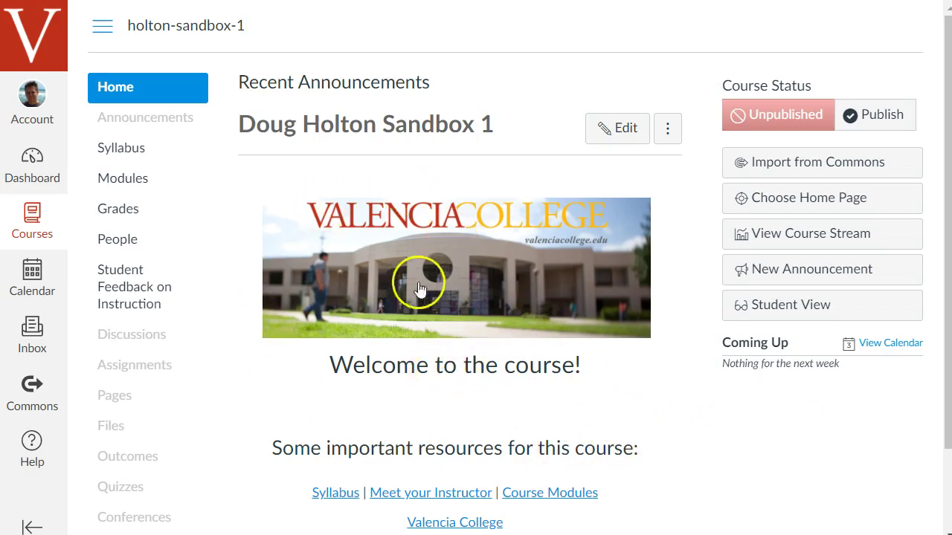
# Open the course's module list and look through the modules and their items
pyautogui.click(154, 194)
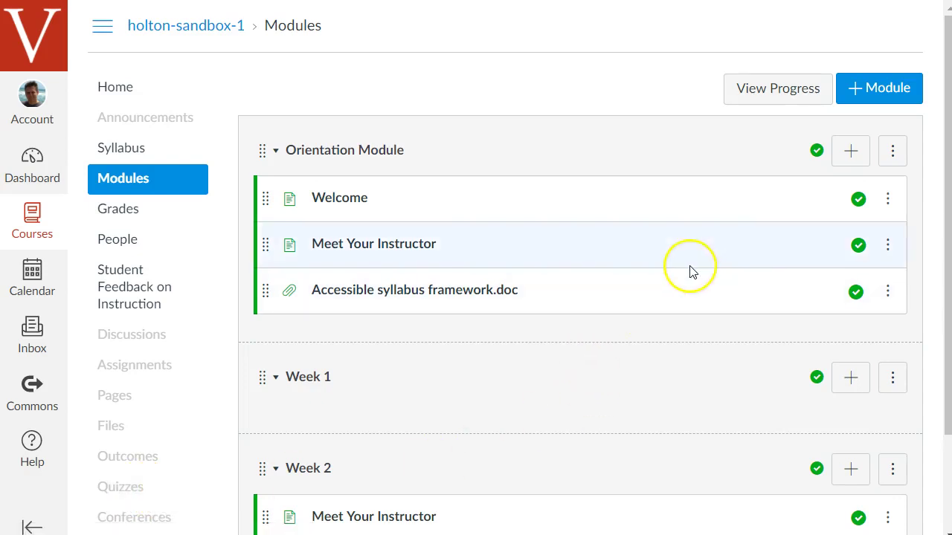
pyautogui.scroll(-1, 691, 272)
pyautogui.scroll(-2, 696, 279)
pyautogui.scroll(3, 714, 290)
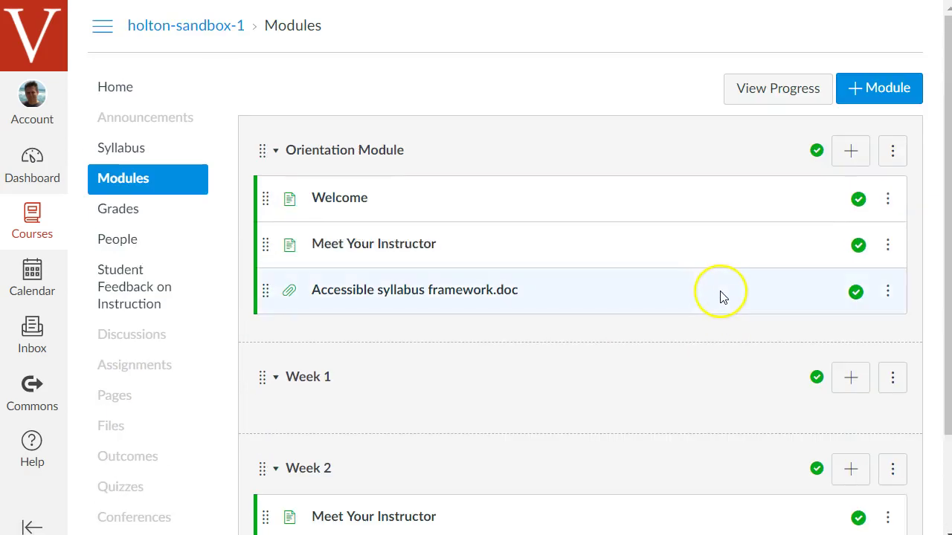
pyautogui.scroll(-3, 723, 319)
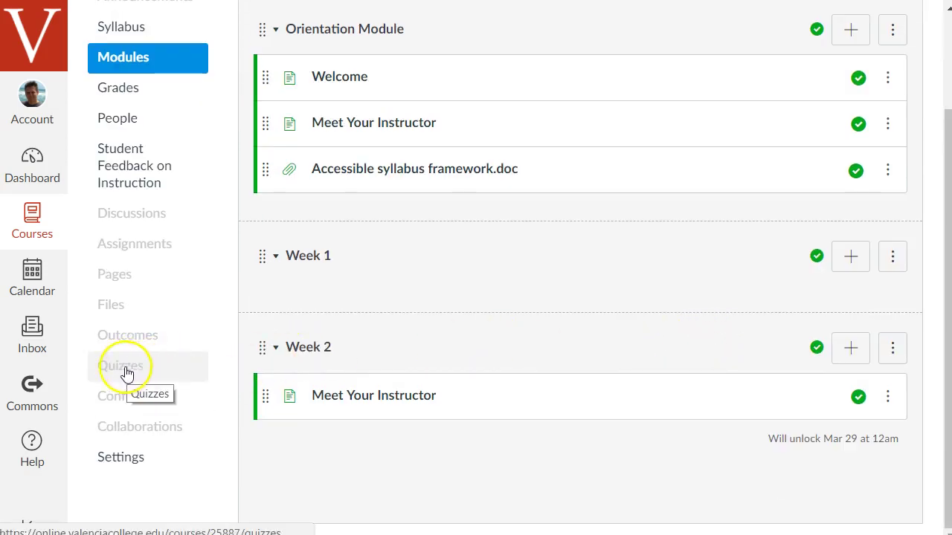
pyautogui.scroll(3, 147, 370)
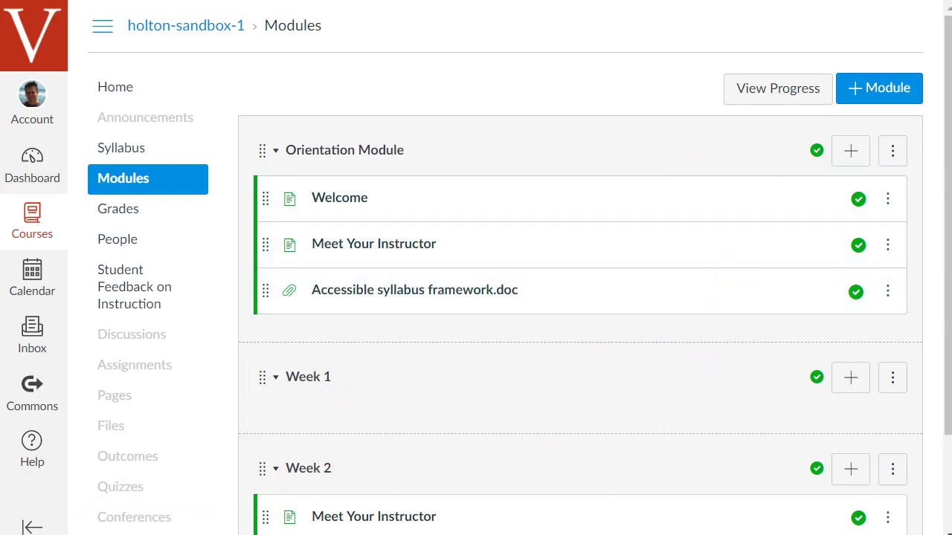
# Add a new quiz named "Syllabus Quiz" to the Orientation Module
pyautogui.click(851, 152)
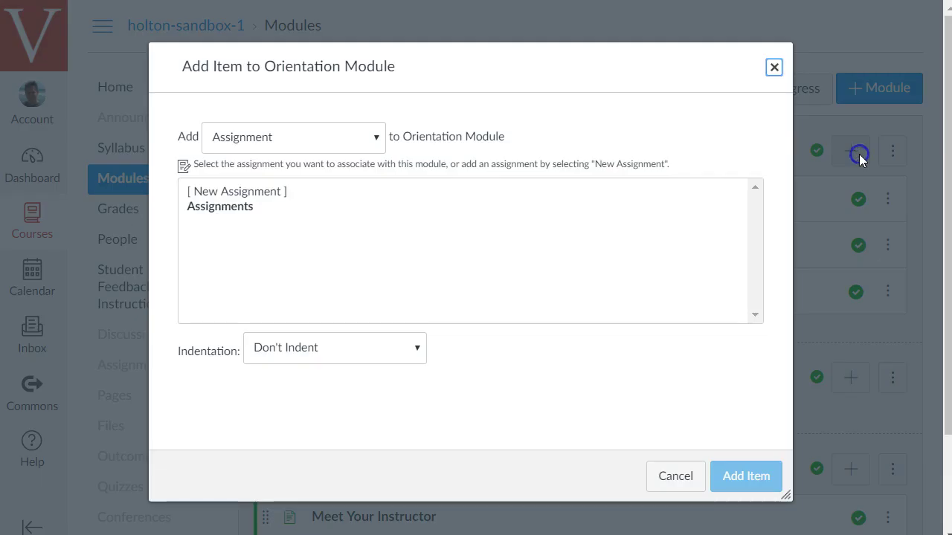
pyautogui.click(336, 144)
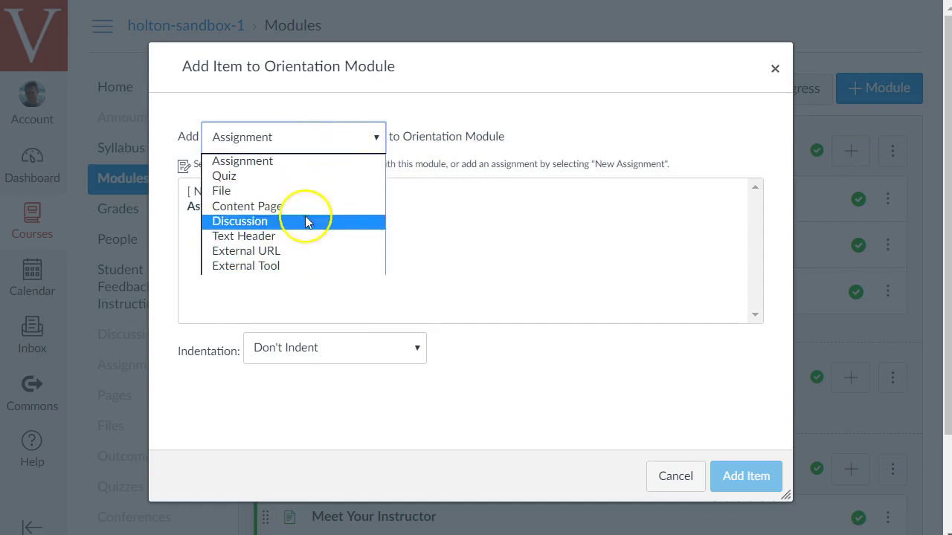
pyautogui.click(300, 177)
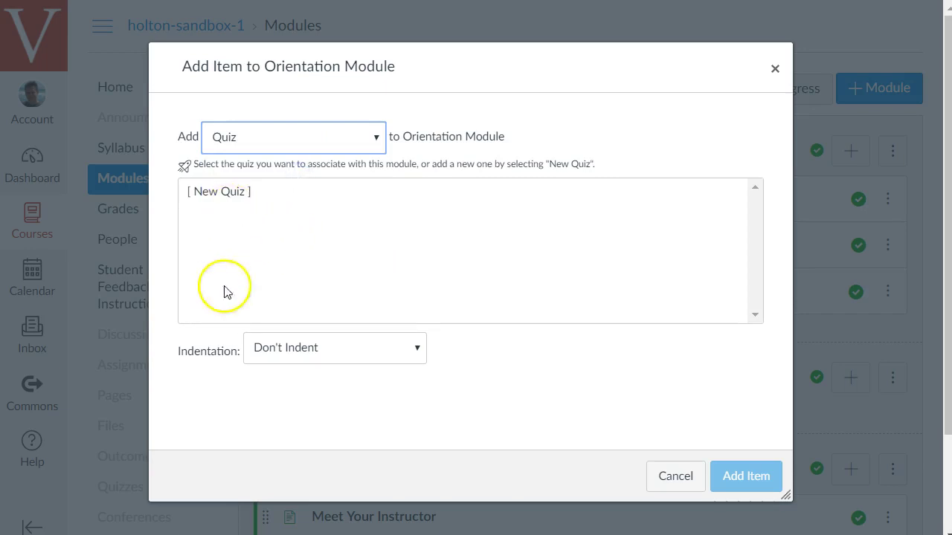
pyautogui.click(230, 195)
pyautogui.click(294, 350)
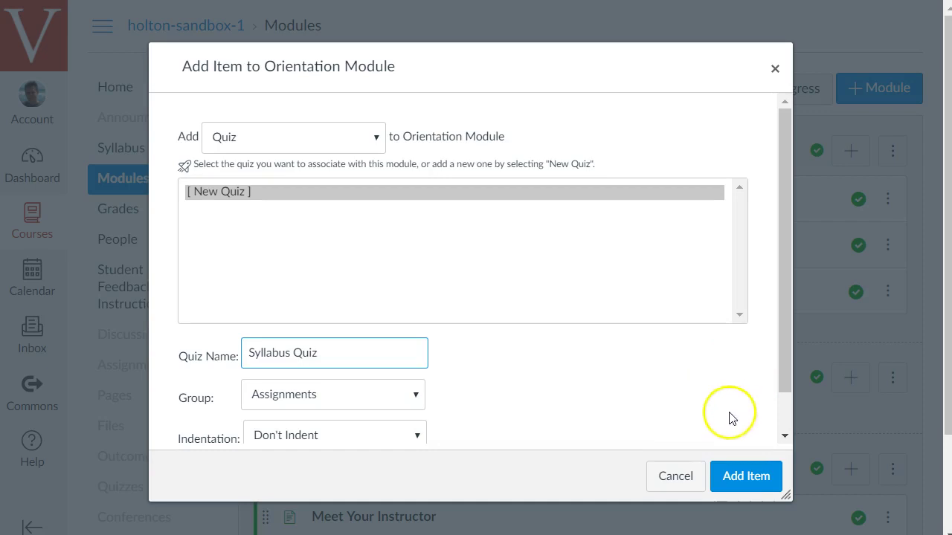
pyautogui.click(740, 479)
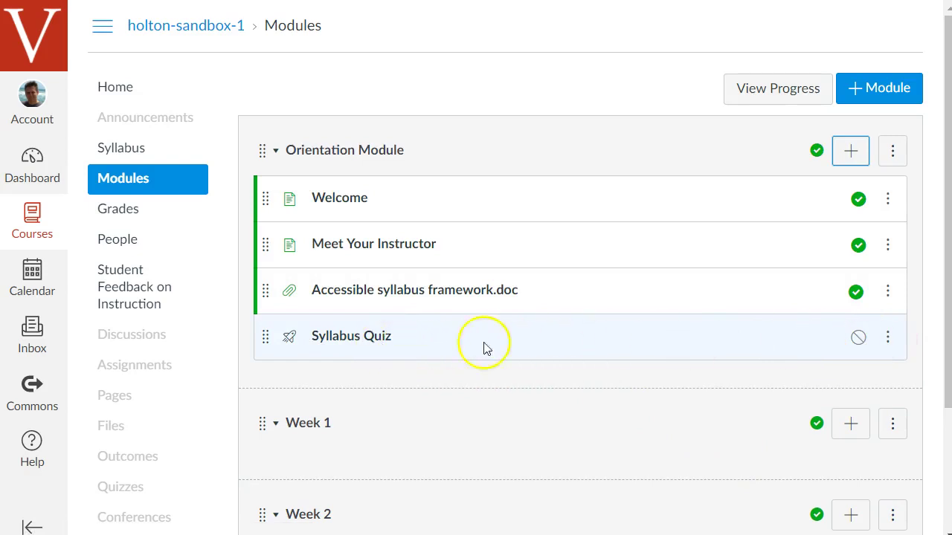
# Open the Syllabus Quiz for editing and look over its detail settings and its questions area
pyautogui.click(357, 339)
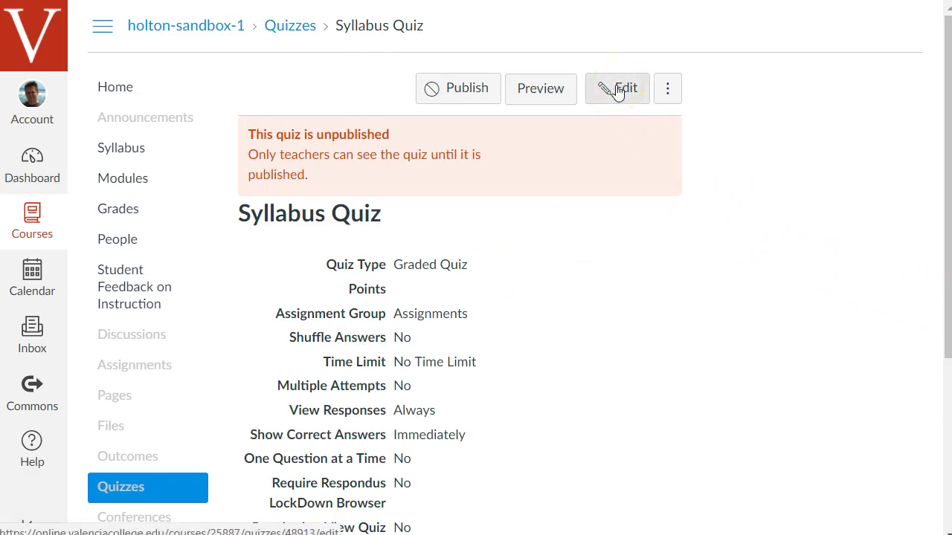
pyautogui.click(618, 89)
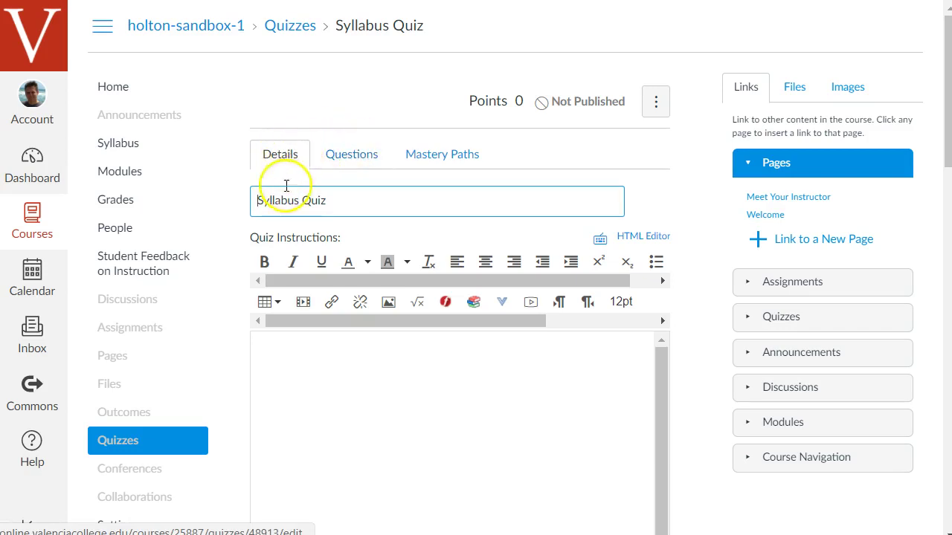
pyautogui.scroll(-13, 671, 255)
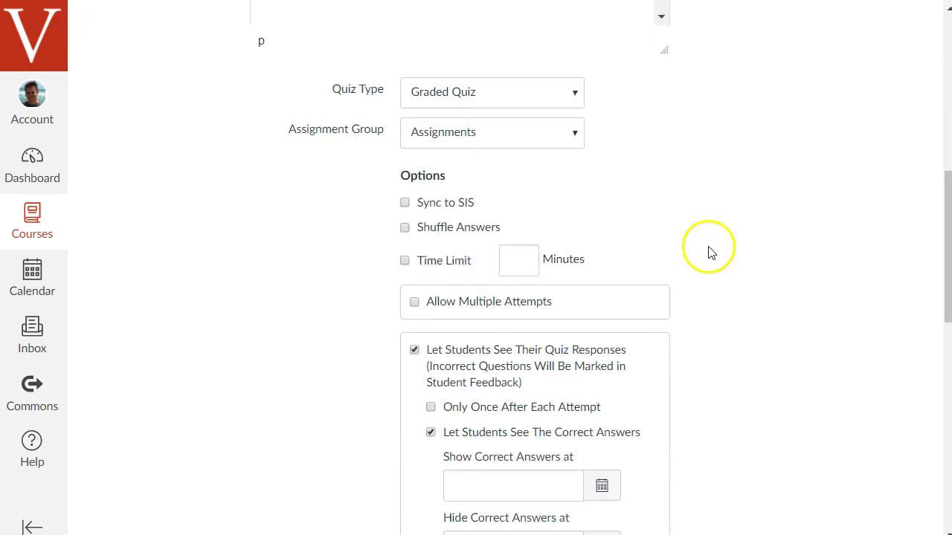
pyautogui.scroll(-4, 707, 250)
pyautogui.scroll(17, 708, 250)
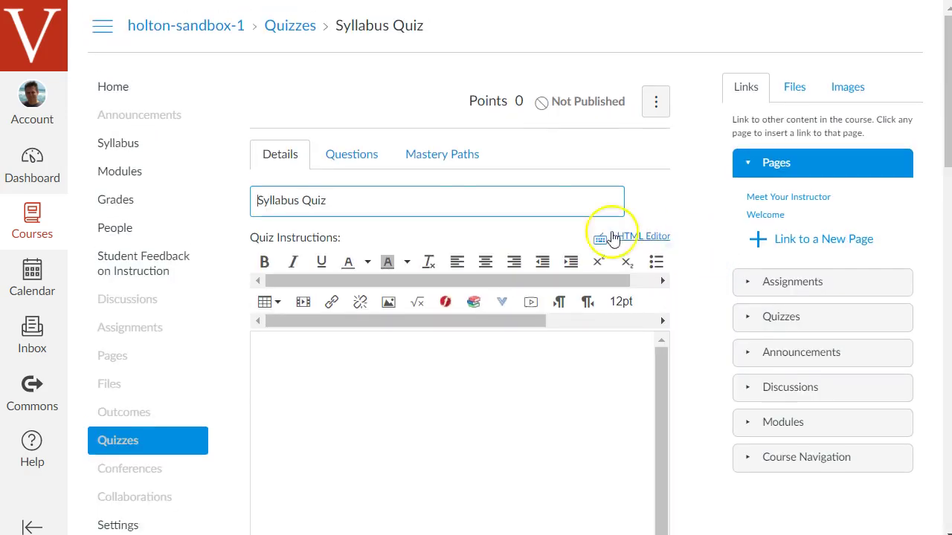
pyautogui.click(346, 156)
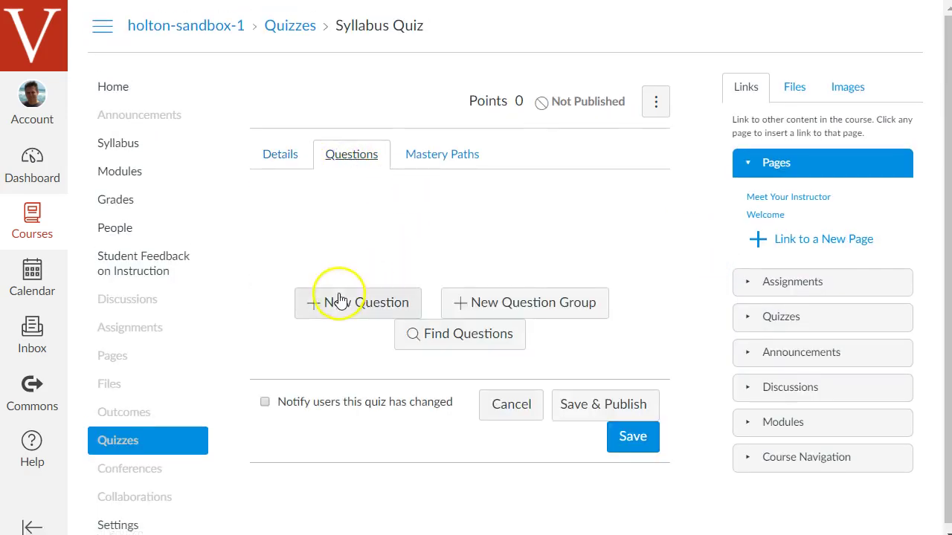
pyautogui.click(280, 157)
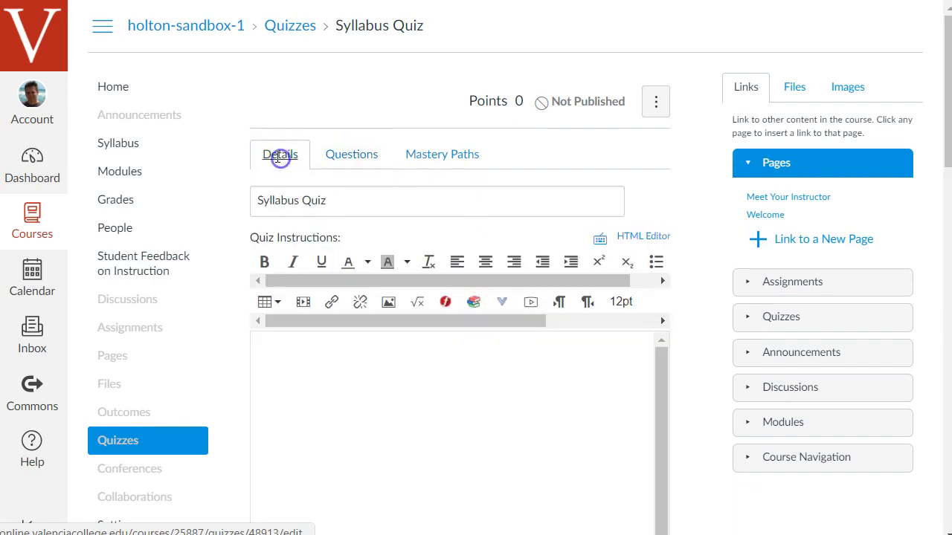
# Examine the quiz instructions area and the available quiz types in the quiz details
pyautogui.scroll(-2, 695, 202)
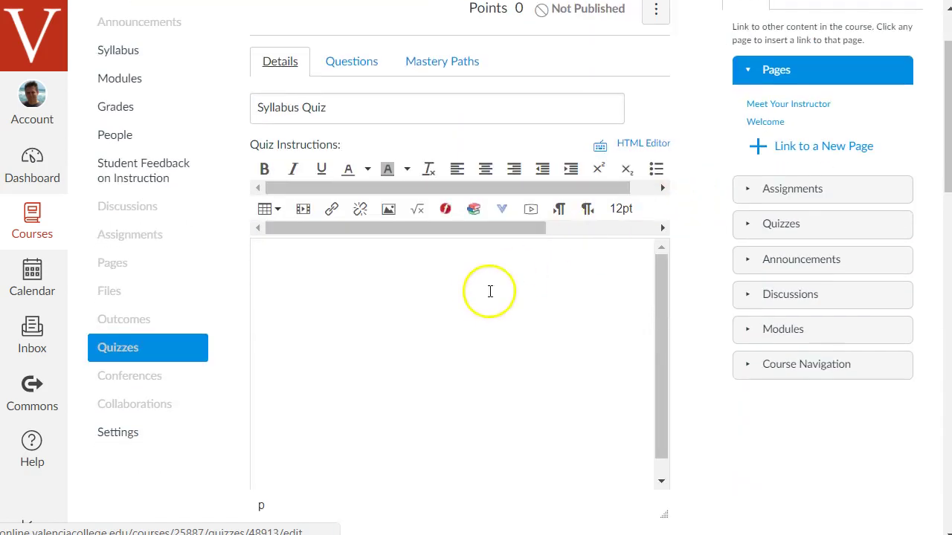
pyautogui.click(483, 296)
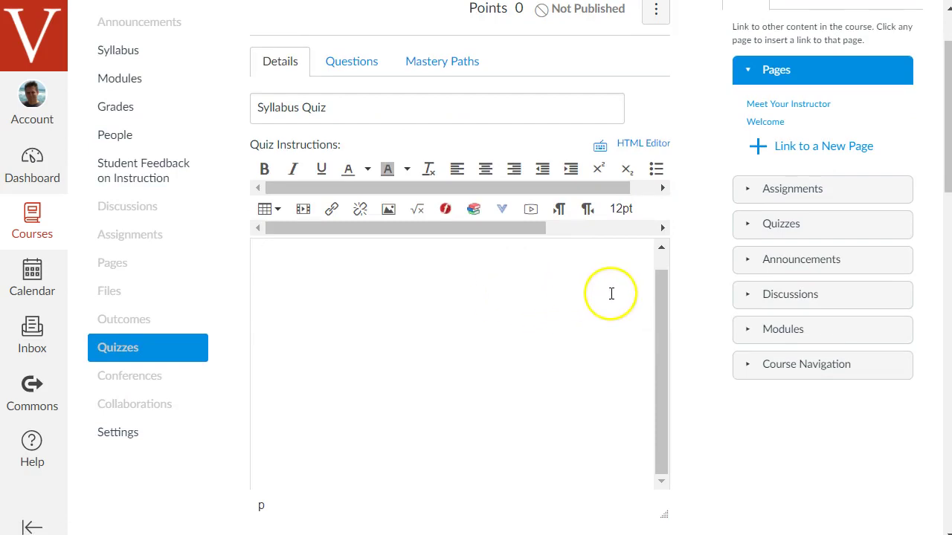
pyautogui.scroll(-2, 687, 323)
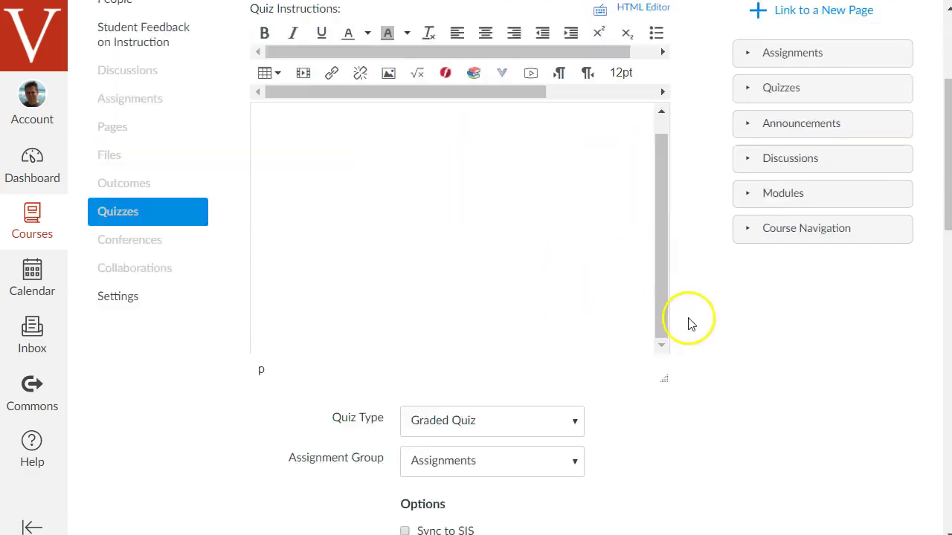
pyautogui.scroll(-3, 688, 321)
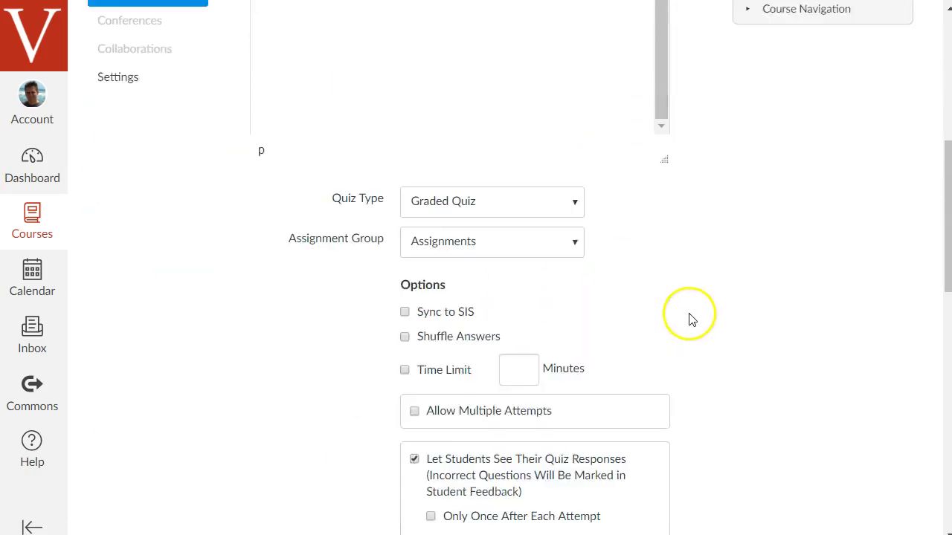
pyautogui.click(437, 192)
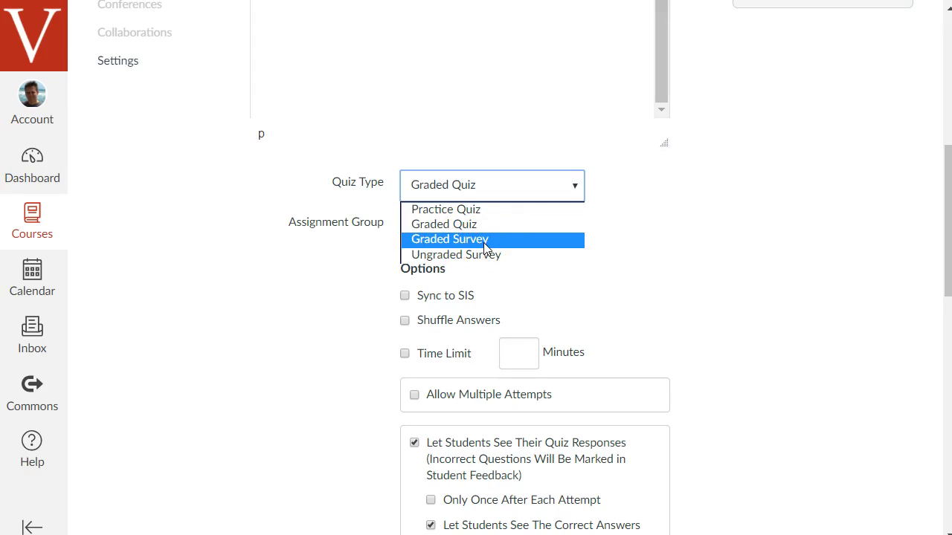
pyautogui.click(707, 243)
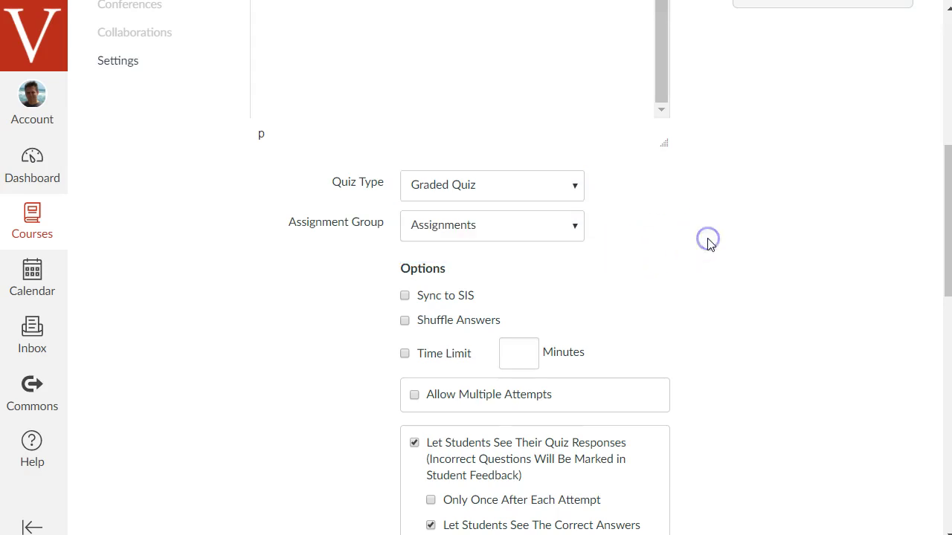
# Allow multiple attempts for the Syllabus Quiz in its options
pyautogui.scroll(-1, 706, 243)
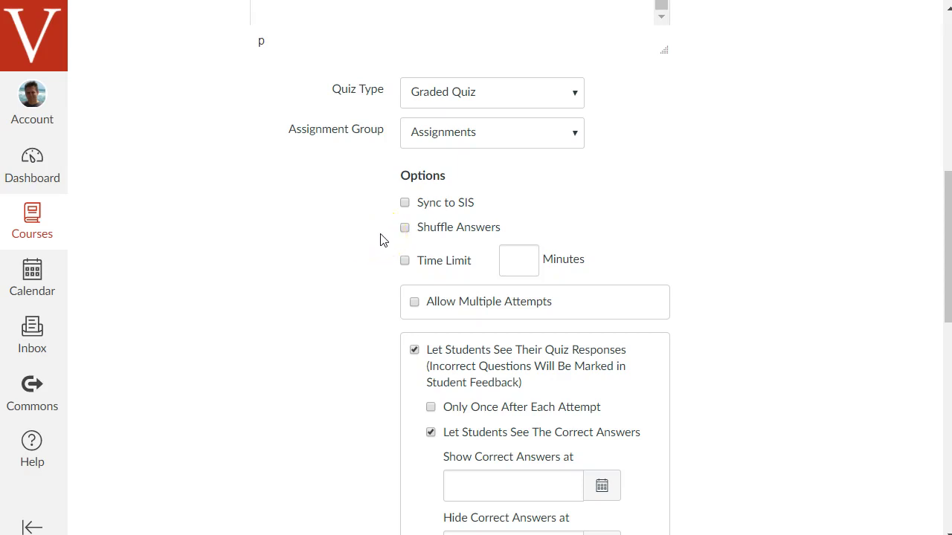
pyautogui.scroll(-3, 386, 227)
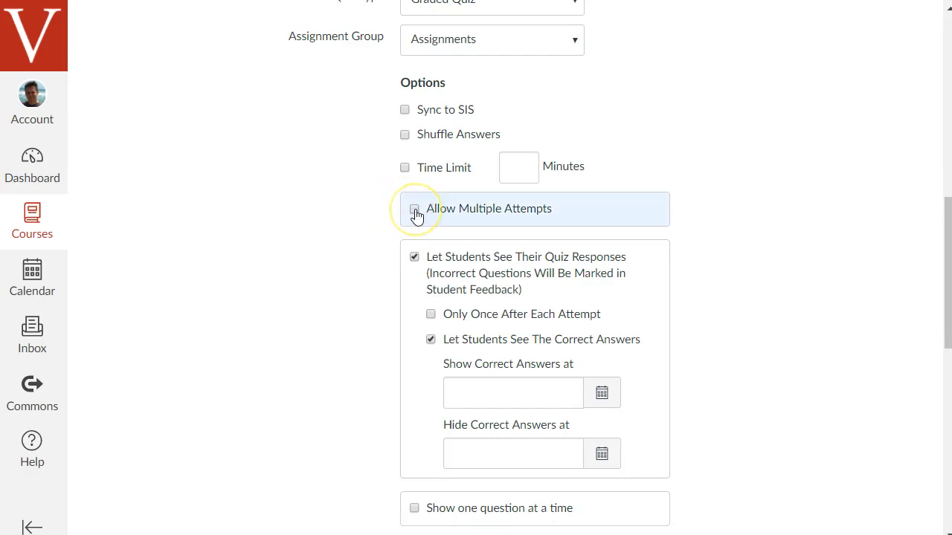
pyautogui.click(415, 211)
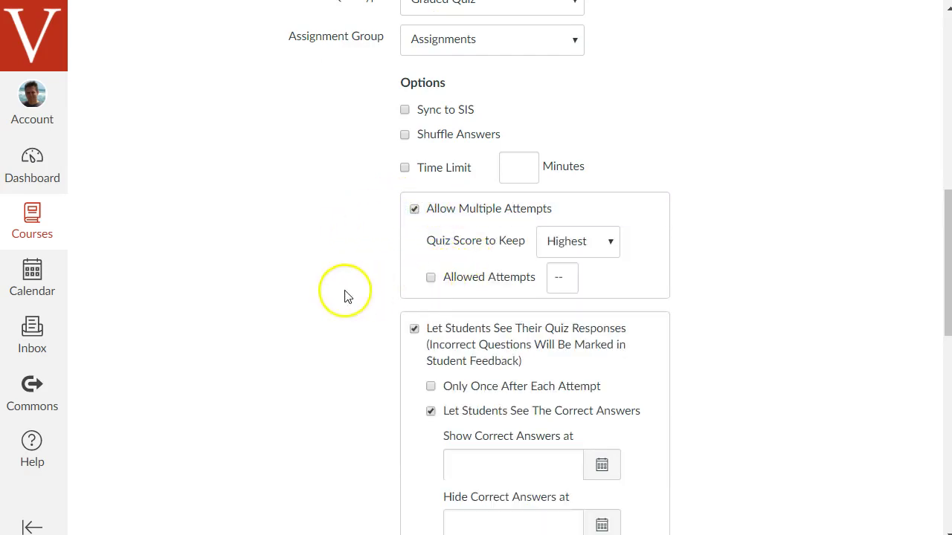
# Set the quiz's due date for everyone to Mar 29, 2018 at 11:59pm
pyautogui.scroll(-3, 370, 289)
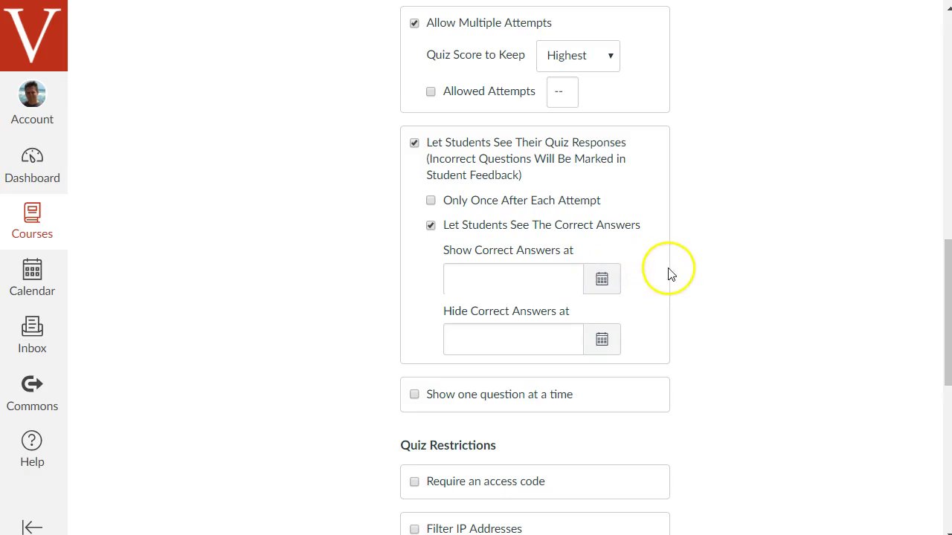
pyautogui.scroll(-1, 718, 263)
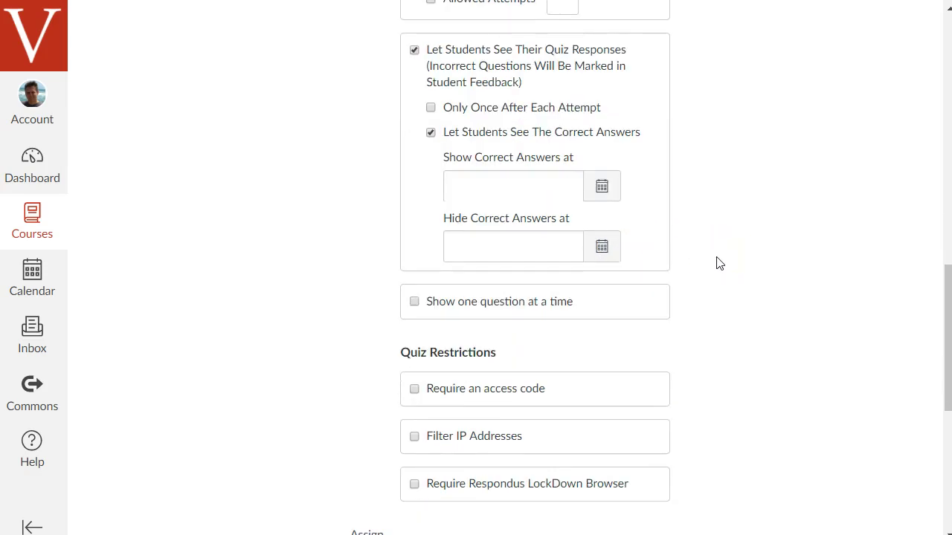
pyautogui.scroll(-2, 713, 229)
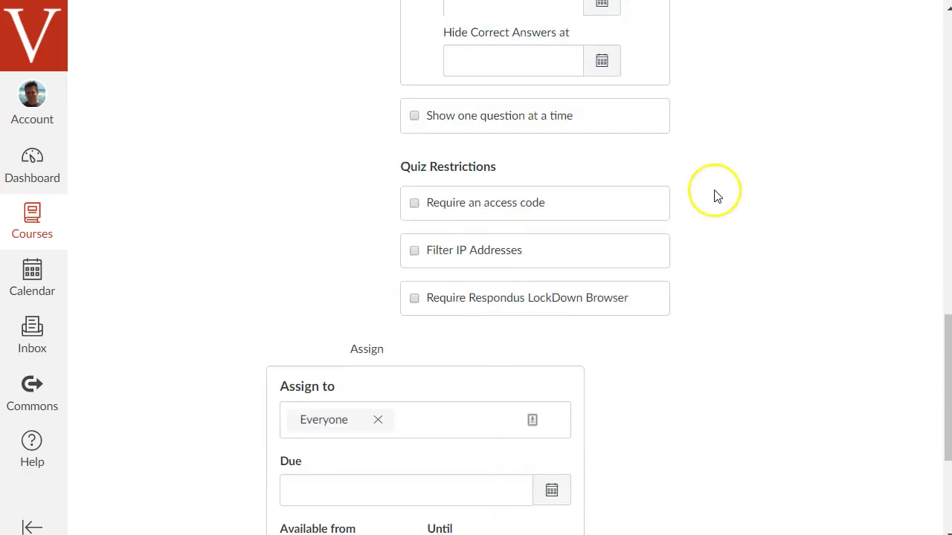
pyautogui.scroll(-3, 715, 195)
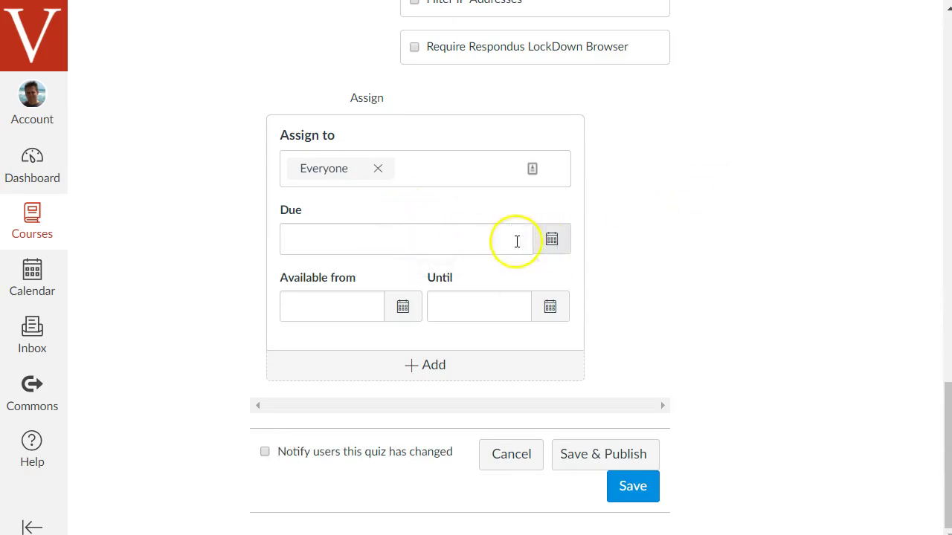
pyautogui.click(551, 239)
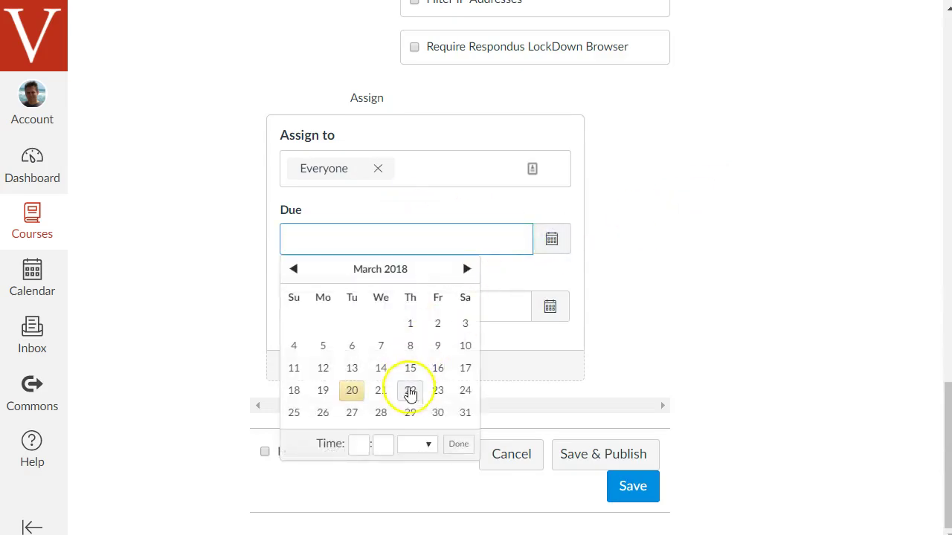
pyautogui.click(410, 415)
pyautogui.click(640, 215)
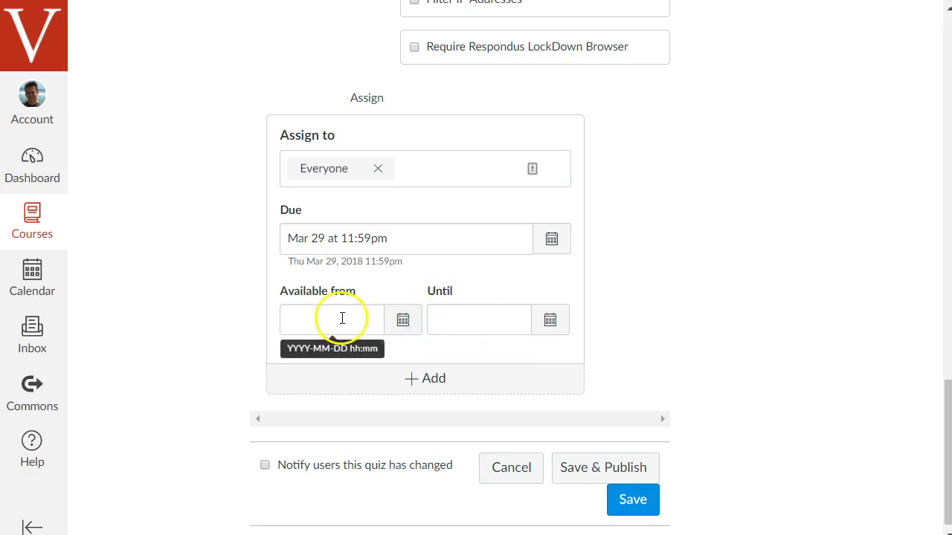
# Make the quiz available from Mar 20 at 12am until Mar 29 at 11:59pm
pyautogui.click(402, 321)
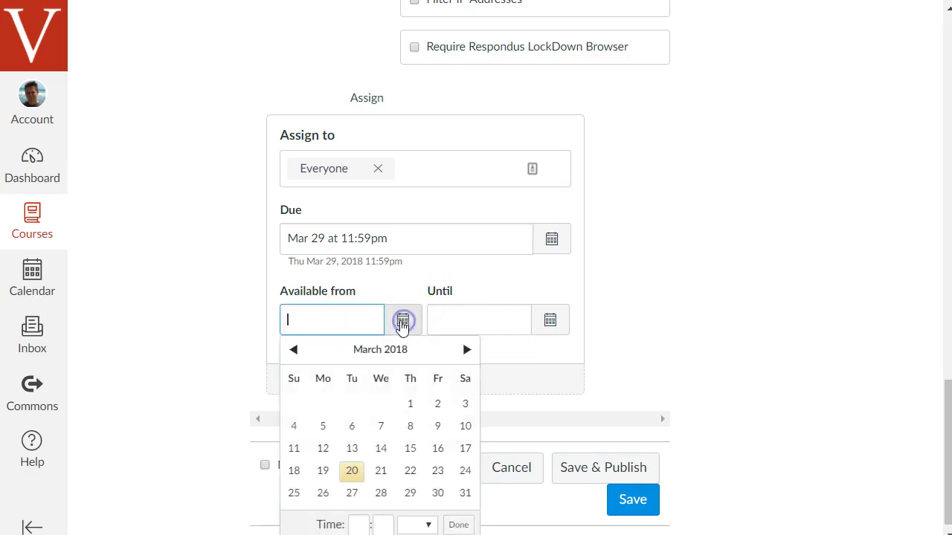
pyautogui.click(350, 476)
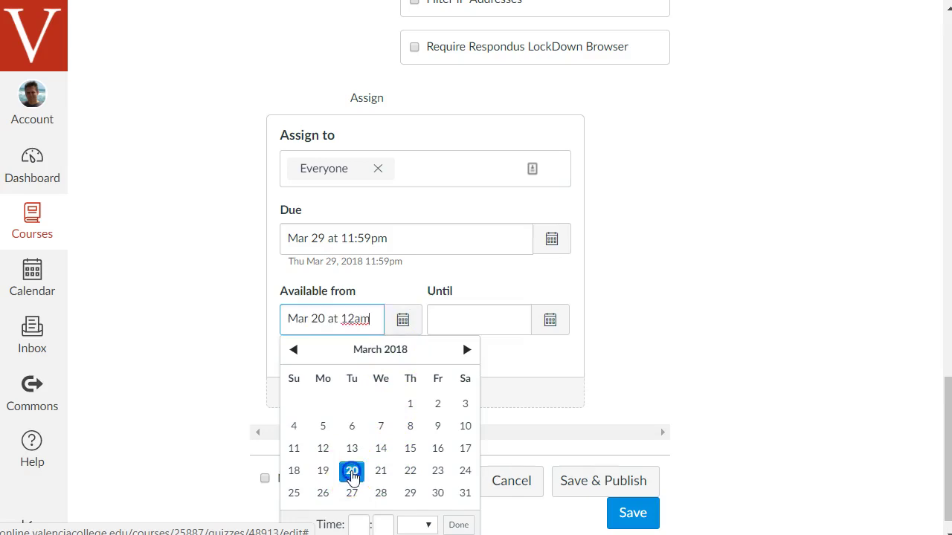
pyautogui.click(622, 266)
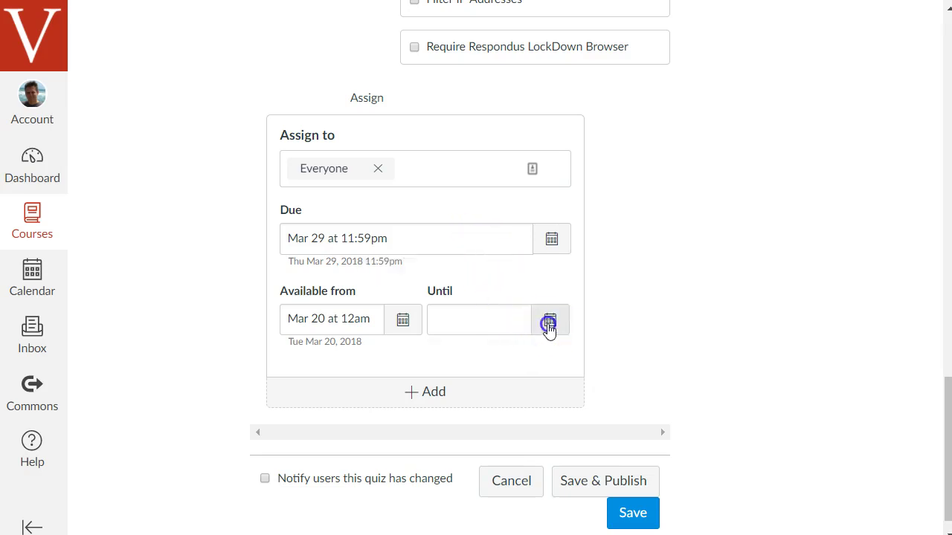
pyautogui.click(548, 323)
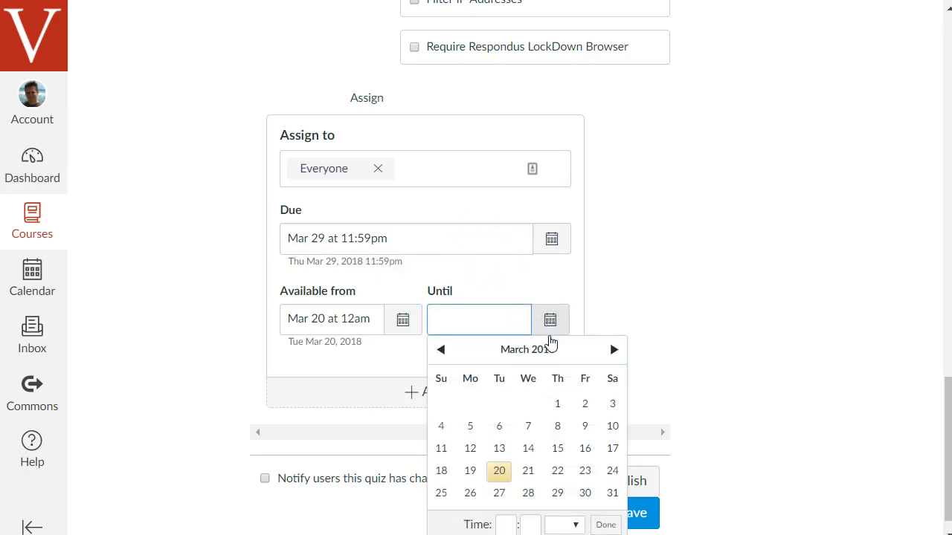
pyautogui.click(557, 492)
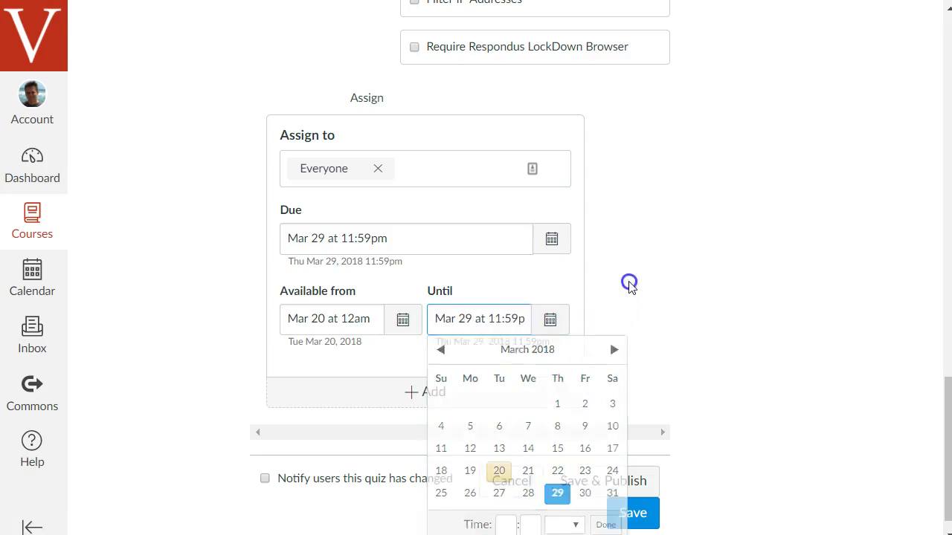
# Look at the quiz's question finder with its course question banks link, and at the question bank management option for all quizzes
pyautogui.scroll(-1, 662, 387)
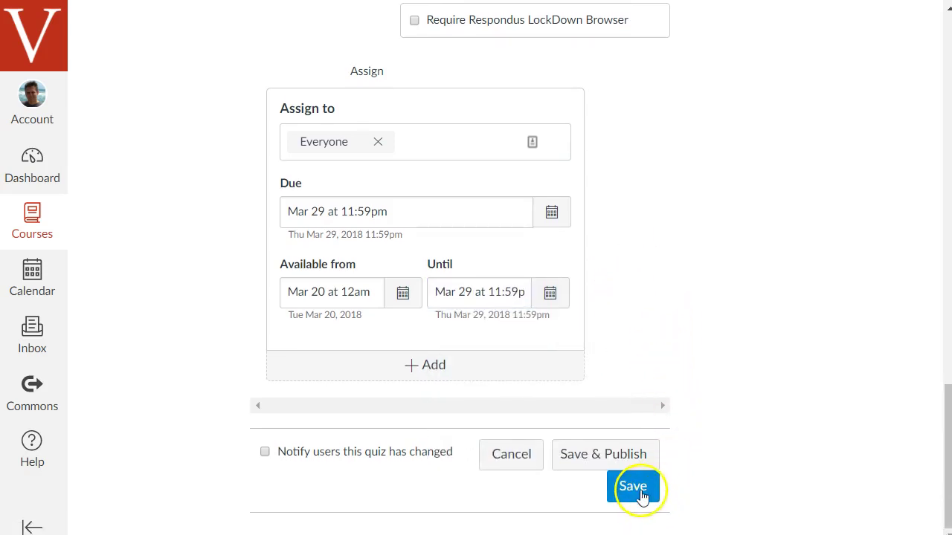
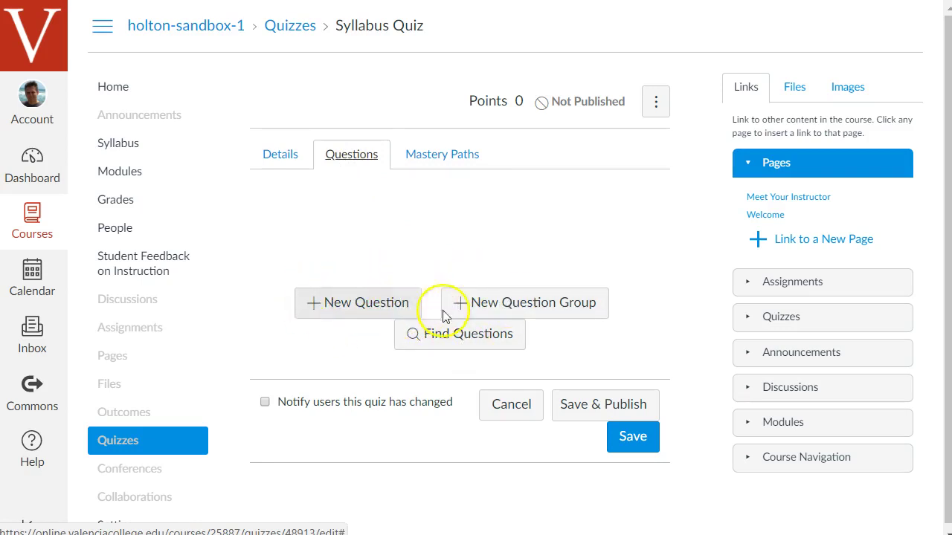
pyautogui.click(502, 343)
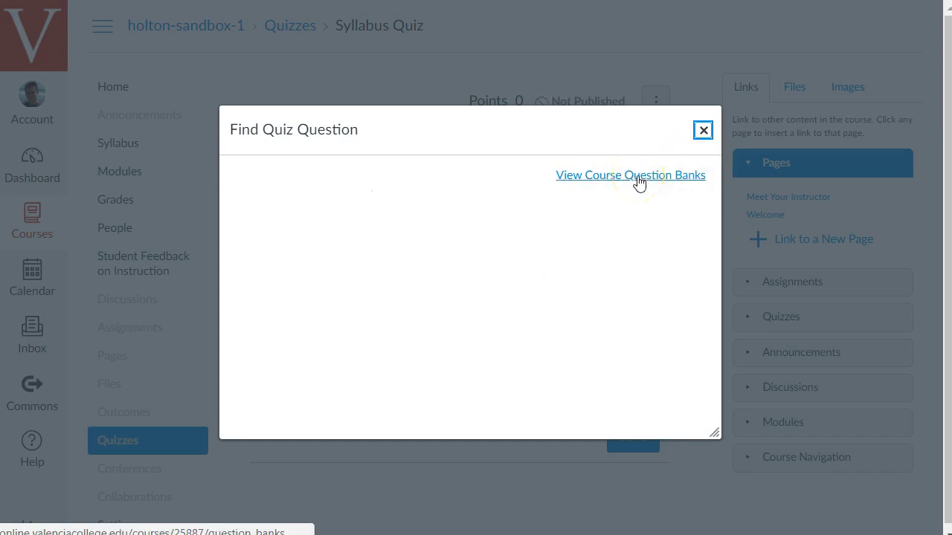
pyautogui.click(644, 183)
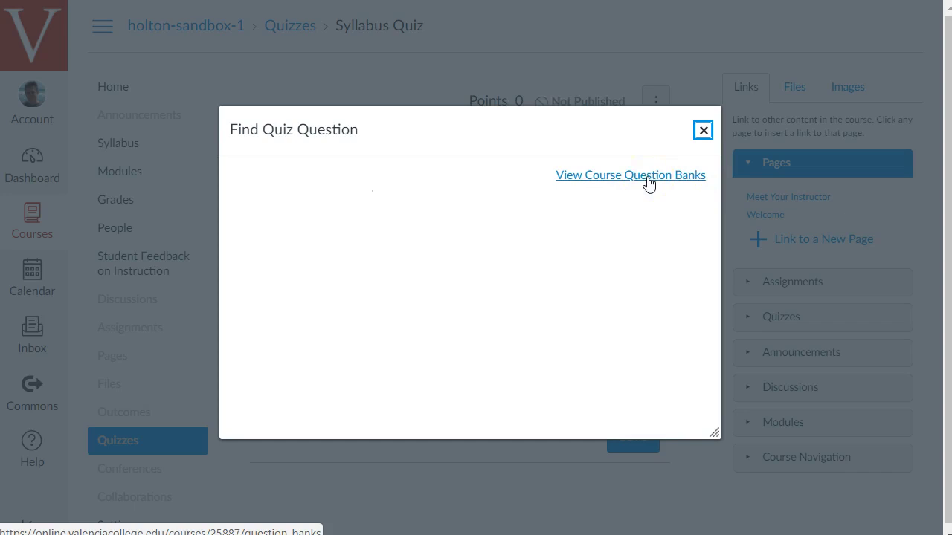
pyautogui.click(703, 131)
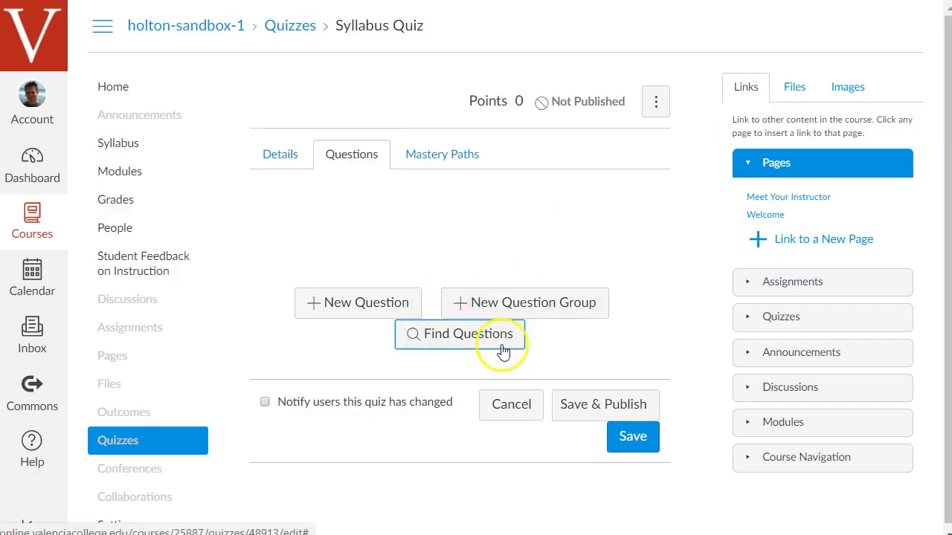
pyautogui.click(125, 443)
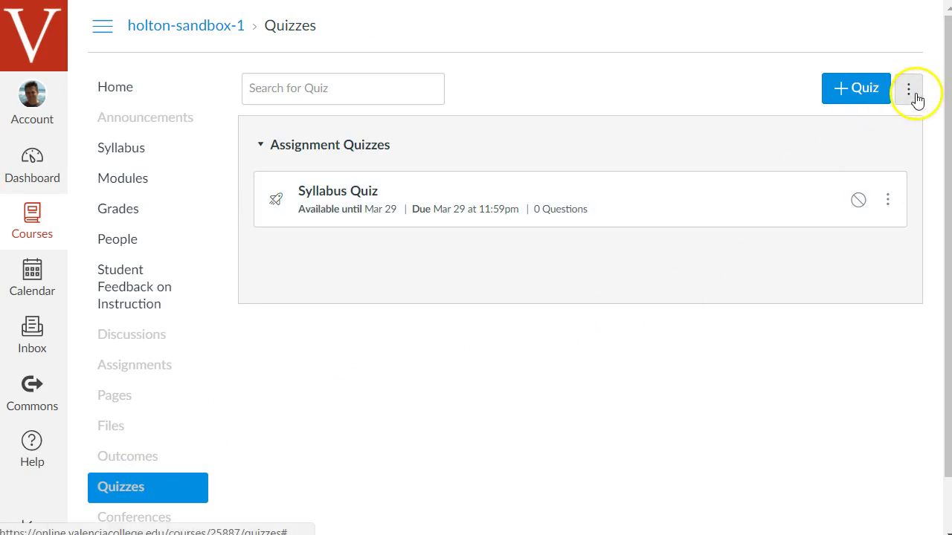
pyautogui.click(915, 95)
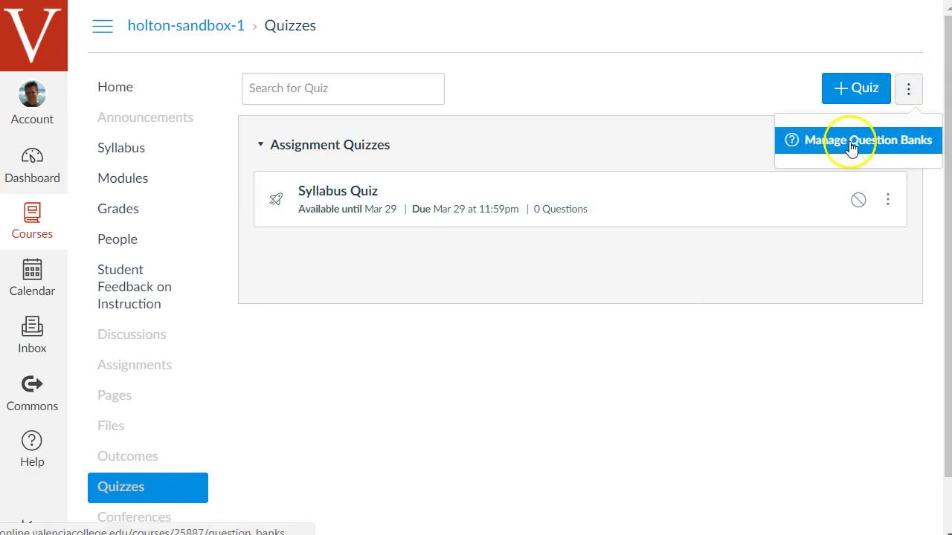
# Reopen the Syllabus Quiz's questions for editing and look at the settings for a new question group
pyautogui.click(322, 196)
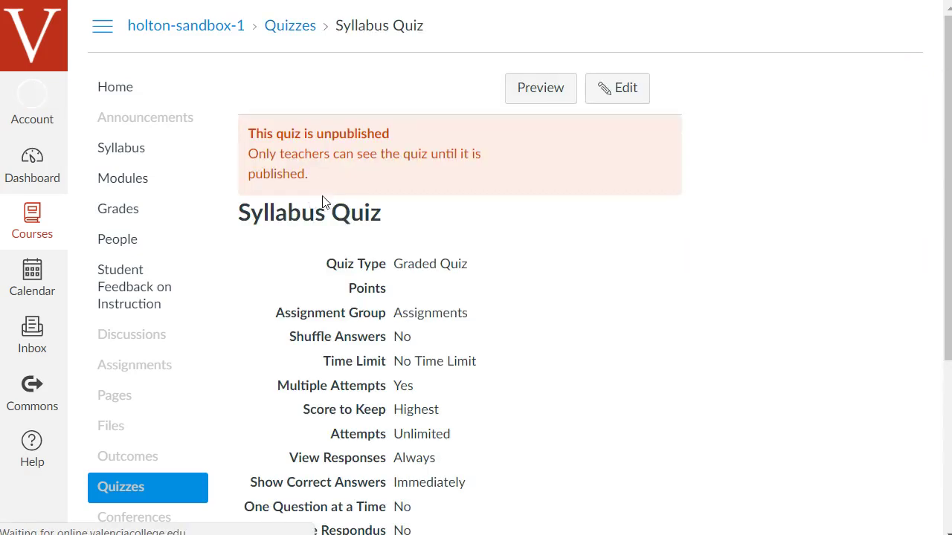
pyautogui.click(616, 89)
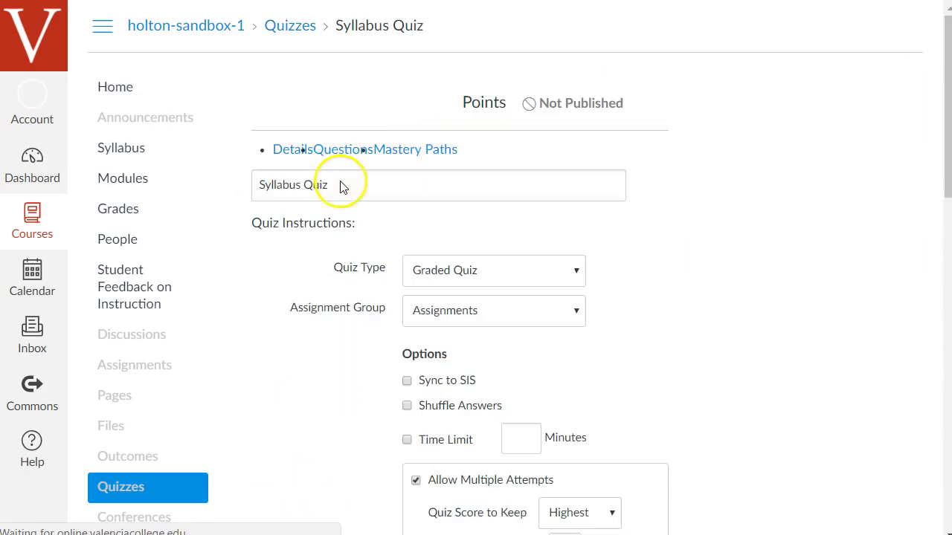
pyautogui.click(345, 152)
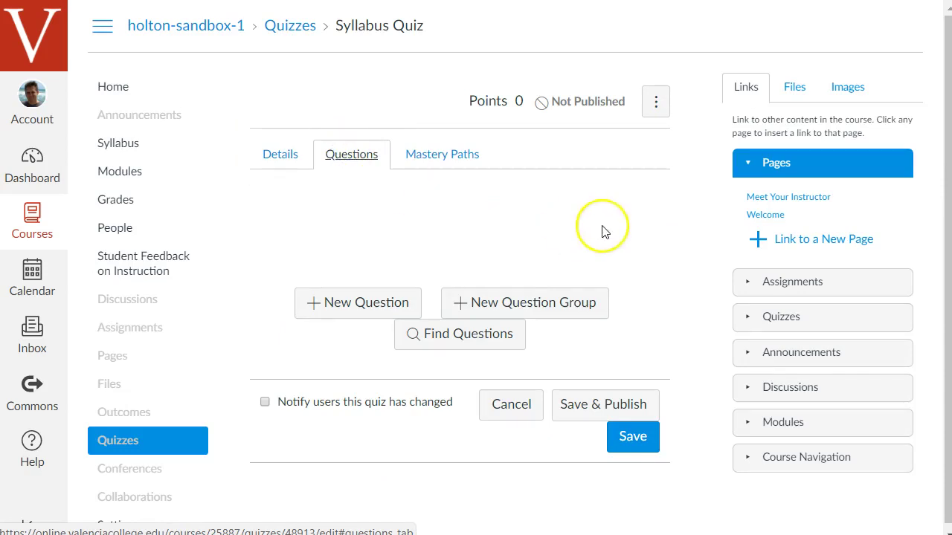
pyautogui.click(579, 309)
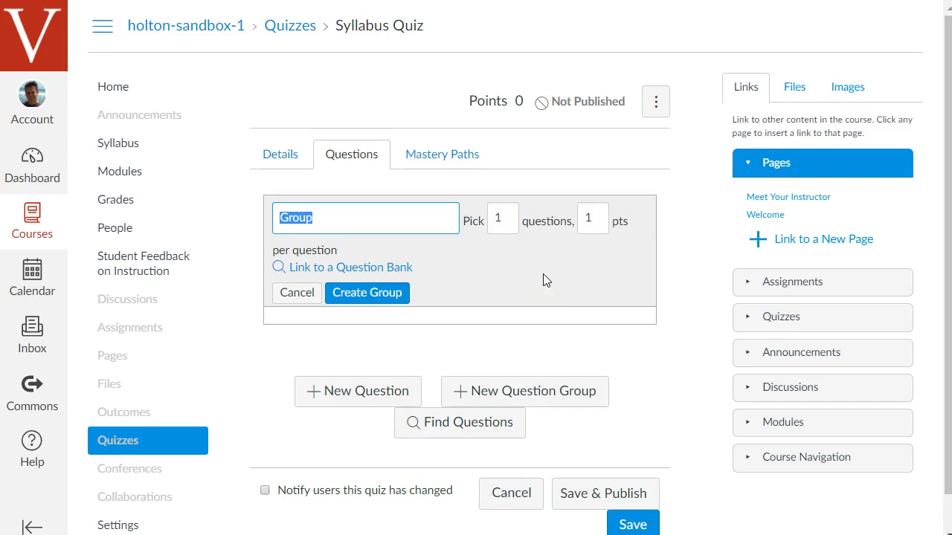
pyautogui.click(291, 296)
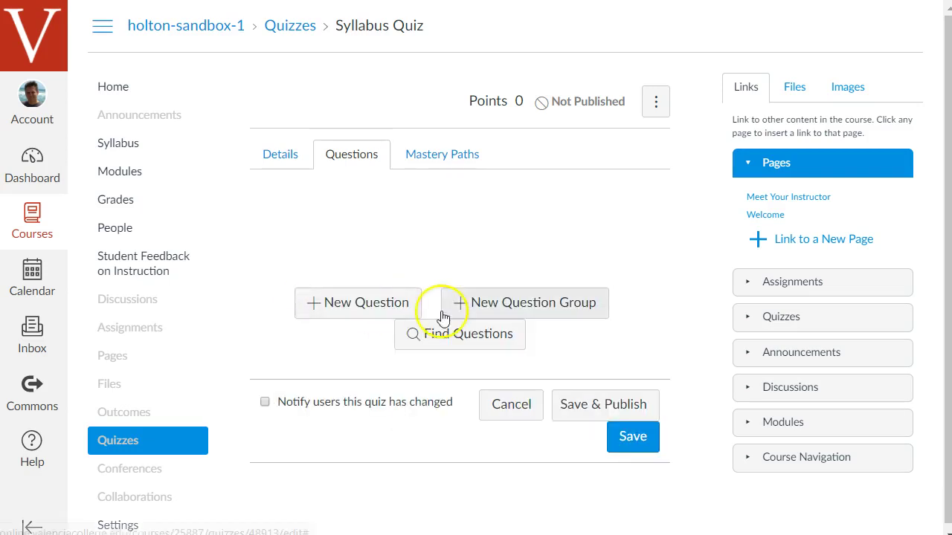
# Add a new Multiple Choice question named "Office Hours" to the Syllabus Quiz
pyautogui.click(340, 308)
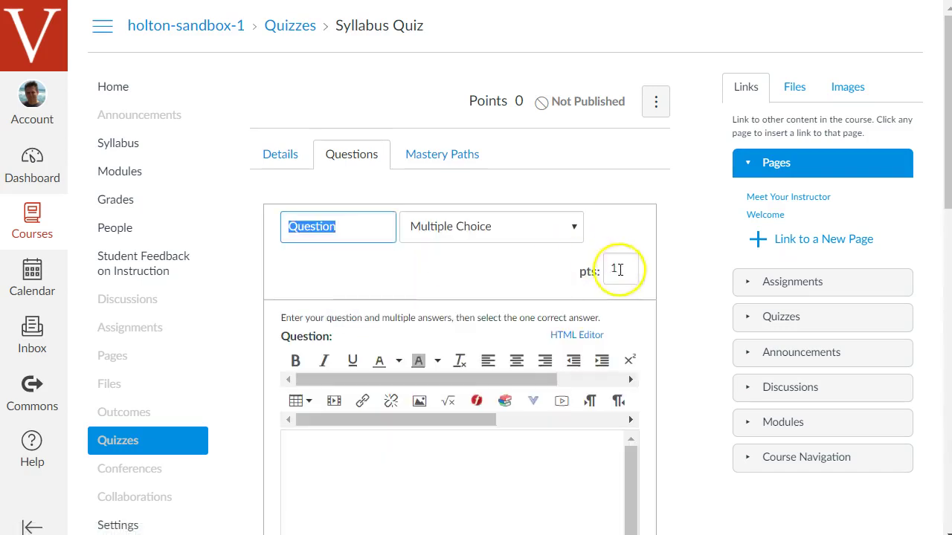
pyautogui.scroll(-1, 676, 300)
pyautogui.scroll(-4, 676, 300)
pyautogui.scroll(4, 676, 300)
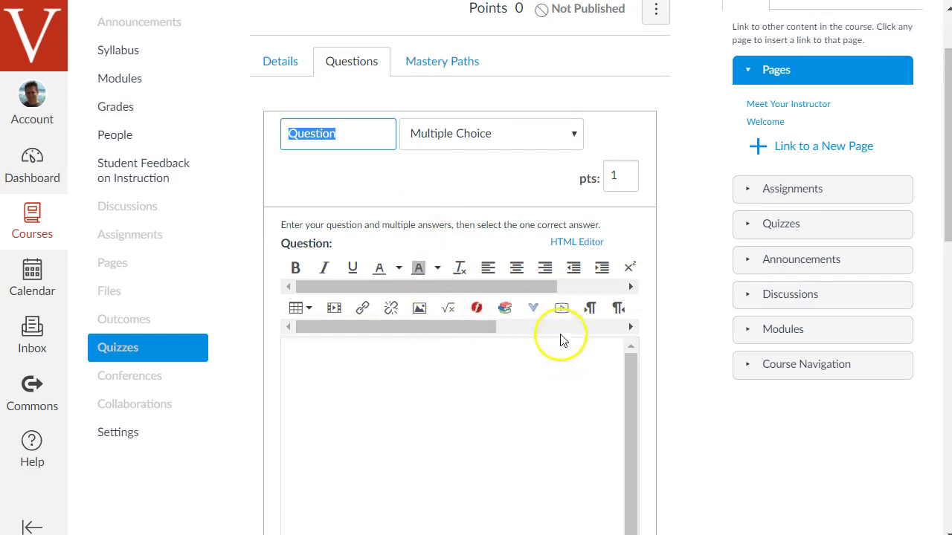
pyautogui.click(363, 140)
pyautogui.click(362, 138)
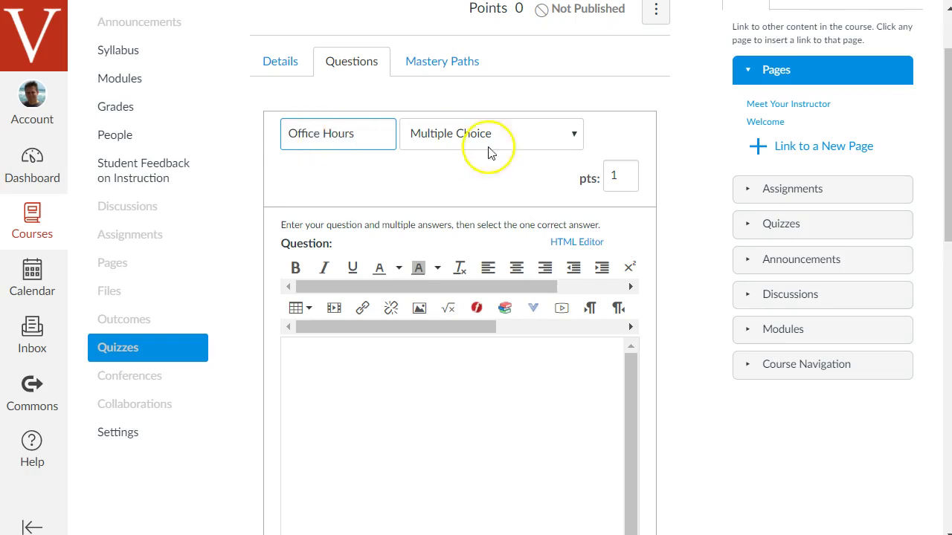
pyautogui.click(551, 141)
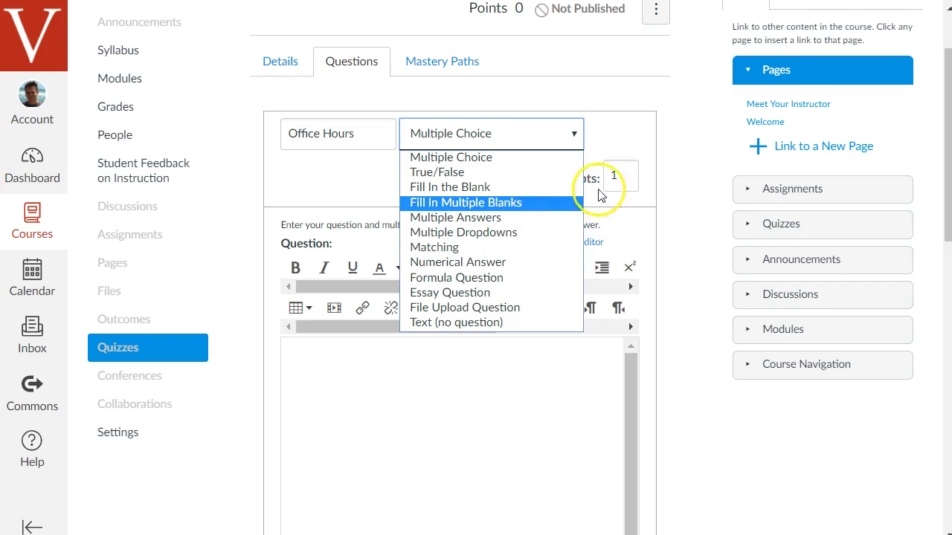
pyautogui.click(517, 157)
# Enter "What are my office hours?" as the text of the Office Hours question
pyautogui.scroll(-3, 661, 178)
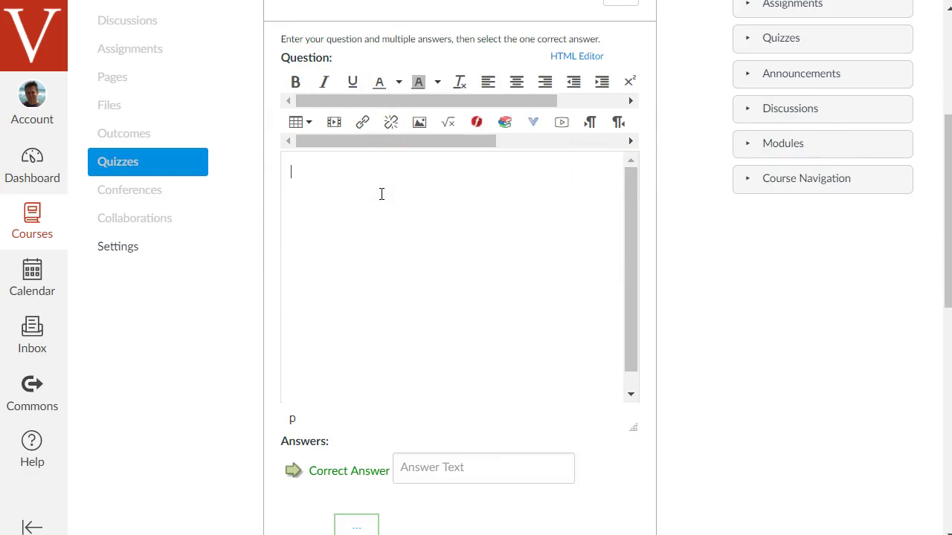
pyautogui.scroll(3, 382, 194)
pyautogui.scroll(-1, 520, 220)
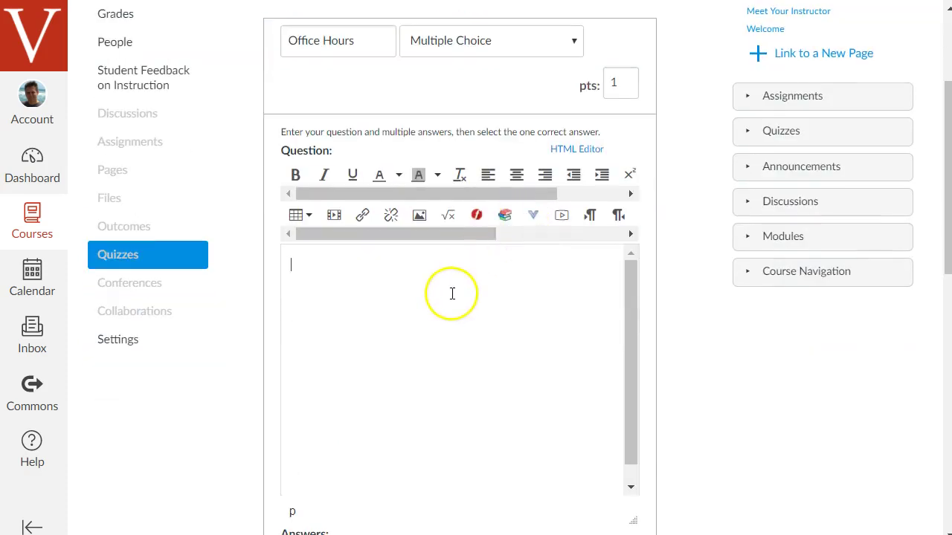
pyautogui.scroll(1, 451, 294)
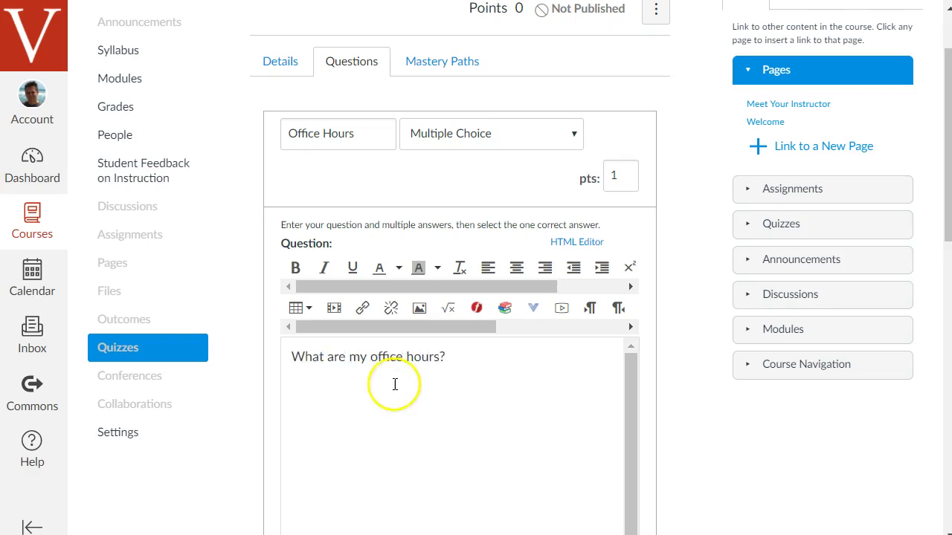
# Enter "MWF 1-2" as the correct answer and "MWF 2-4" and "MW 1-2" as the first two possible answers
pyautogui.scroll(-8, 658, 298)
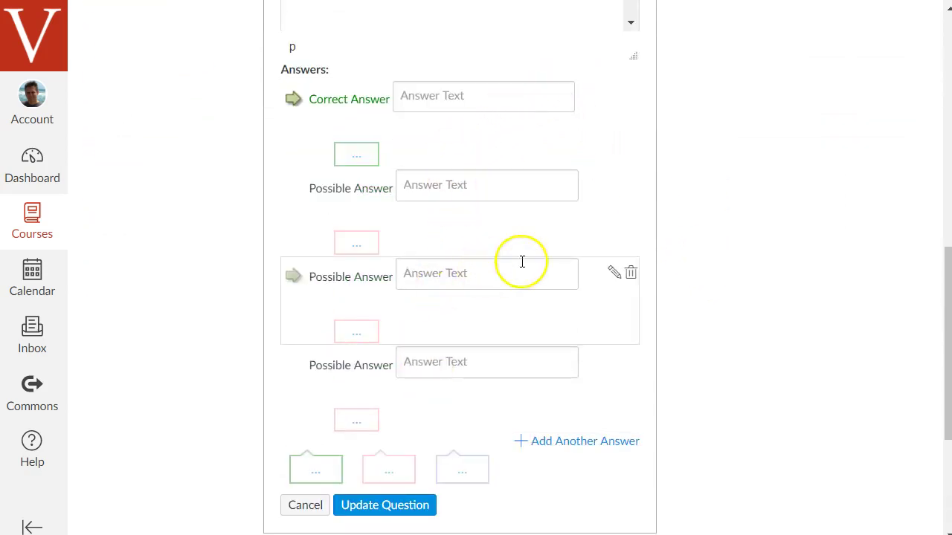
pyautogui.scroll(1, 513, 223)
pyautogui.click(499, 190)
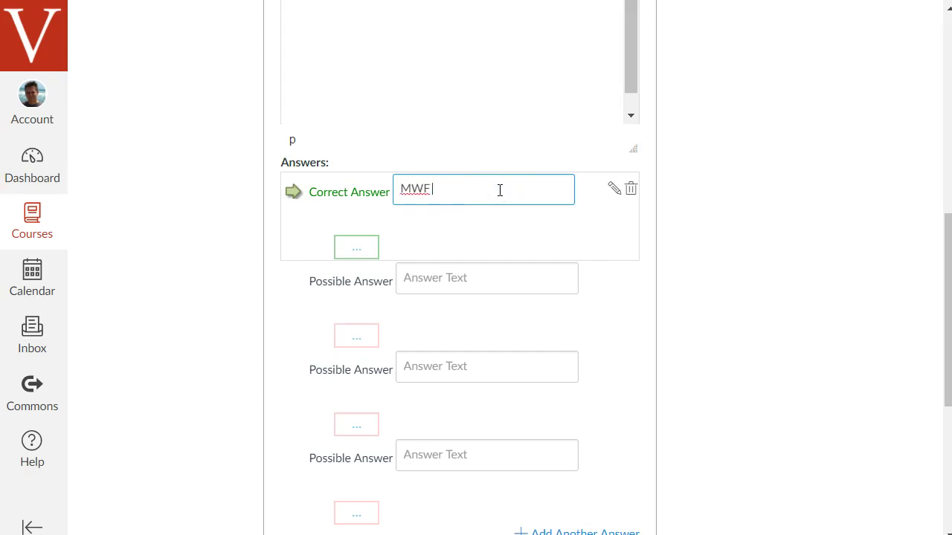
pyautogui.write('MWF 1-2')
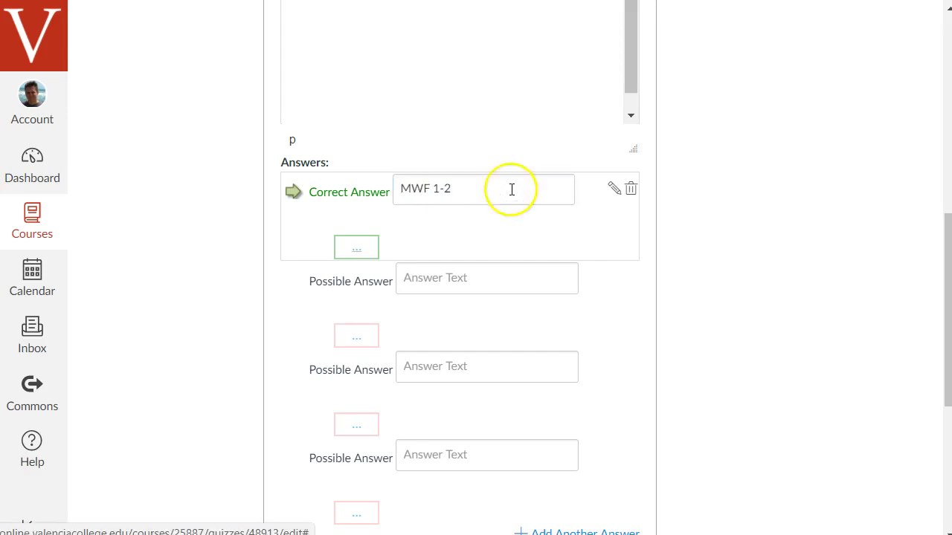
pyautogui.click(507, 273)
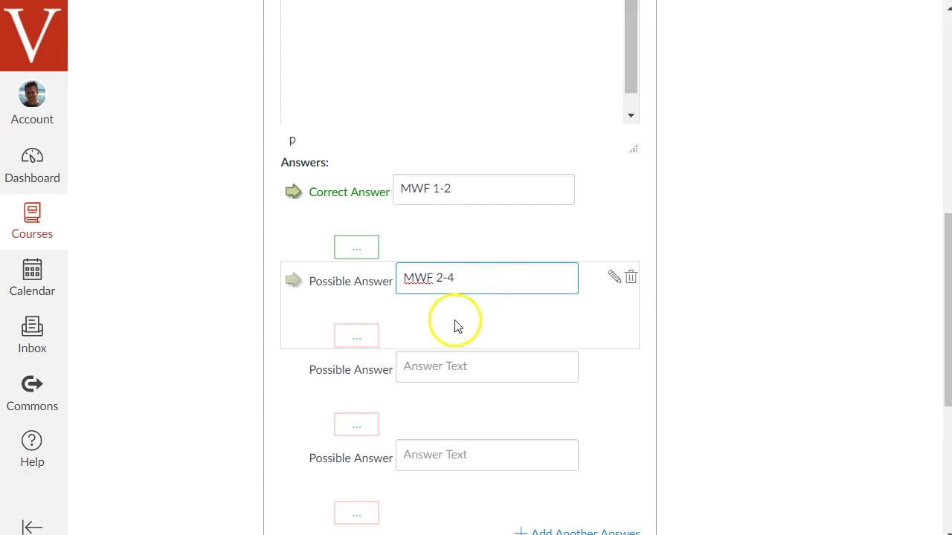
pyautogui.click(436, 373)
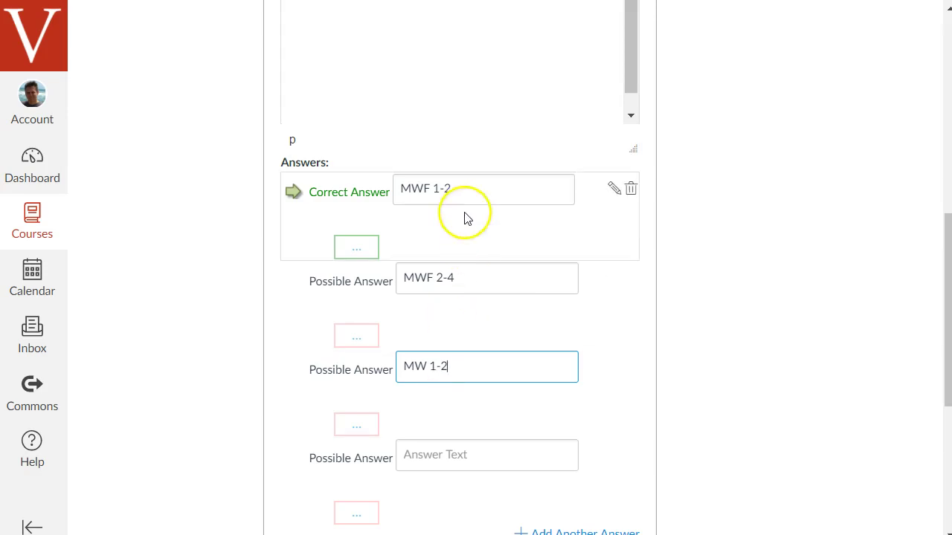
# Add another answer choice to the question, and delete it together with the unused fourth answer
pyautogui.scroll(-1, 520, 297)
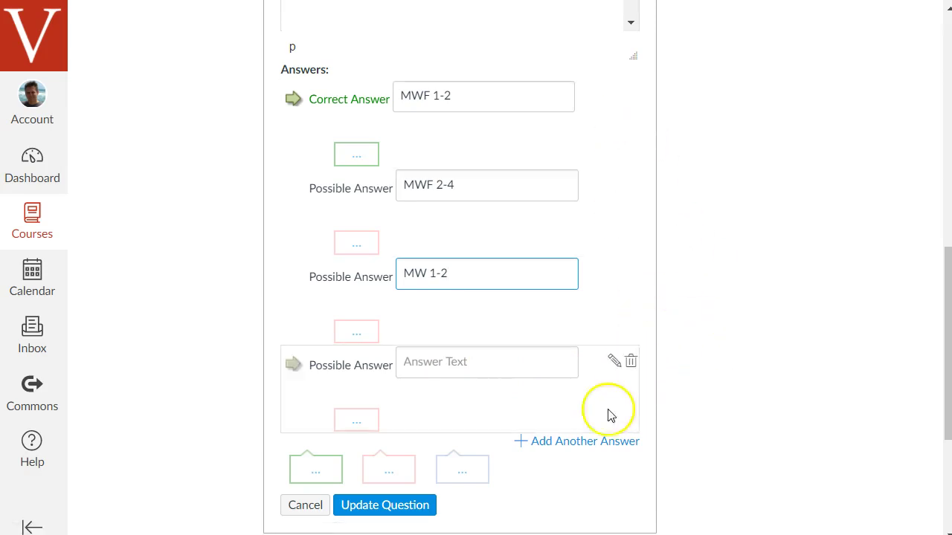
pyautogui.scroll(-3, 646, 371)
pyautogui.scroll(1, 639, 308)
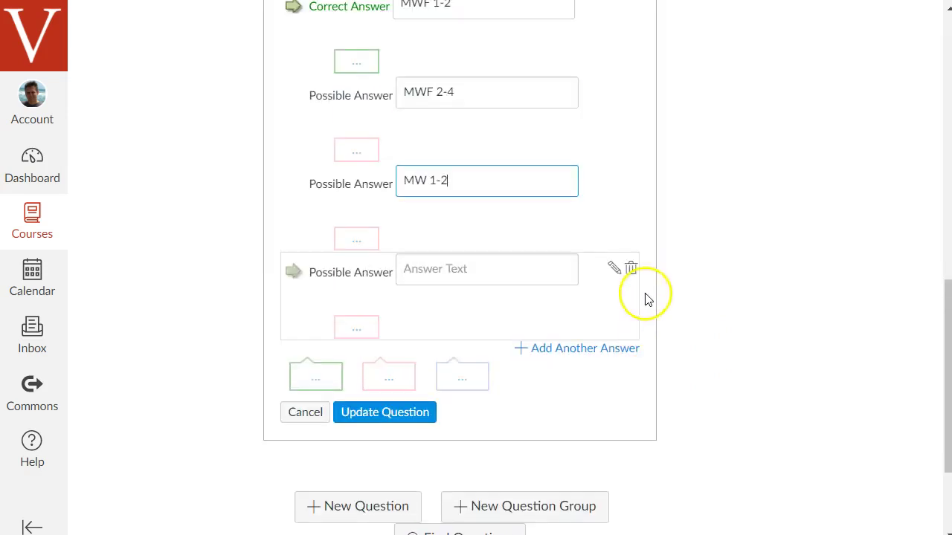
pyautogui.click(595, 349)
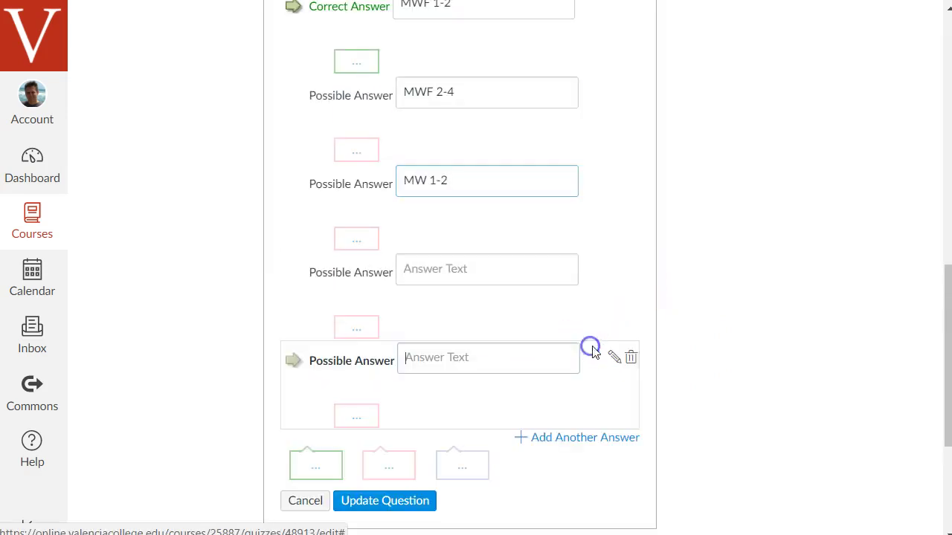
pyautogui.click(631, 360)
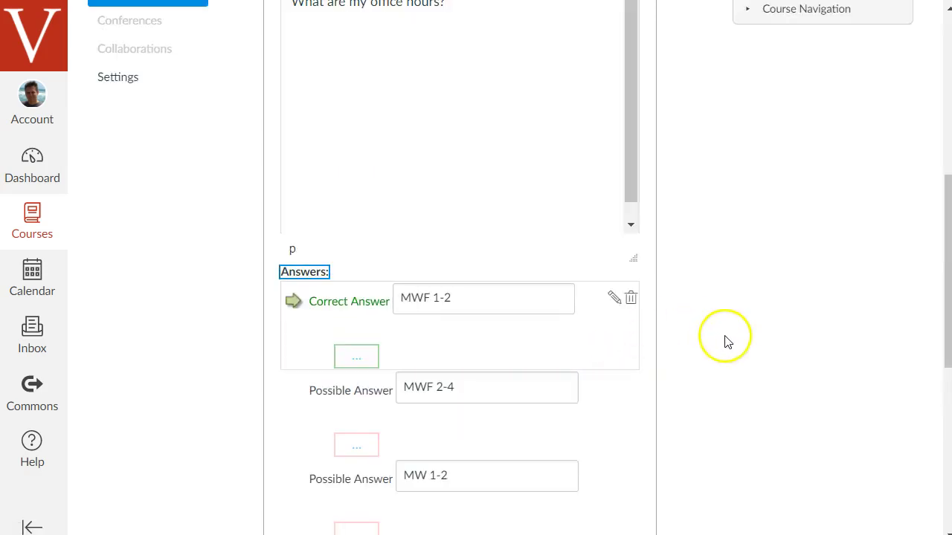
pyautogui.scroll(-4, 727, 342)
pyautogui.click(628, 277)
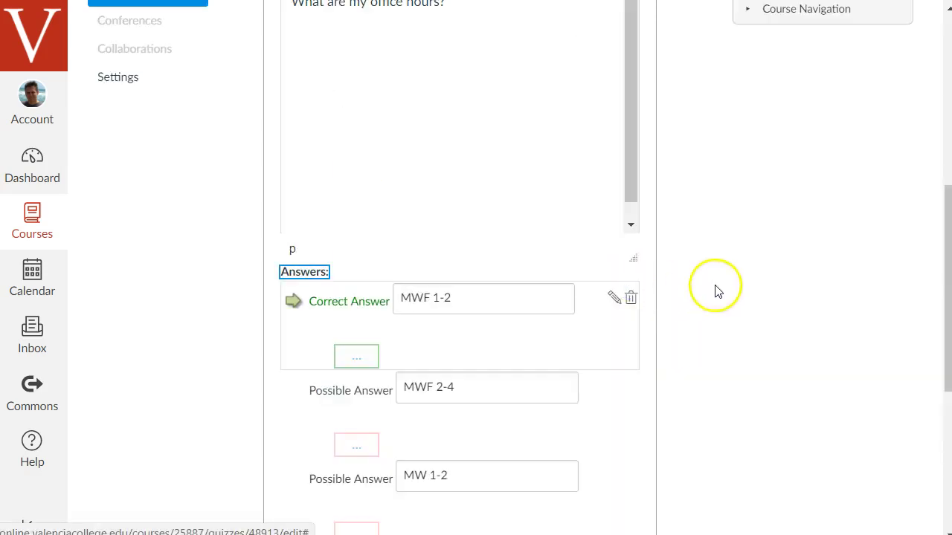
# Mark "MWF 2-4" as the correct answer and save the Office Hours question
pyautogui.scroll(-3, 718, 287)
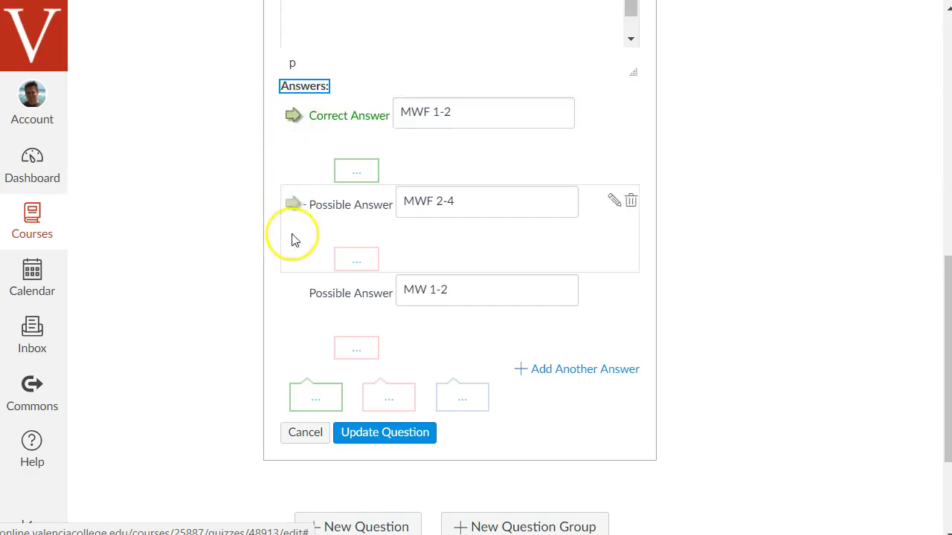
pyautogui.click(293, 292)
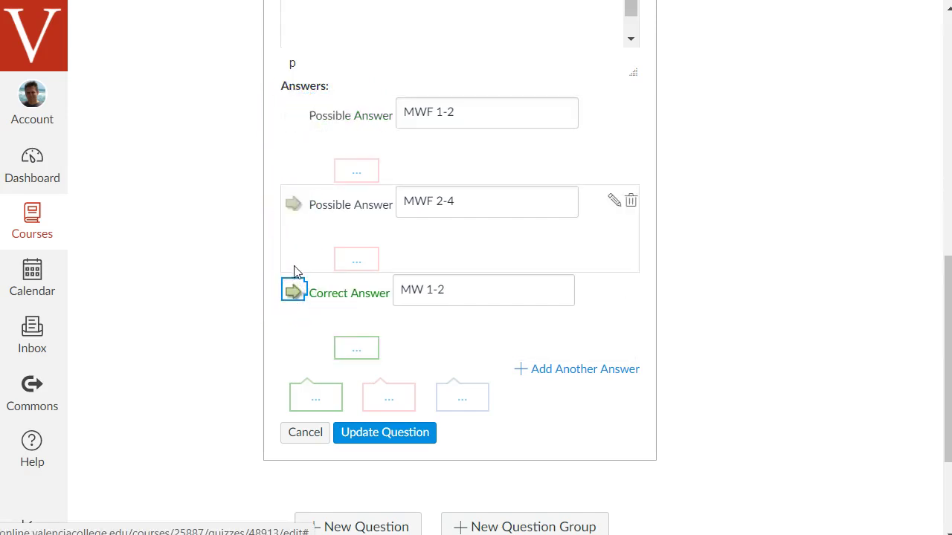
pyautogui.click(293, 203)
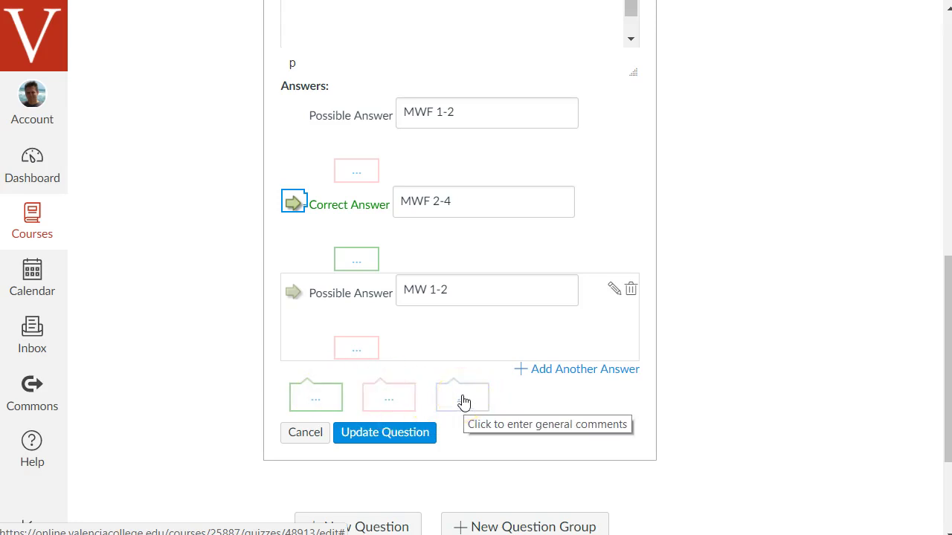
pyautogui.click(376, 431)
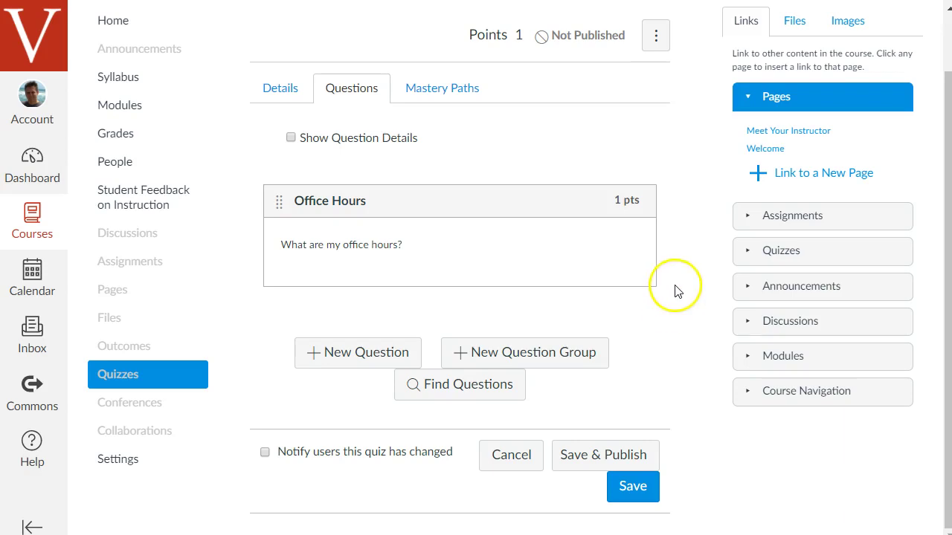
# Add a new question named "Goals" to the quiz and set its type to Essay Question
pyautogui.click(346, 355)
pyautogui.moveTo(352, 278); pyautogui.dragTo(255, 269)
pyautogui.write('Goals')
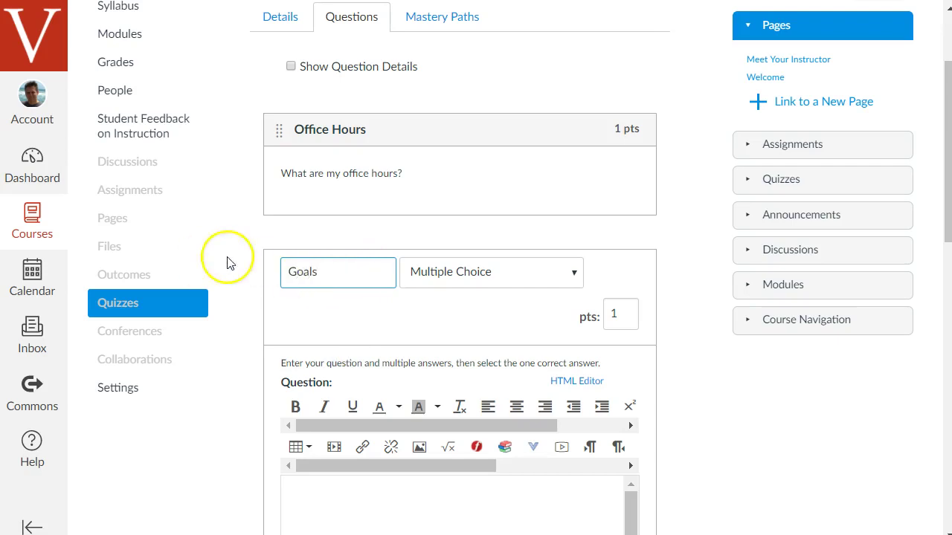
pyautogui.click(484, 272)
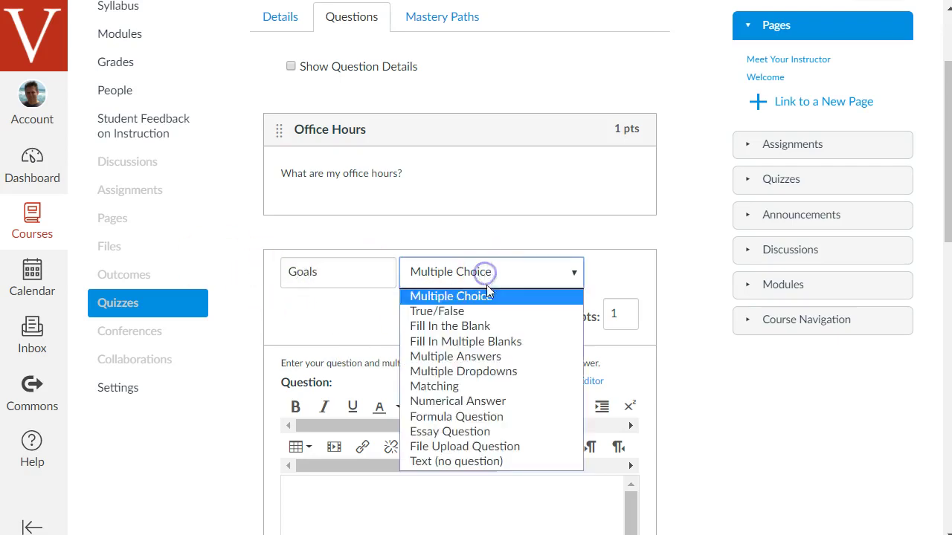
pyautogui.click(449, 435)
# Enter "What are your goals for this course?" as the text of the Goals question and save the question
pyautogui.scroll(-5, 679, 306)
pyautogui.click(500, 202)
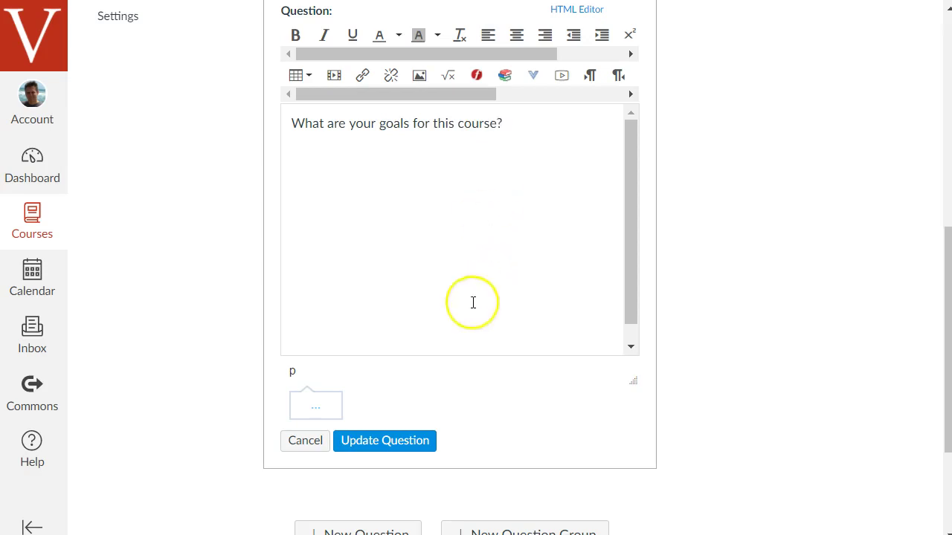
pyautogui.click(313, 411)
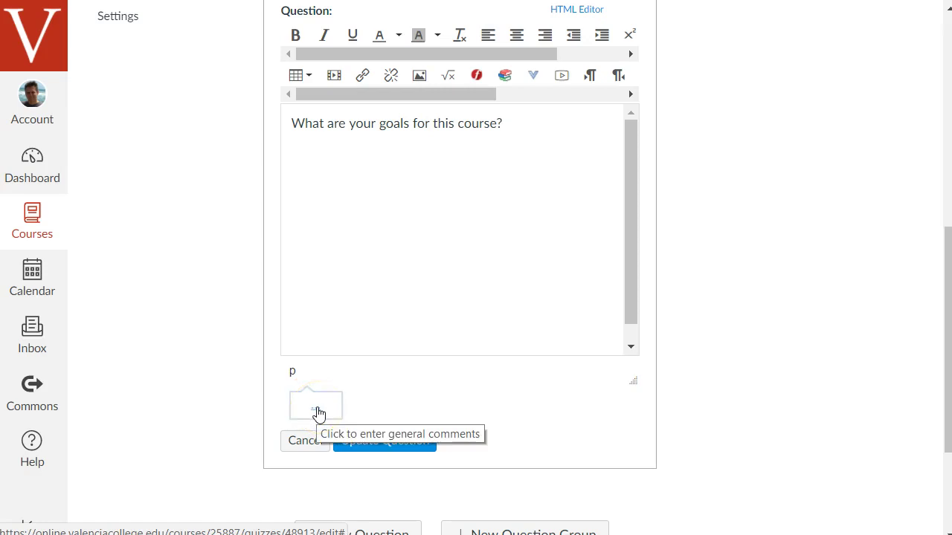
pyautogui.click(350, 394)
pyautogui.click(316, 407)
pyautogui.click(354, 401)
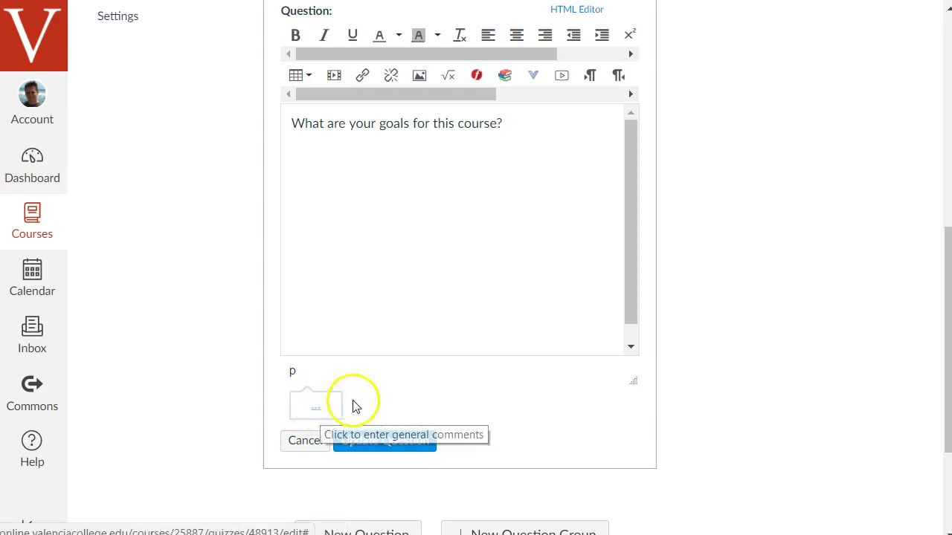
pyautogui.click(379, 441)
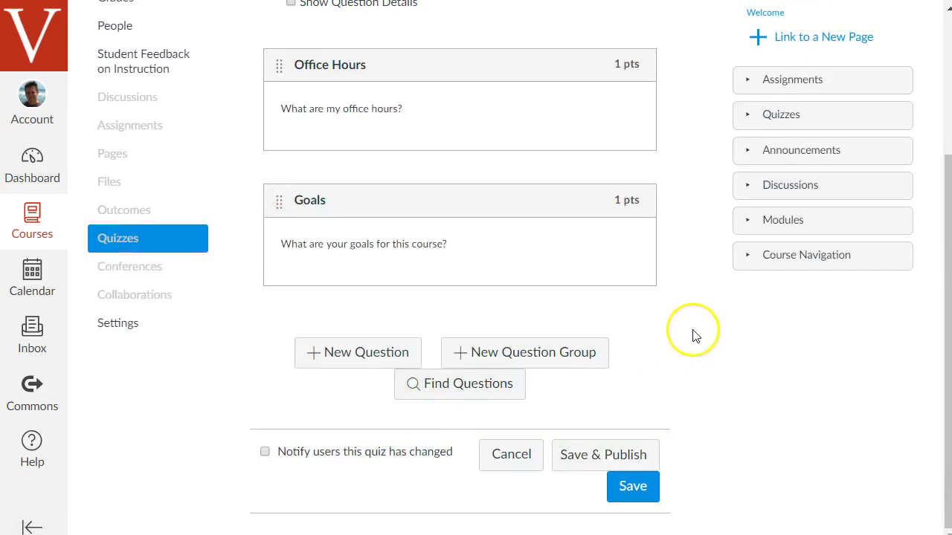
# Save and publish the Syllabus Quiz
pyautogui.scroll(2, 690, 319)
pyautogui.scroll(-5, 688, 312)
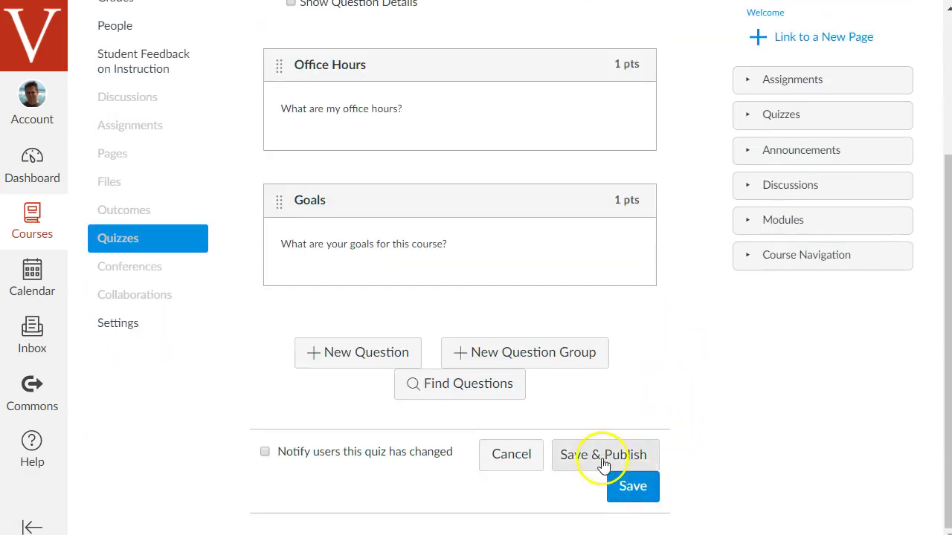
pyautogui.click(589, 460)
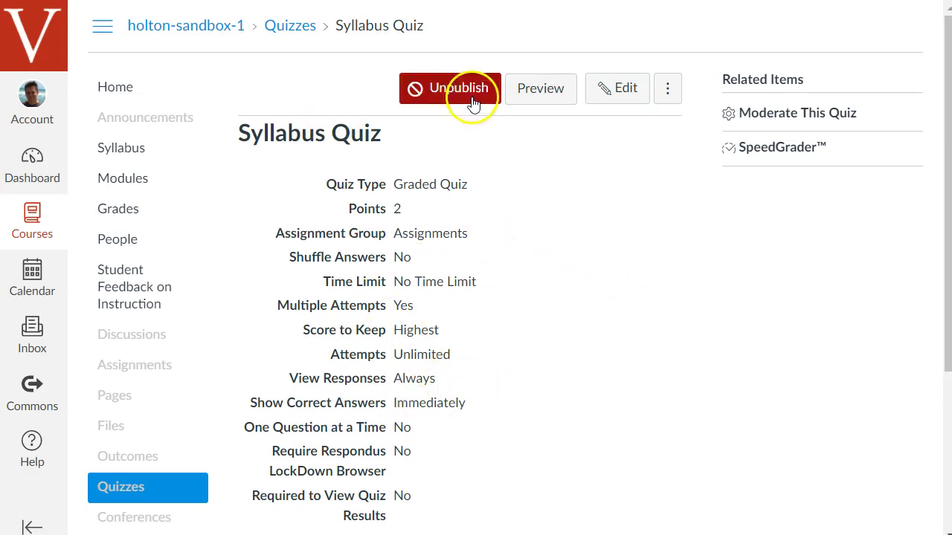
# Preview the quiz, answer "MWF 1-2" to the office hours question and "adssdf" to the goals question, and submit the attempt
pyautogui.click(554, 96)
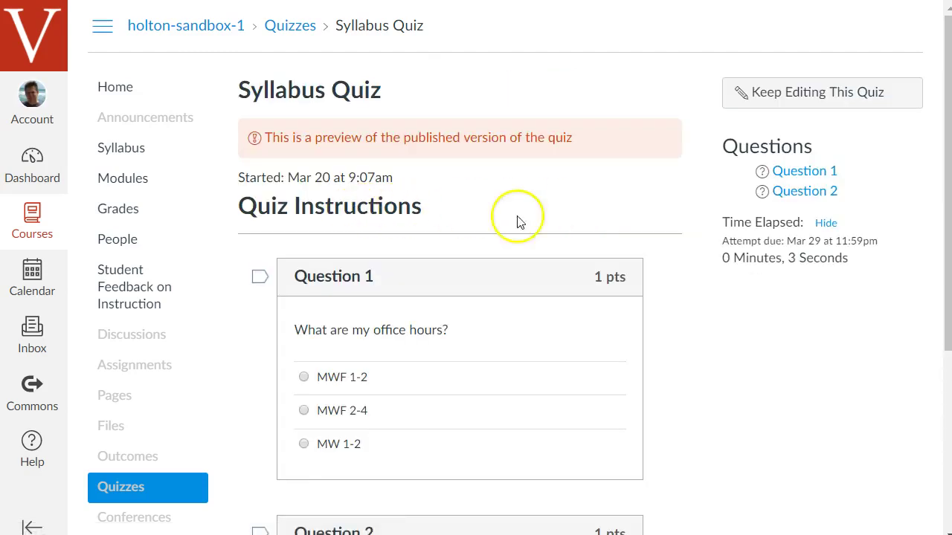
pyautogui.scroll(-3, 640, 200)
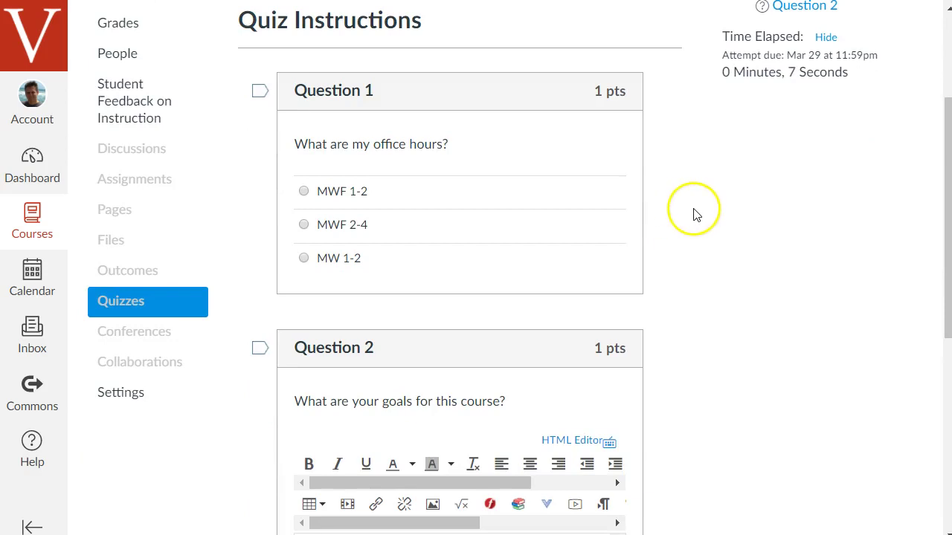
pyautogui.click(303, 191)
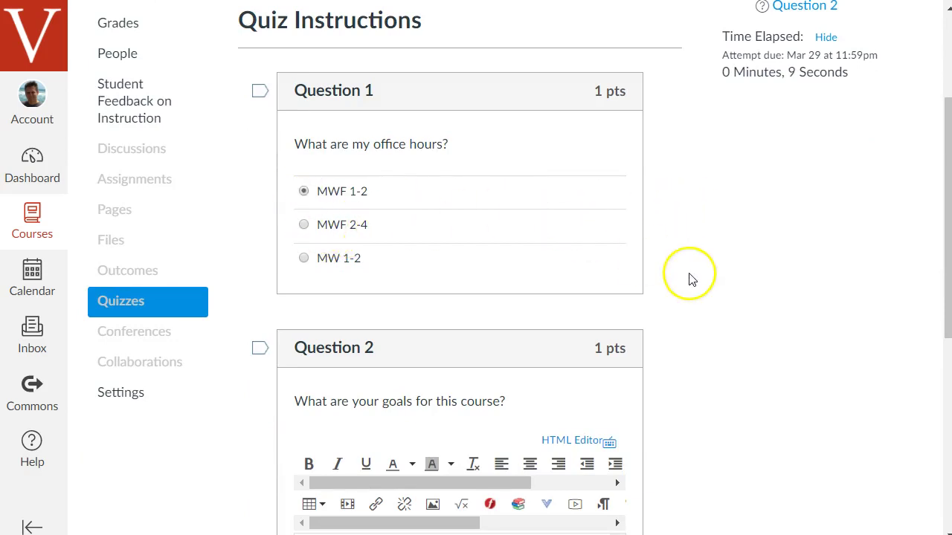
pyautogui.scroll(-3, 690, 279)
pyautogui.write('dssdf')
pyautogui.scroll(-4, 758, 327)
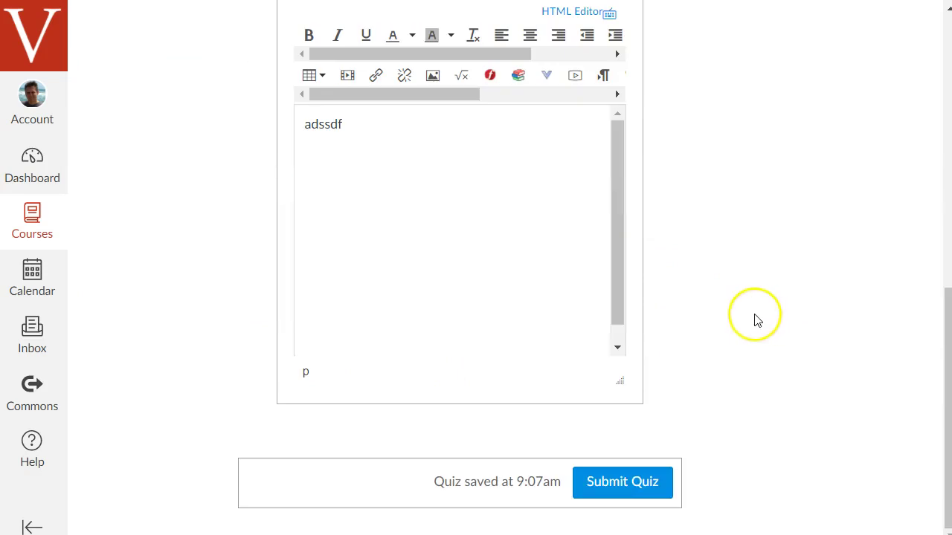
pyautogui.click(602, 493)
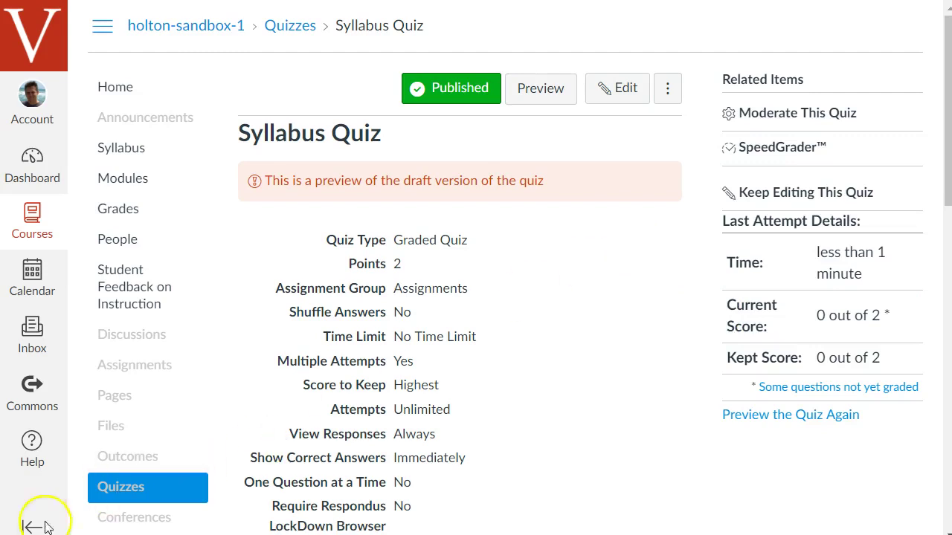
# Reopen the quiz's questions for editing and move the Goals question above the Office Hours question
pyautogui.click(620, 86)
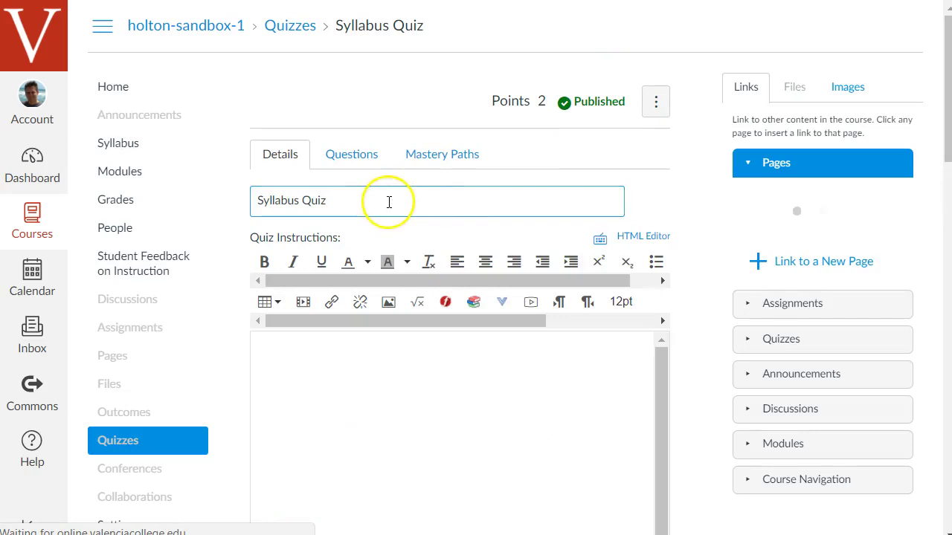
pyautogui.click(355, 155)
pyautogui.moveTo(418, 294)
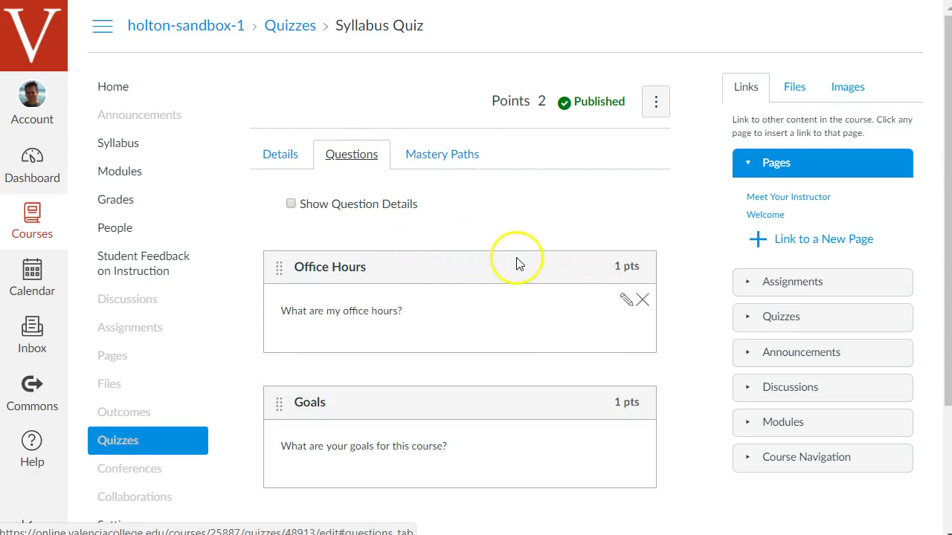
pyautogui.moveTo(486, 299)
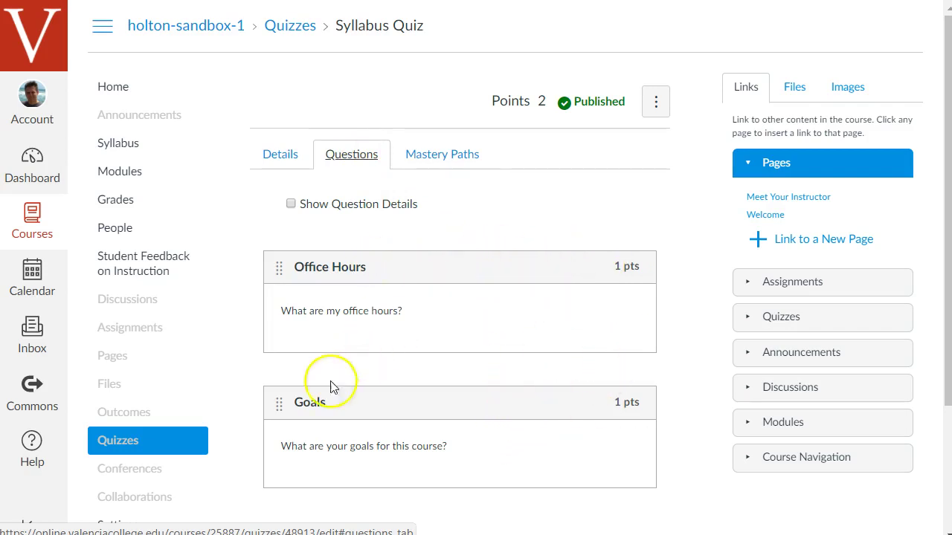
pyautogui.moveTo(570, 293)
pyautogui.moveTo(350, 413)
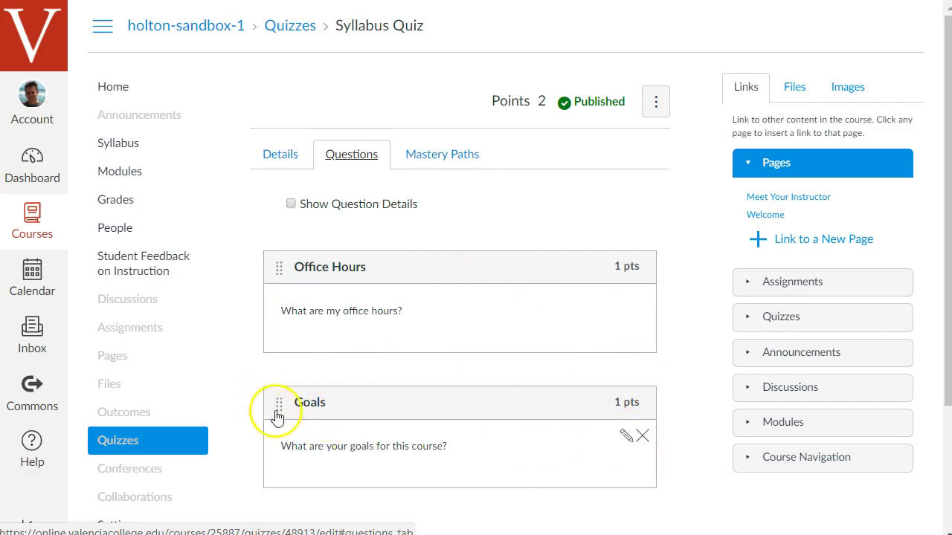
pyautogui.moveTo(284, 414); pyautogui.dragTo(287, 238)
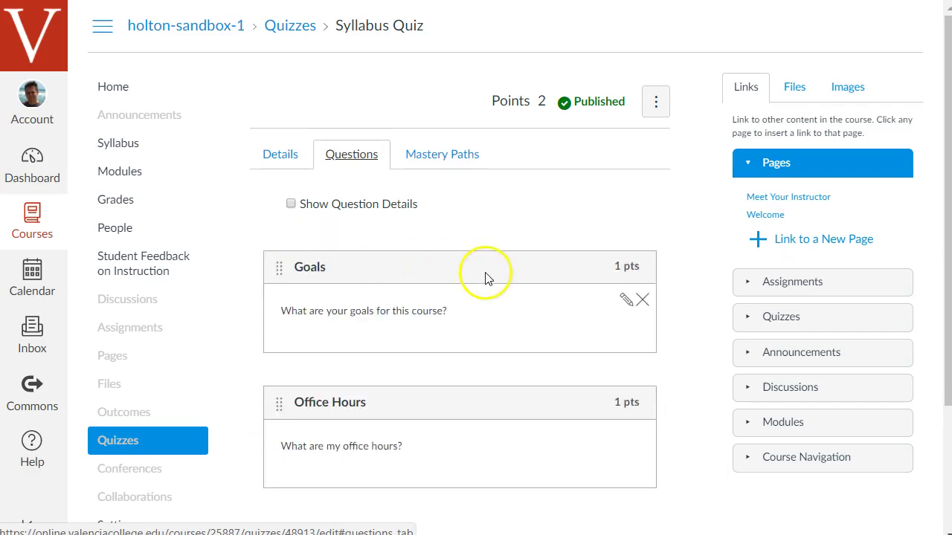
# Set the Goals question's points to 2, update the question and save the quiz
pyautogui.scroll(-2, 486, 279)
pyautogui.moveTo(605, 334)
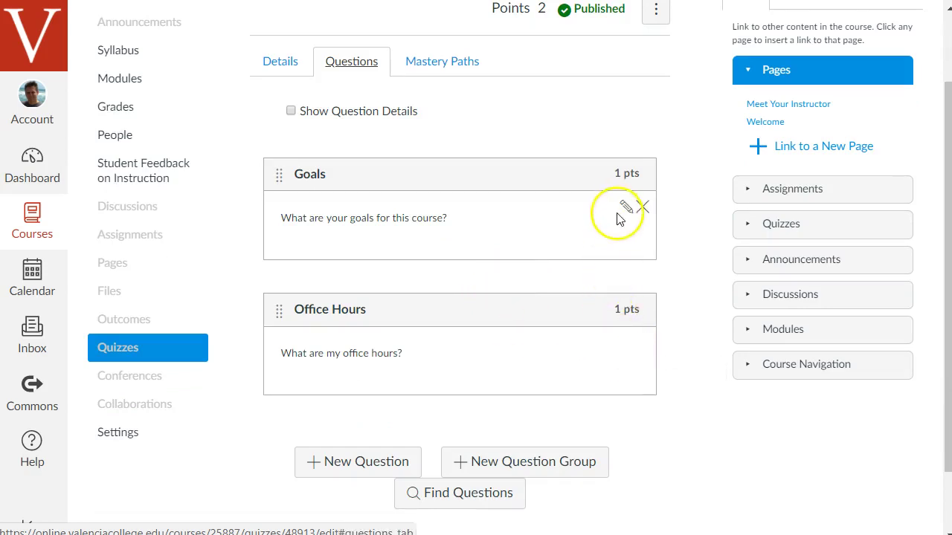
pyautogui.click(627, 209)
pyautogui.click(624, 222)
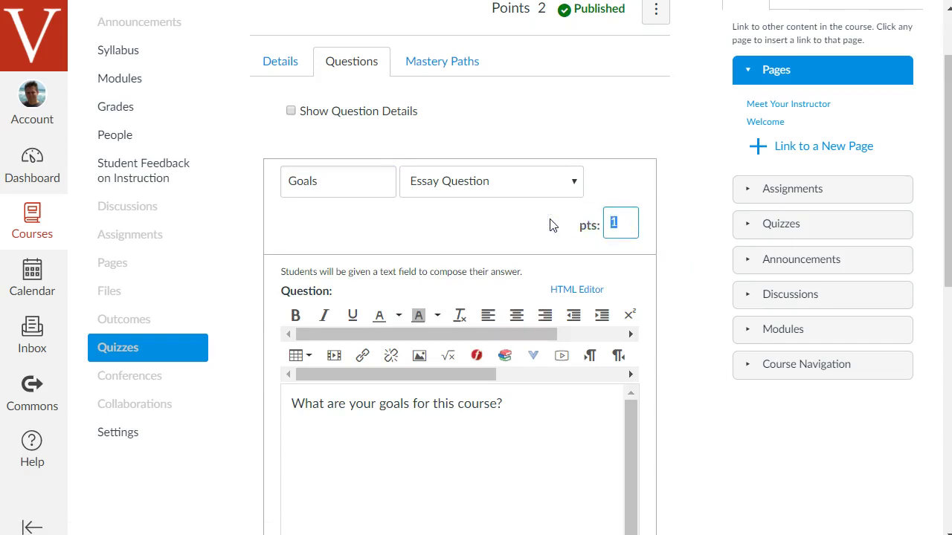
pyautogui.write('3')
pyautogui.scroll(-7, 646, 276)
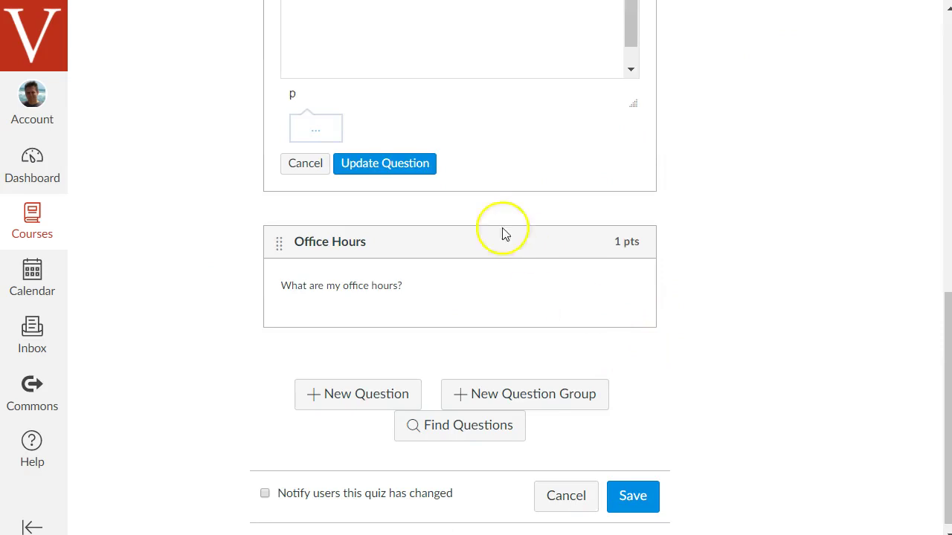
pyautogui.click(394, 162)
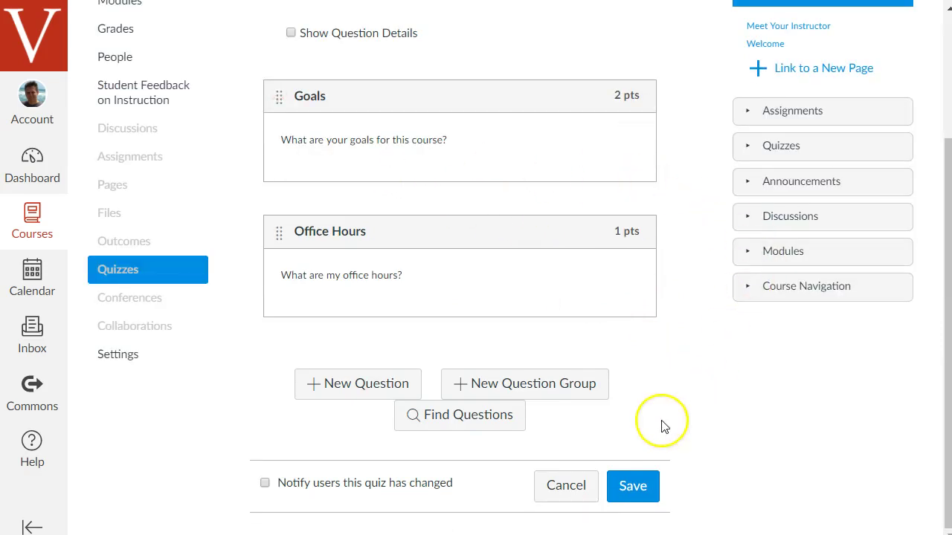
pyautogui.click(622, 487)
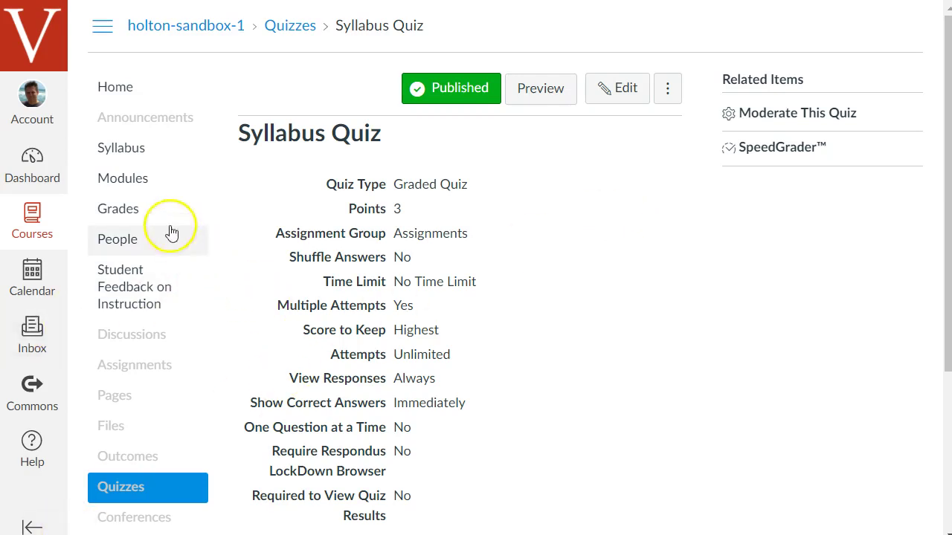
# Add a new assignment named "Purpose Paper" to the Orientation Module without indentation
pyautogui.click(134, 181)
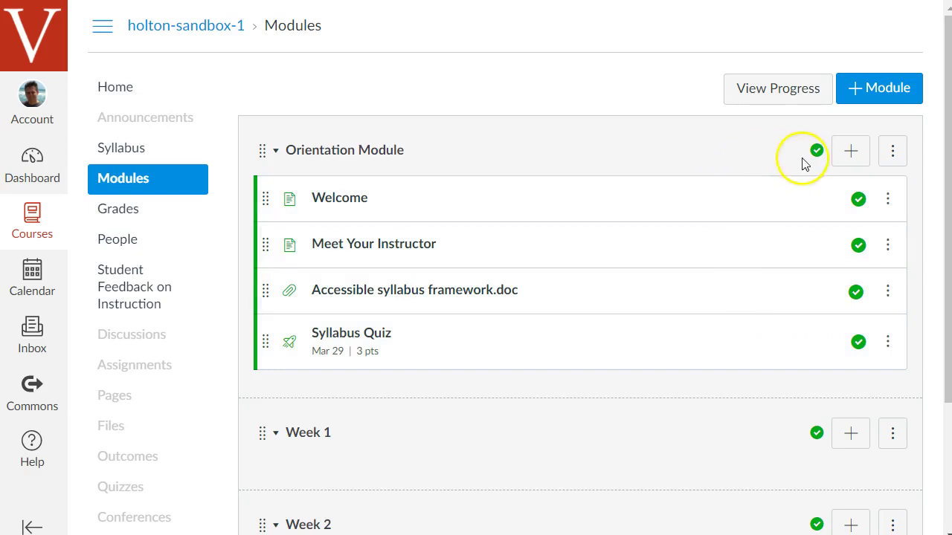
pyautogui.scroll(-1, 822, 272)
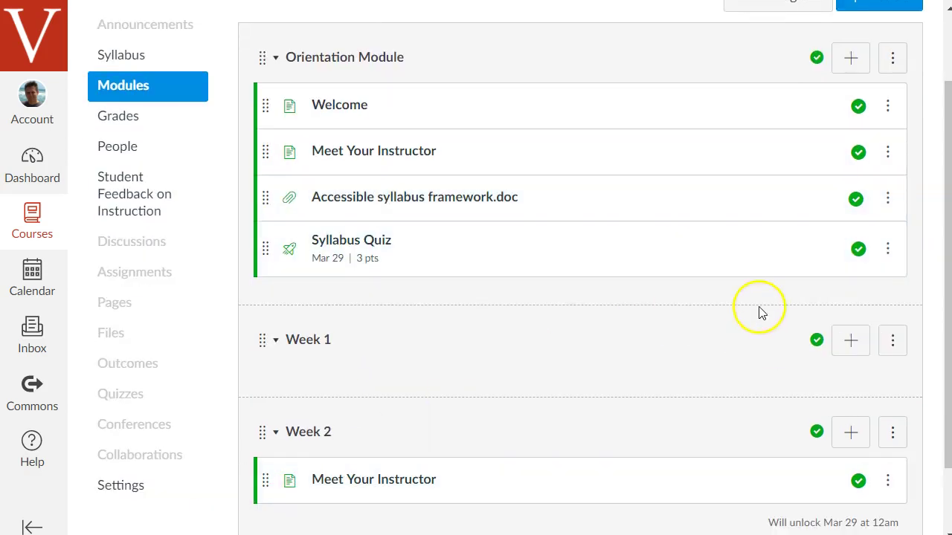
pyautogui.click(853, 64)
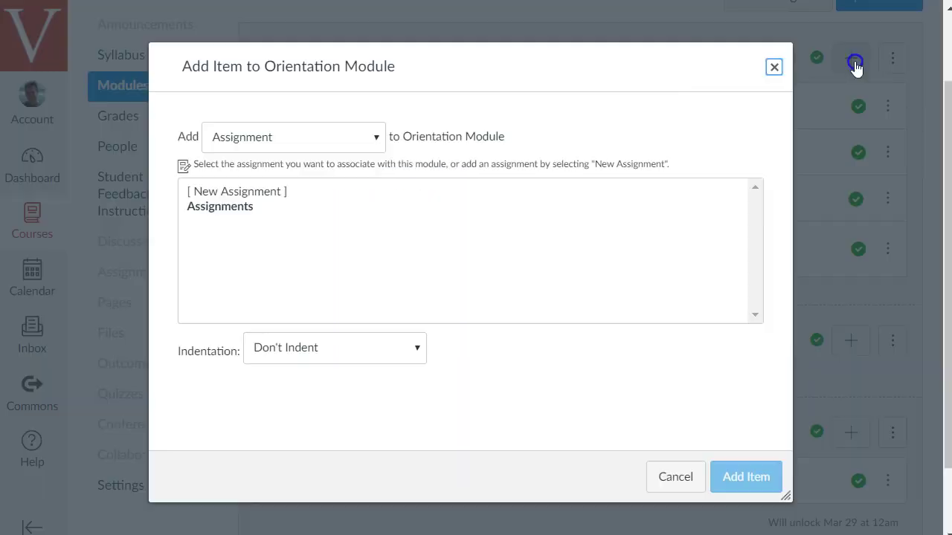
pyautogui.click(319, 141)
pyautogui.click(297, 162)
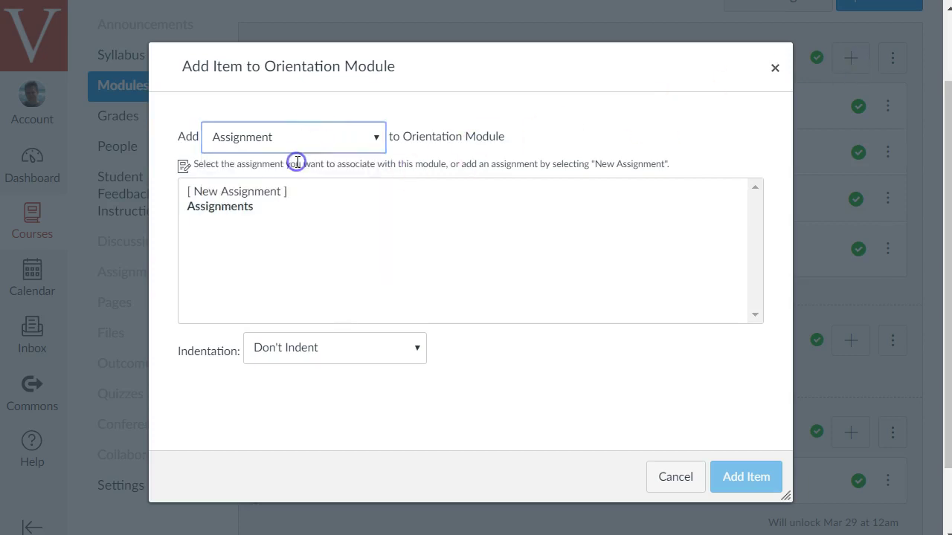
pyautogui.click(264, 194)
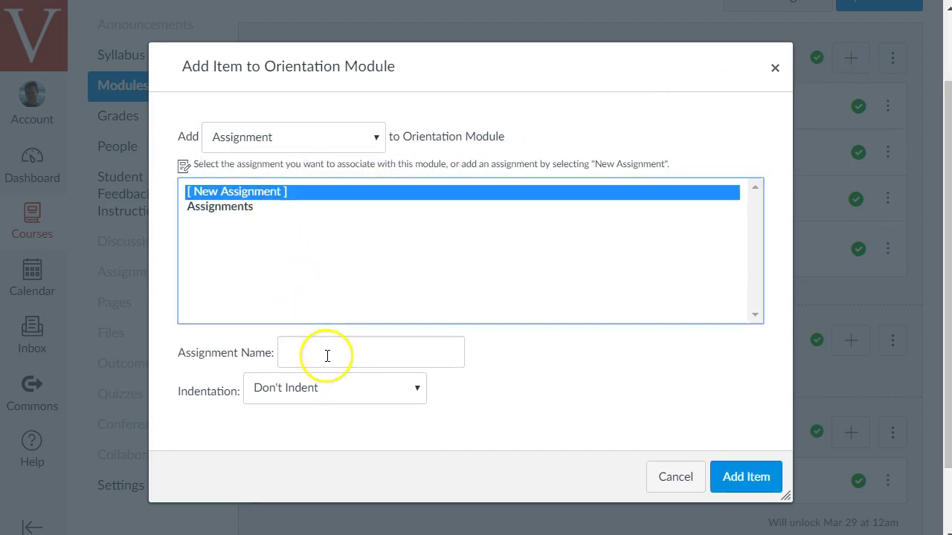
pyautogui.click(351, 352)
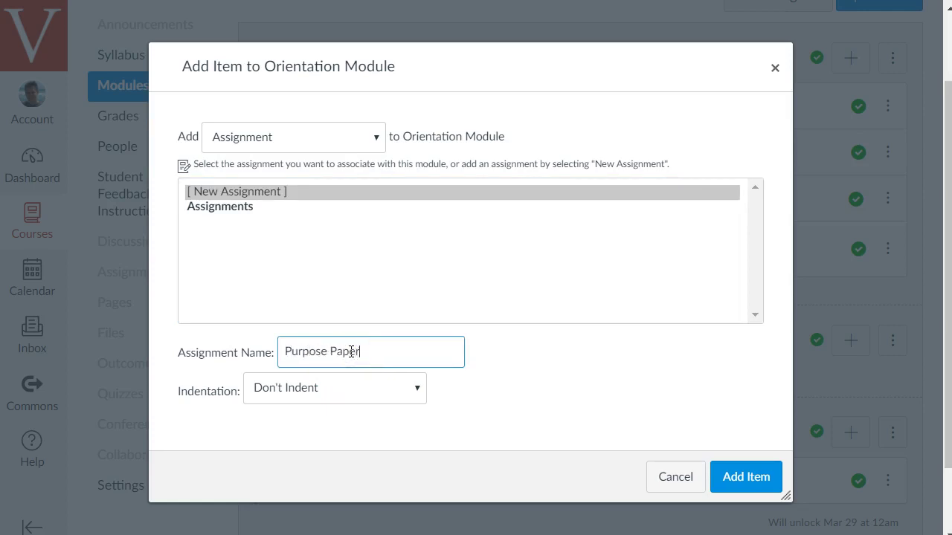
pyautogui.click(736, 476)
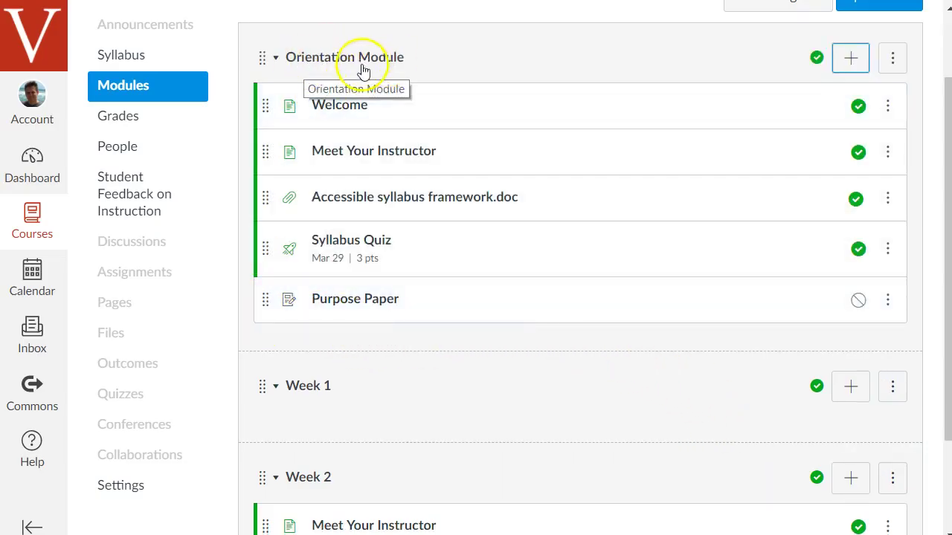
# Move the Purpose Paper assignment into the Week 1 module and publish it
pyautogui.scroll(-2, 350, 308)
pyautogui.moveTo(265, 208); pyautogui.dragTo(305, 272)
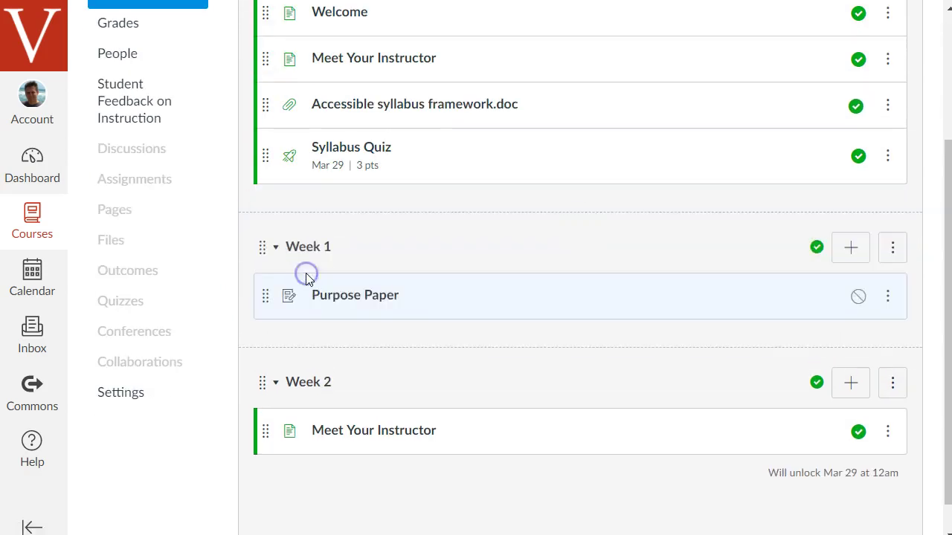
pyautogui.click(857, 300)
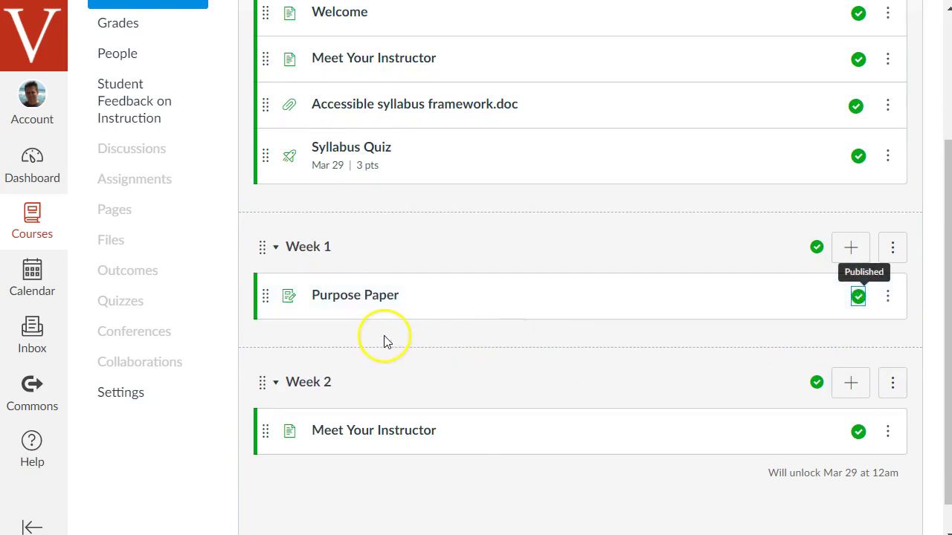
# Open the Purpose Paper assignment for editing
pyautogui.click(361, 297)
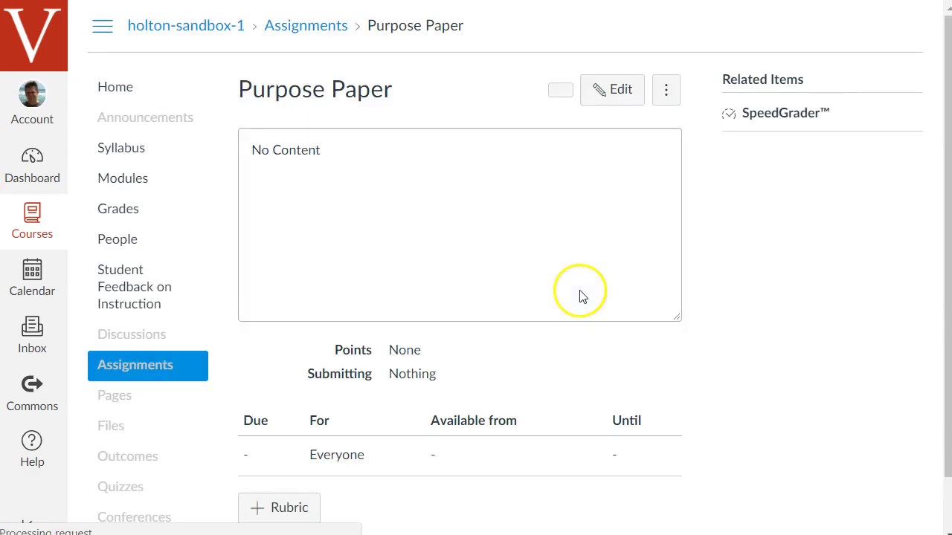
pyautogui.scroll(-2, 741, 255)
pyautogui.scroll(2, 765, 255)
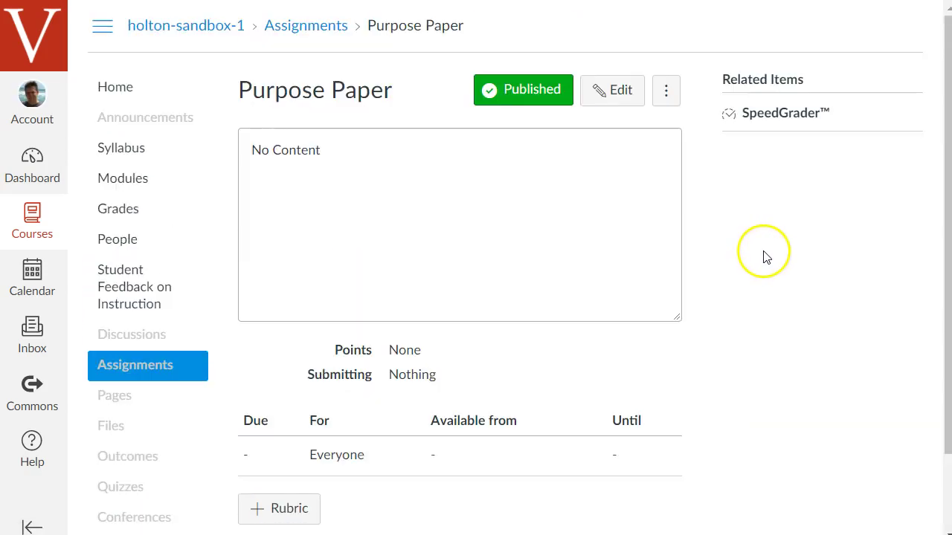
pyautogui.click(623, 93)
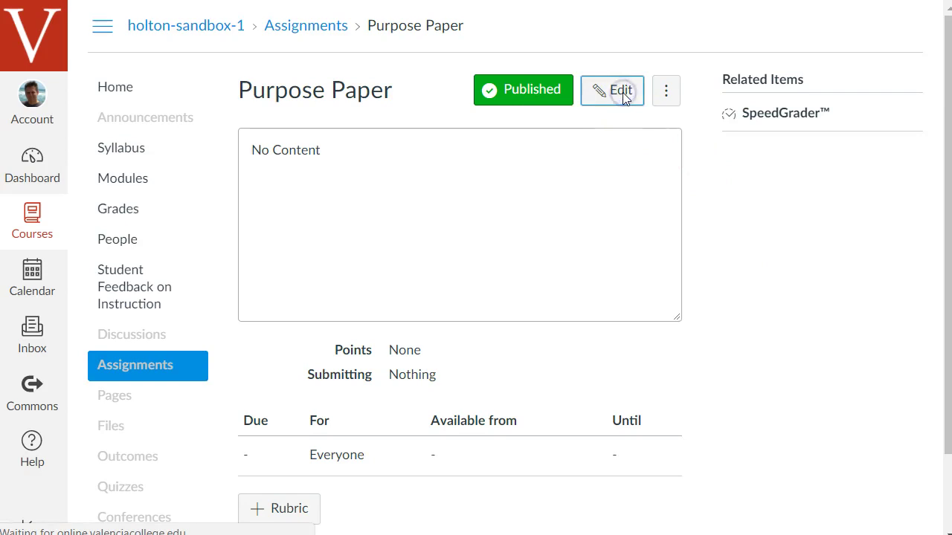
# Enter "asdfasdf" and "asdf" as two lines of the Purpose Paper description and set the points to 100
pyautogui.click(478, 355)
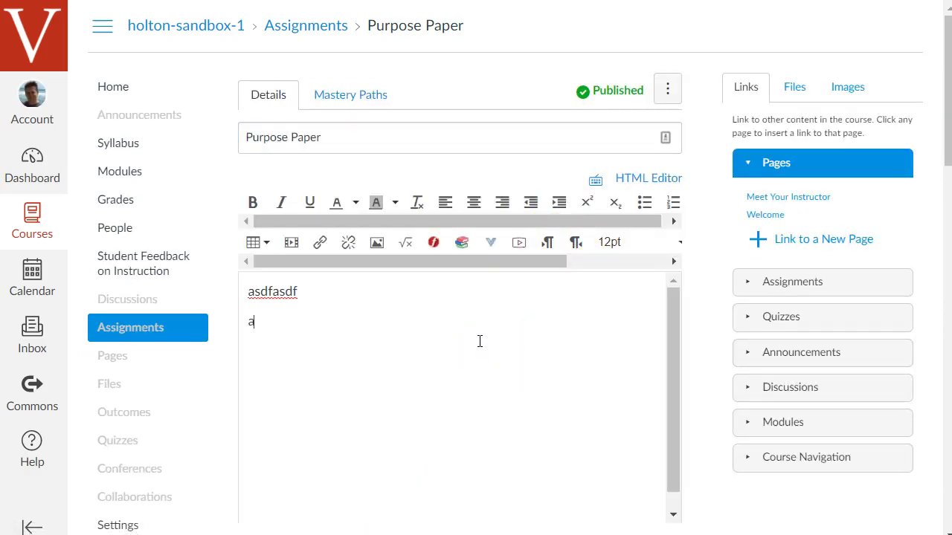
pyautogui.scroll(-1, 551, 338)
pyautogui.scroll(-2, 710, 310)
pyautogui.scroll(2, 711, 307)
pyautogui.scroll(-5, 711, 307)
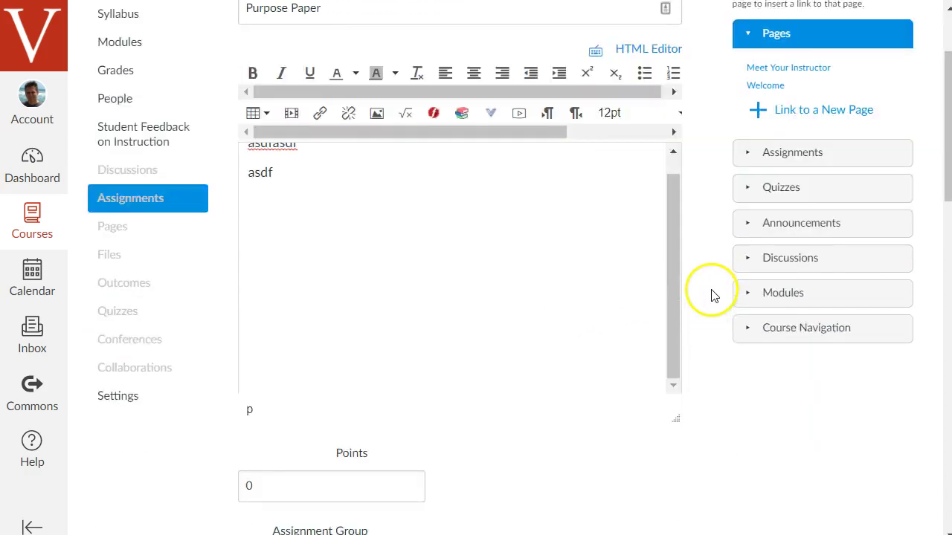
pyautogui.moveTo(330, 246); pyautogui.dragTo(226, 242)
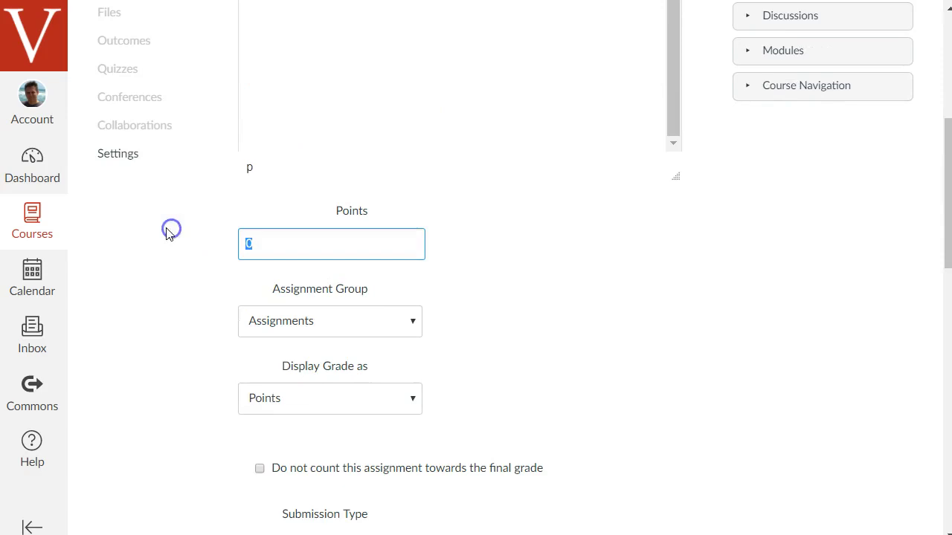
pyautogui.write('100')
pyautogui.click(168, 255)
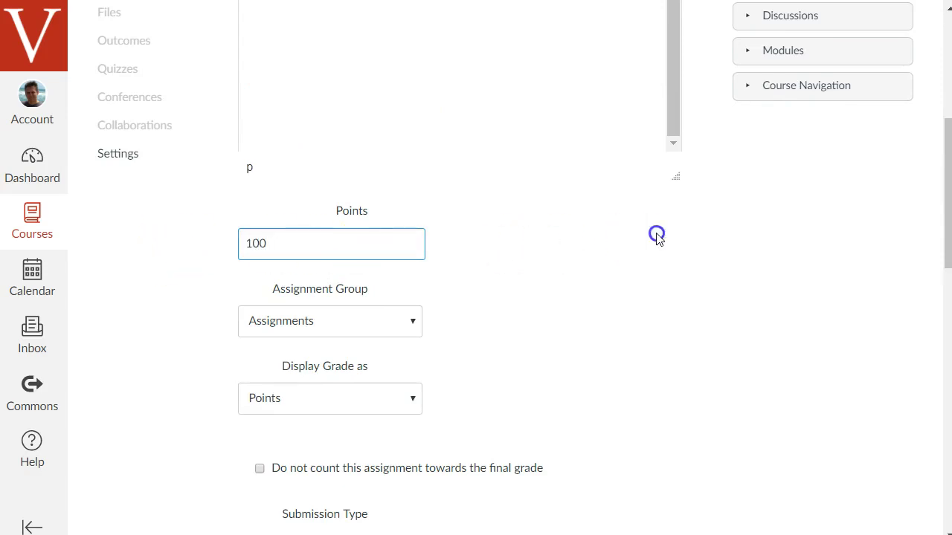
# Set the assignment's submission type to Online and allow File Uploads as the entry option
pyautogui.scroll(-3, 692, 233)
pyautogui.scroll(-3, 704, 233)
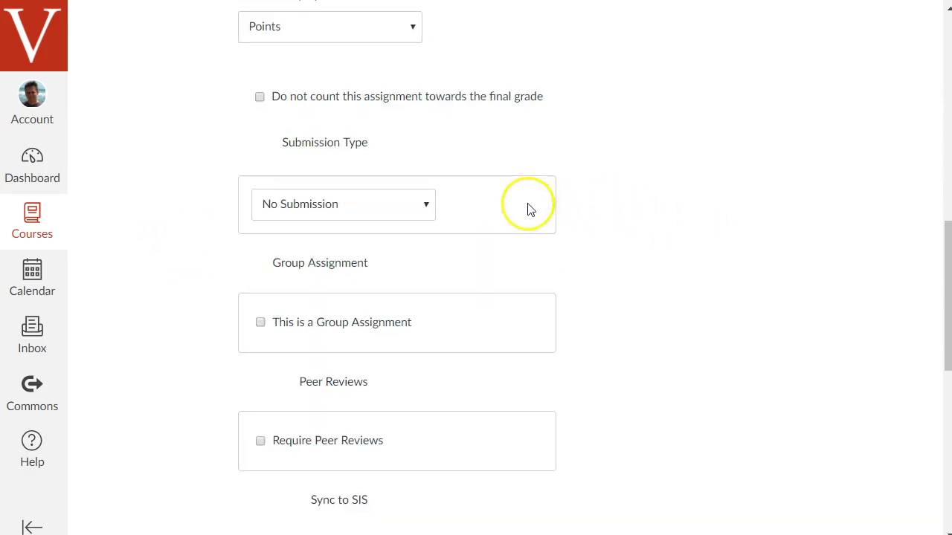
pyautogui.hotkey('ctrl', '-')
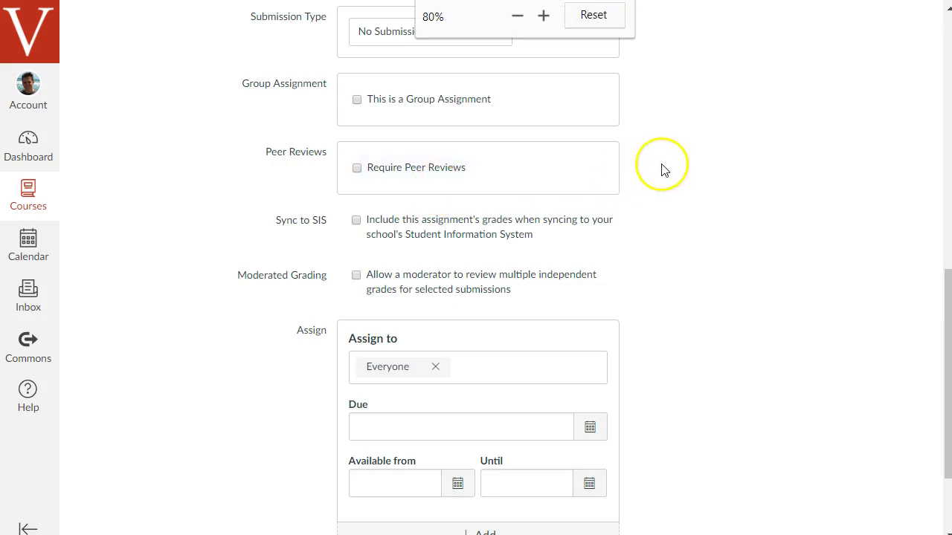
pyautogui.scroll(3, 664, 170)
pyautogui.scroll(2, 743, 241)
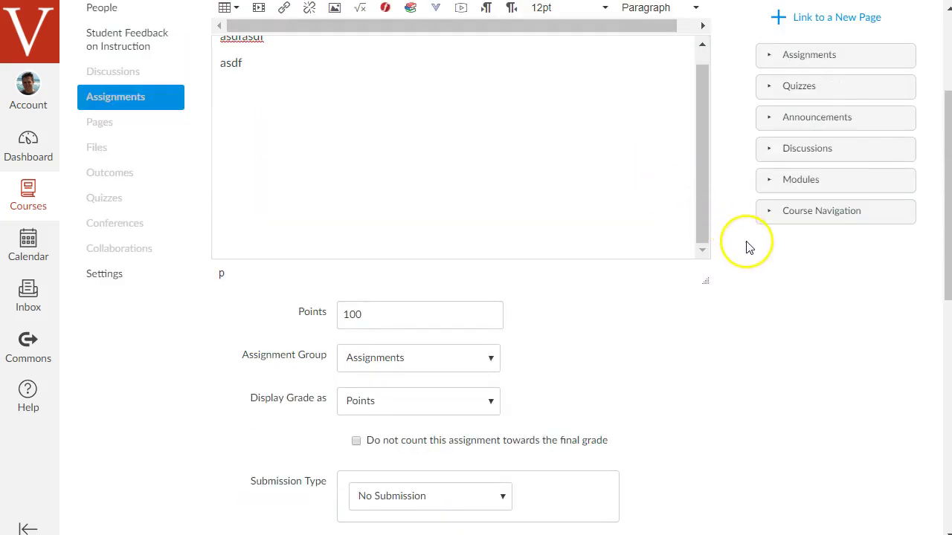
pyautogui.scroll(-4, 711, 244)
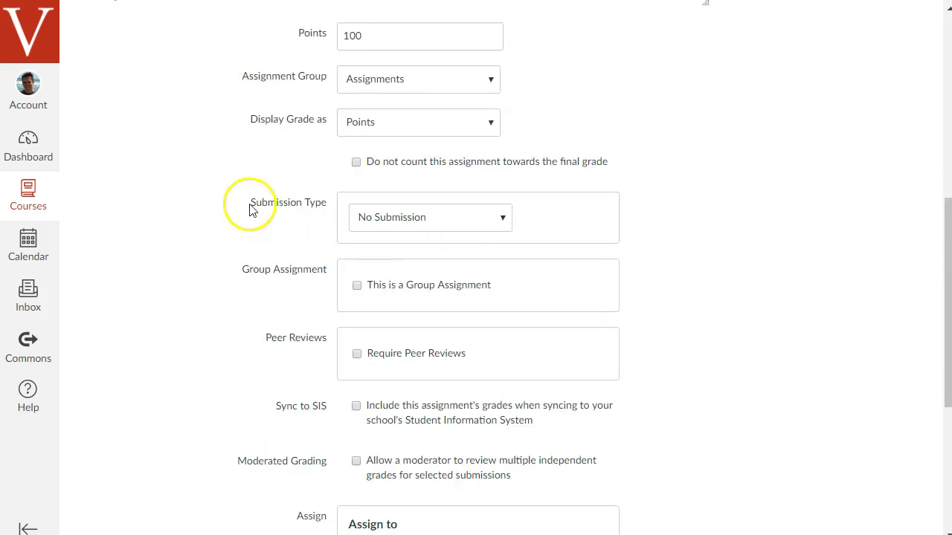
pyautogui.moveTo(251, 209); pyautogui.dragTo(328, 208)
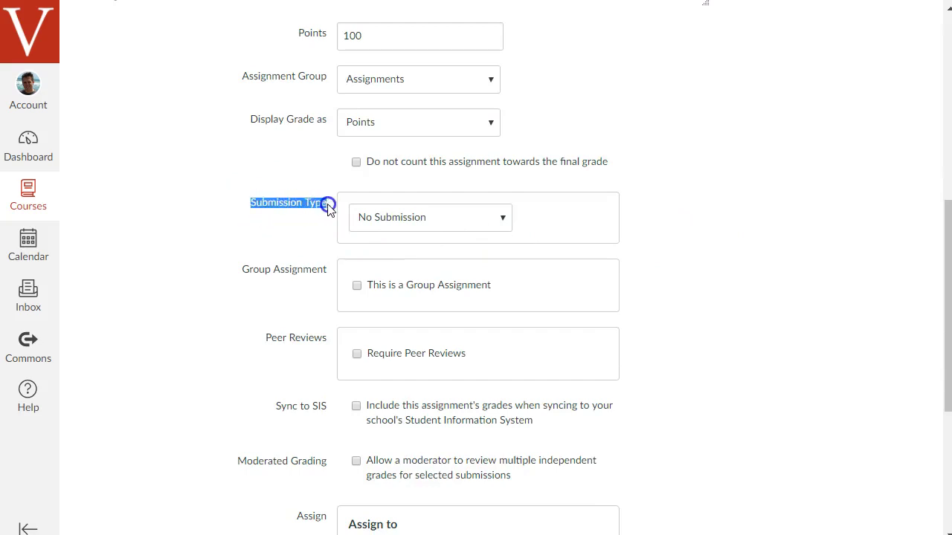
pyautogui.click(328, 208)
pyautogui.click(460, 220)
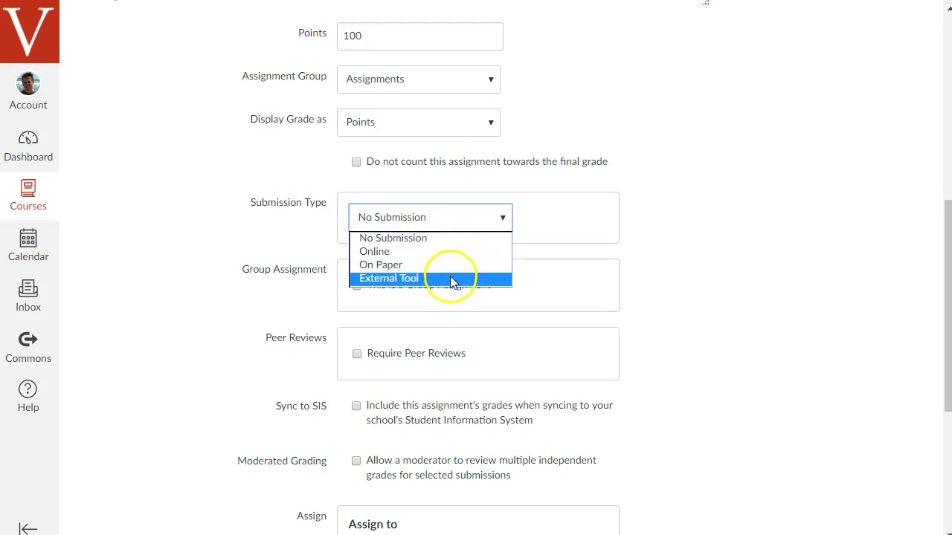
pyautogui.click(377, 252)
pyautogui.scroll(-2, 710, 171)
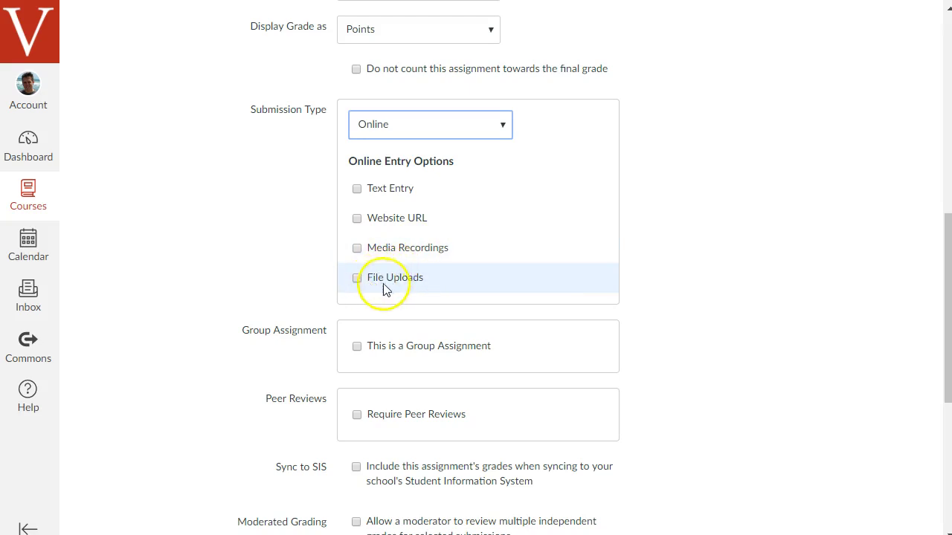
pyautogui.click(357, 279)
# Restrict the upload file types to the extensions doc,docx,pdf
pyautogui.scroll(-2, 551, 260)
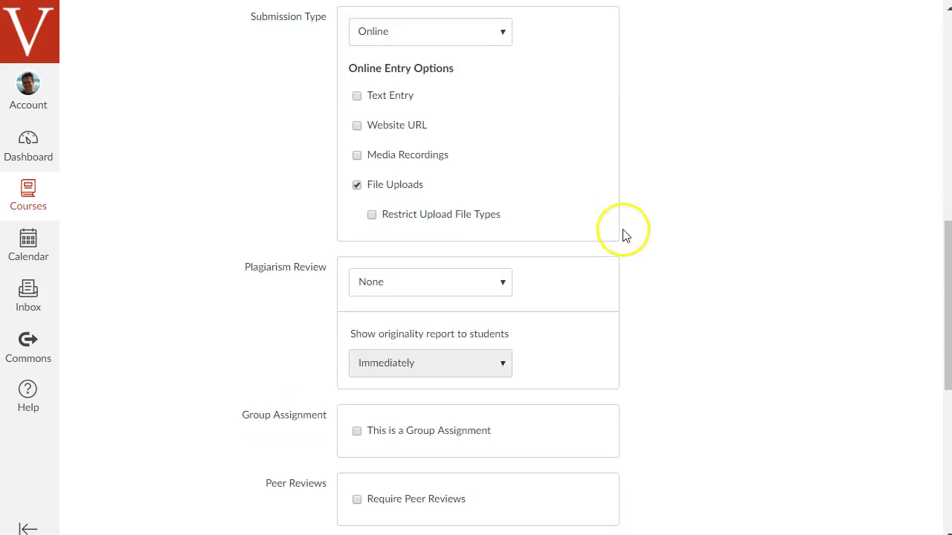
pyautogui.click(372, 216)
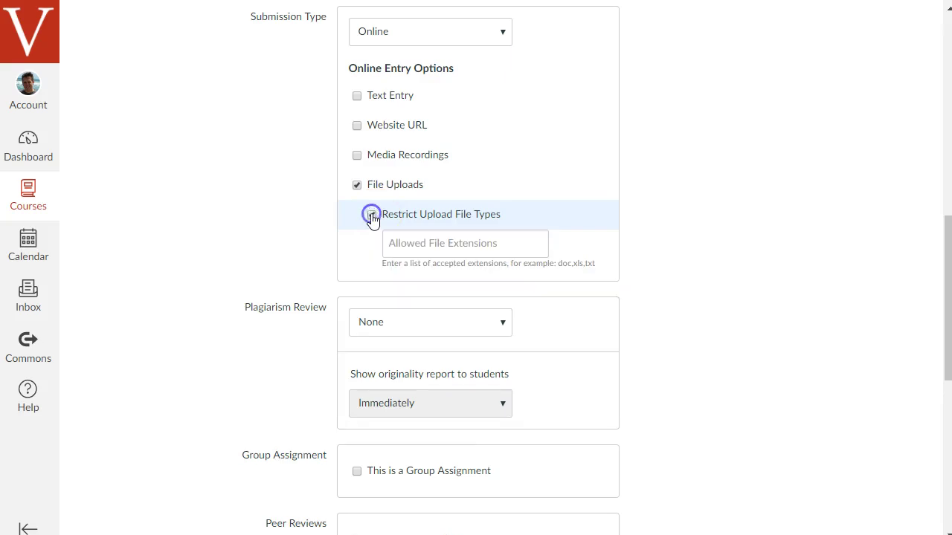
pyautogui.click(470, 243)
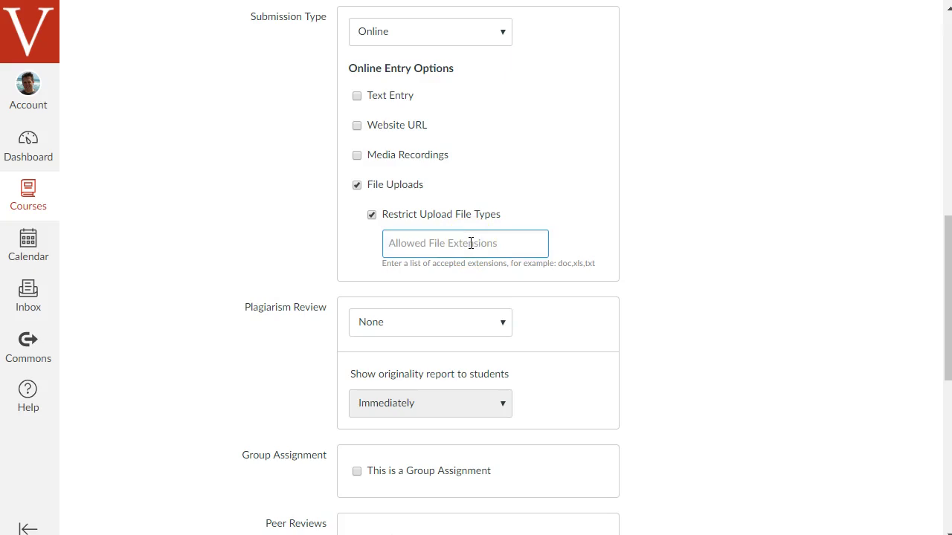
pyautogui.click(508, 252)
pyautogui.write('doc,docx,pdf')
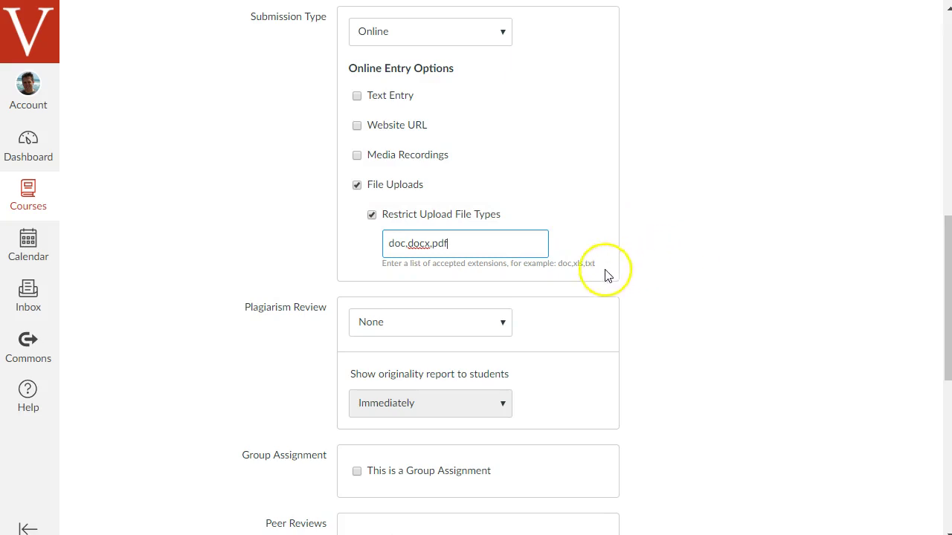
# Set the assignment's plagiarism review to Unicheck (Unicheck Canvas LTI2)
pyautogui.scroll(-1, 673, 247)
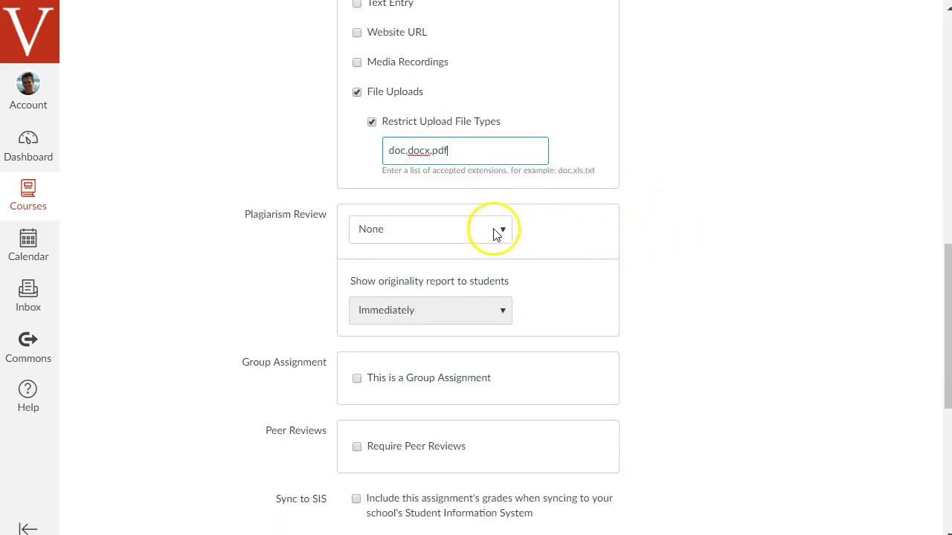
pyautogui.click(431, 232)
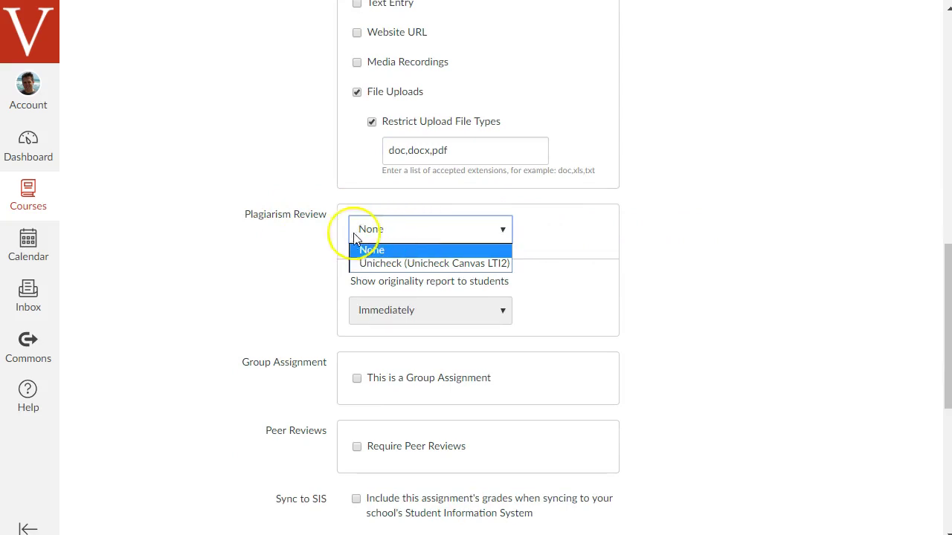
pyautogui.click(302, 230)
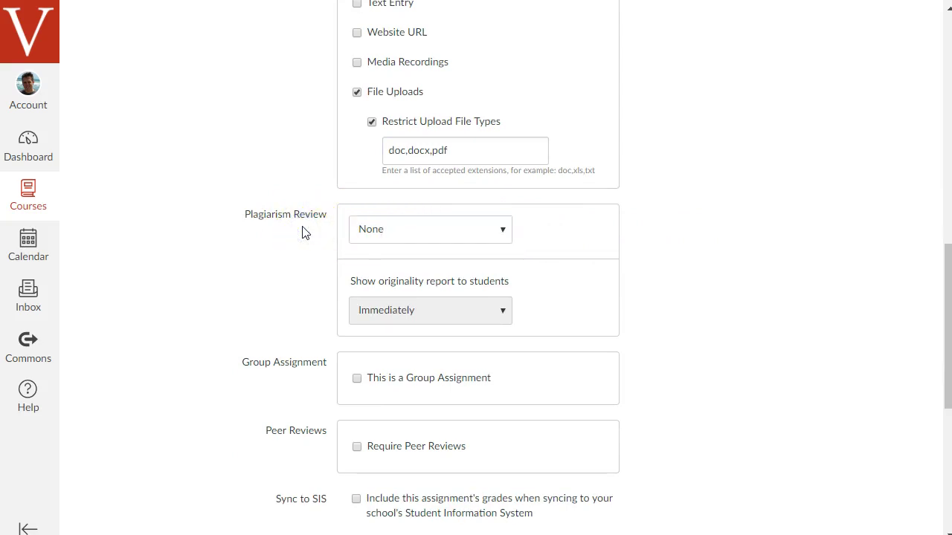
pyautogui.click(419, 232)
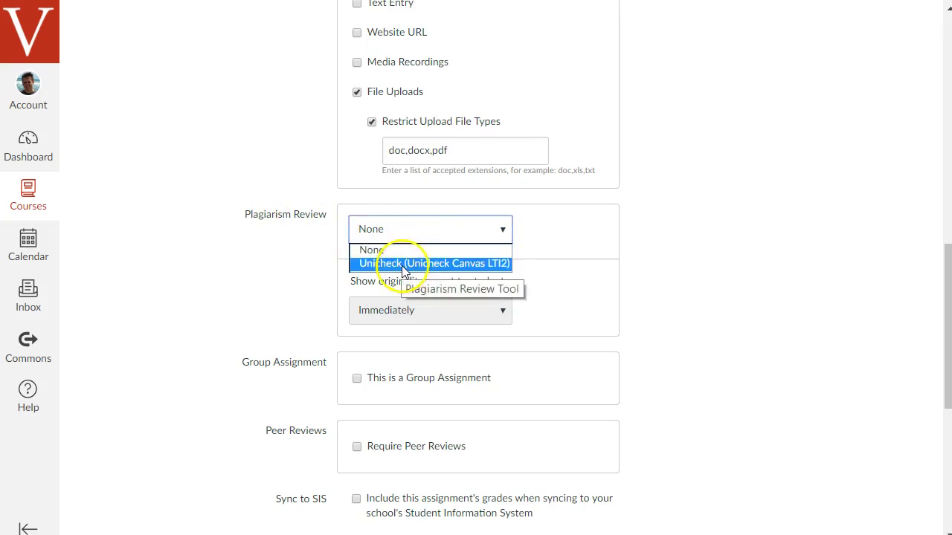
pyautogui.click(405, 264)
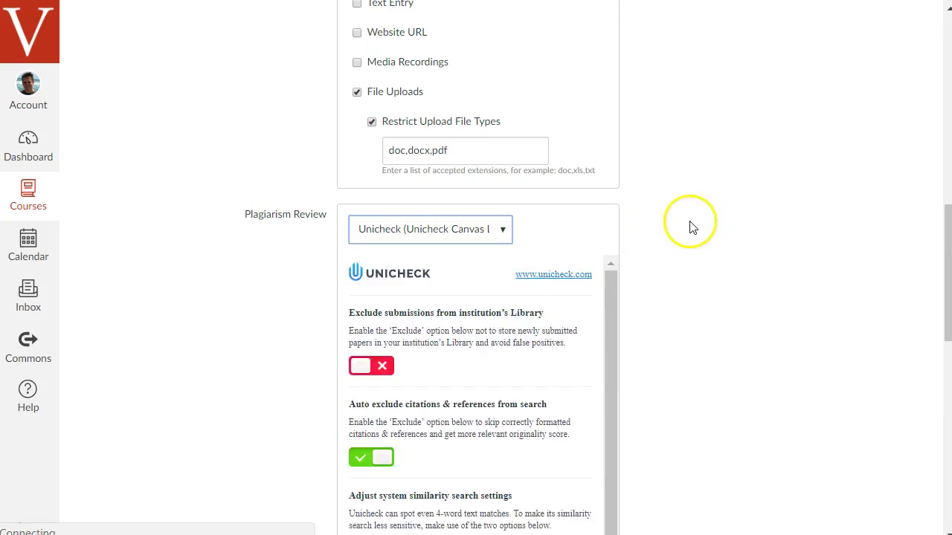
# Exclude submissions from the institution's Library in the Unicheck settings, and check the timing options for showing students the originality report
pyautogui.scroll(-1, 688, 233)
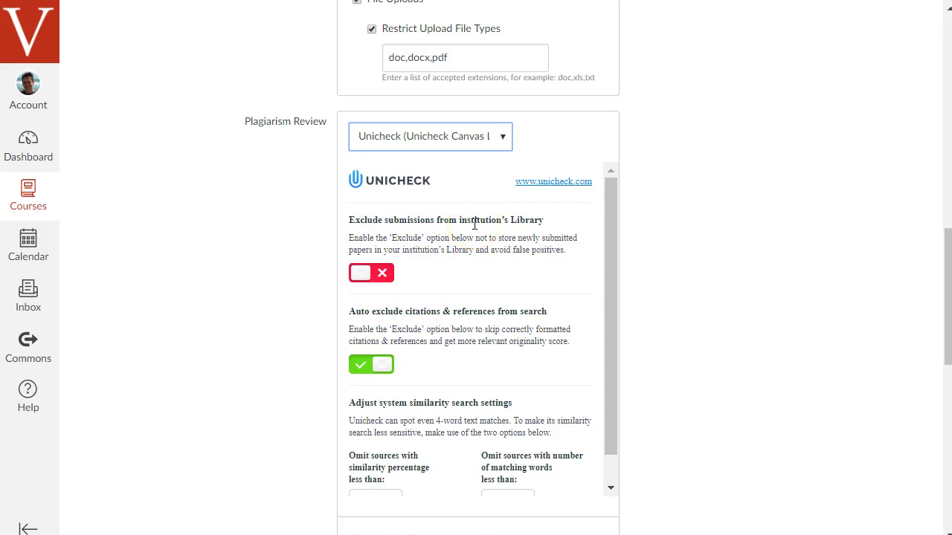
pyautogui.click(385, 274)
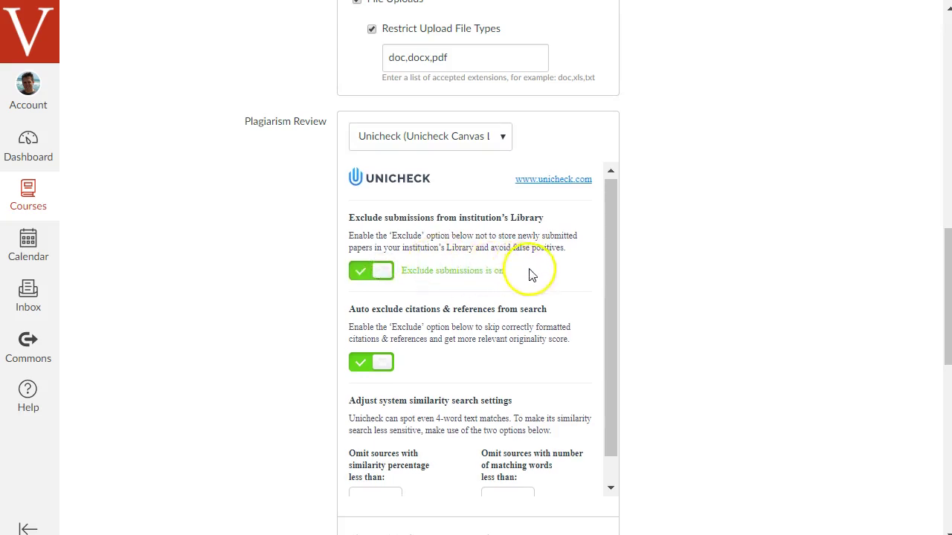
pyautogui.scroll(-1, 529, 275)
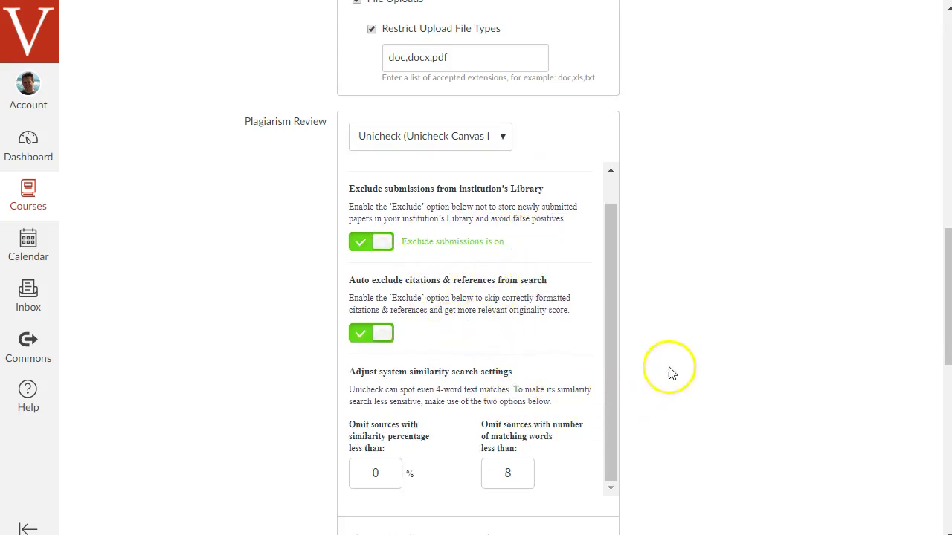
pyautogui.scroll(-3, 672, 364)
pyautogui.scroll(3, 627, 313)
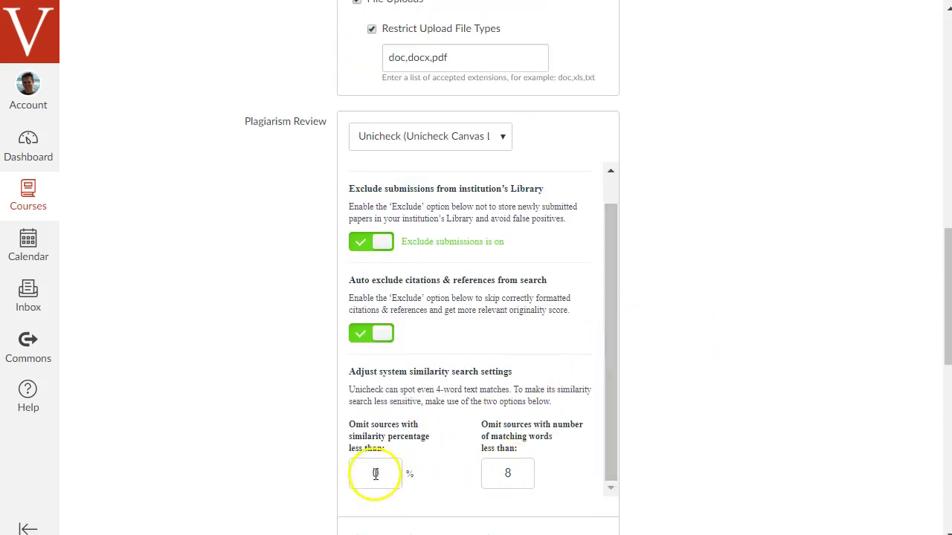
pyautogui.scroll(-3, 594, 394)
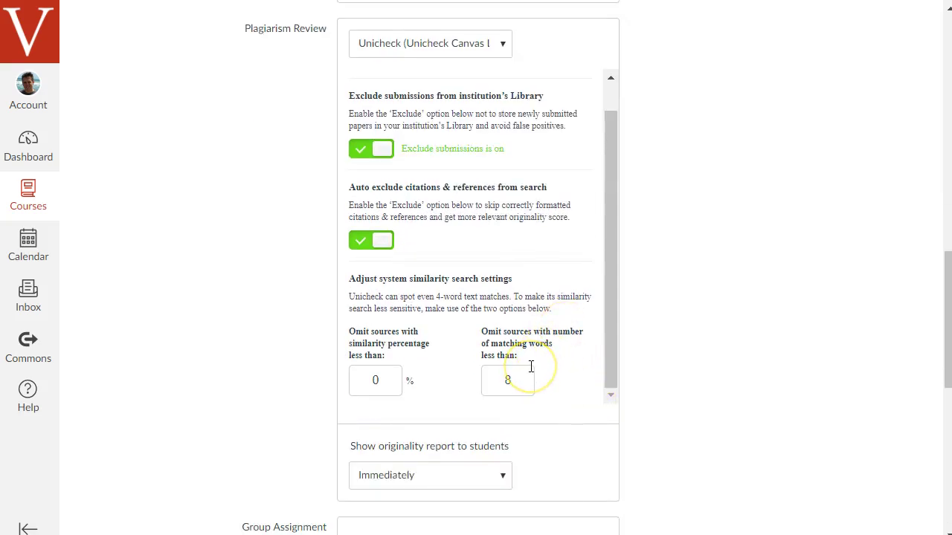
pyautogui.scroll(-3, 687, 334)
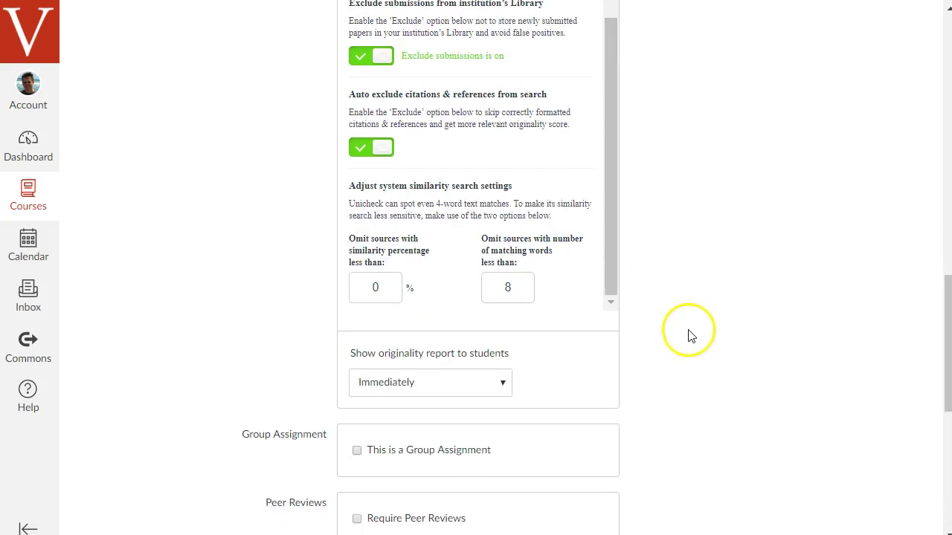
pyautogui.click(486, 391)
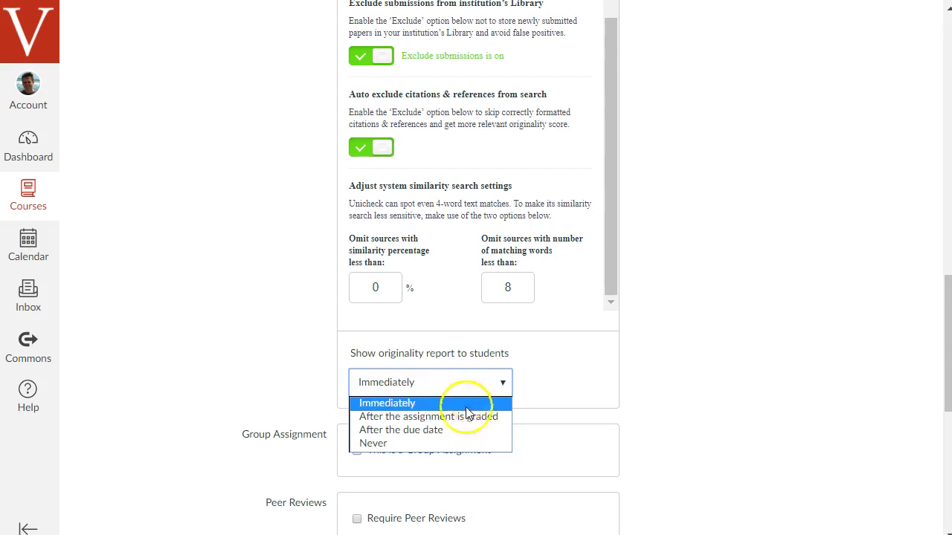
pyautogui.click(712, 312)
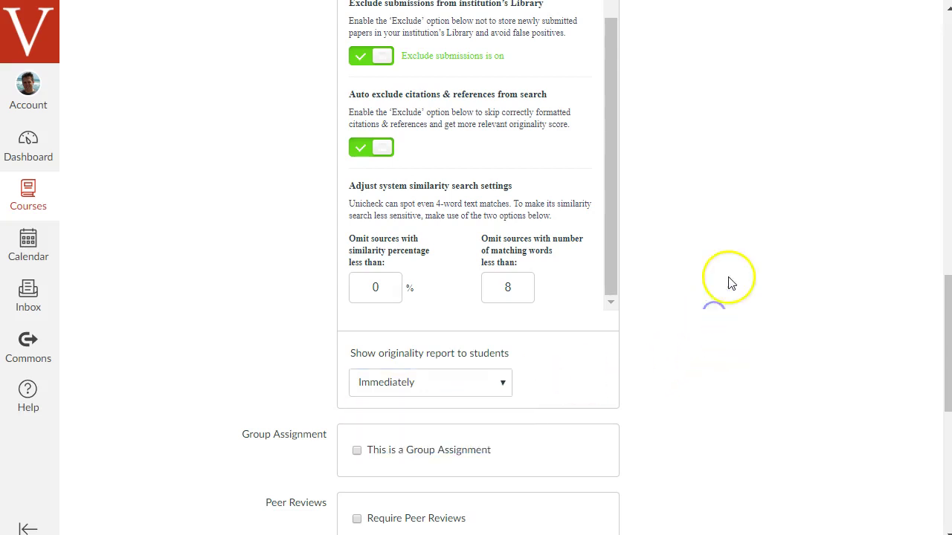
# Set the assignment's due date to March 30, 2018 for everyone and save the Purpose Paper
pyautogui.scroll(-3, 729, 283)
pyautogui.scroll(-1, 734, 272)
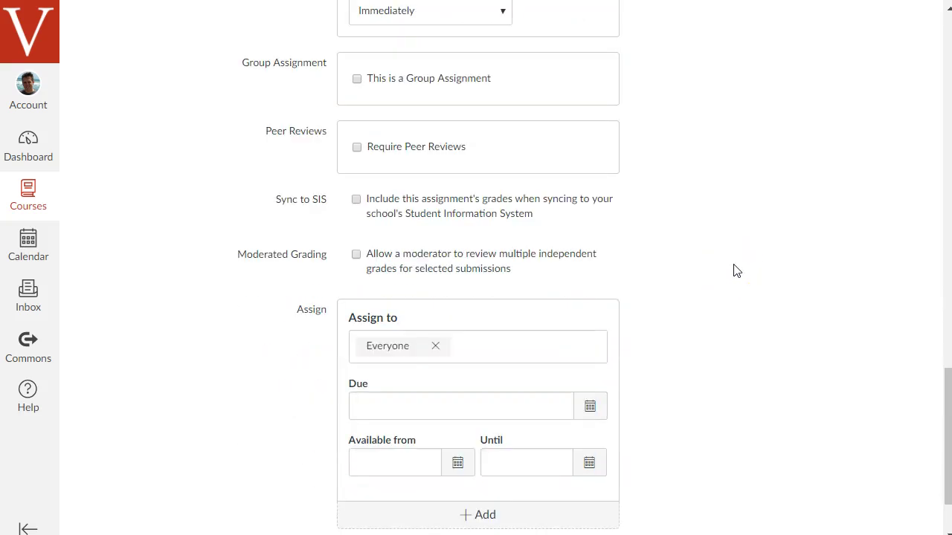
pyautogui.scroll(-1, 736, 270)
pyautogui.click(444, 314)
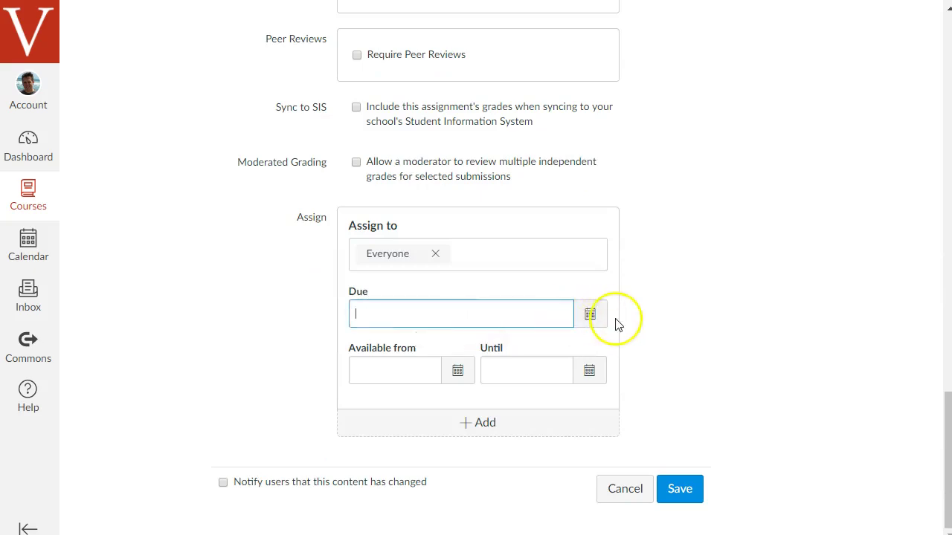
pyautogui.click(593, 314)
pyautogui.click(490, 466)
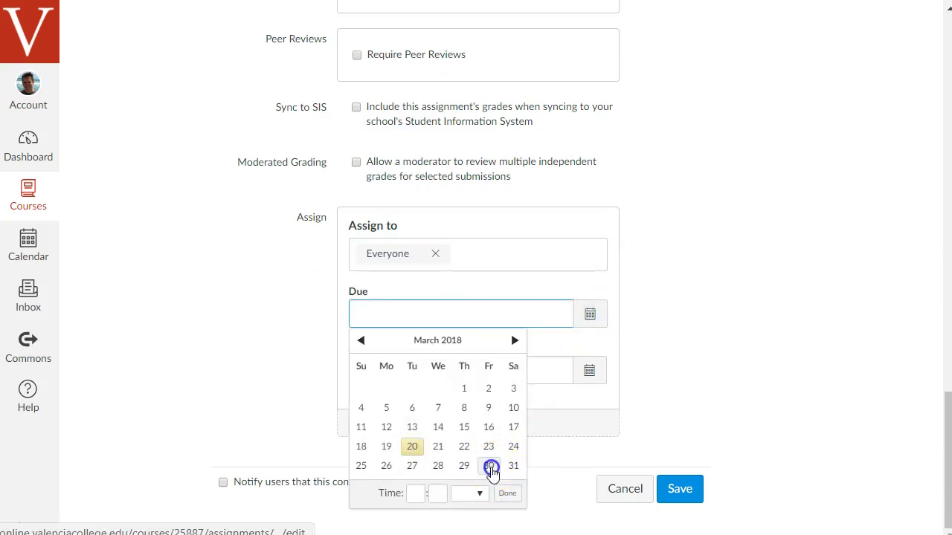
pyautogui.click(627, 374)
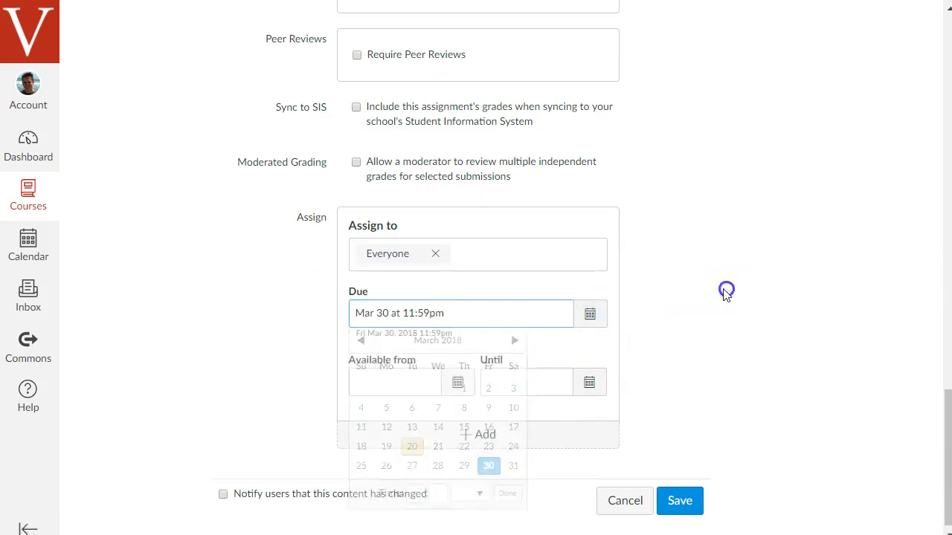
pyautogui.click(679, 502)
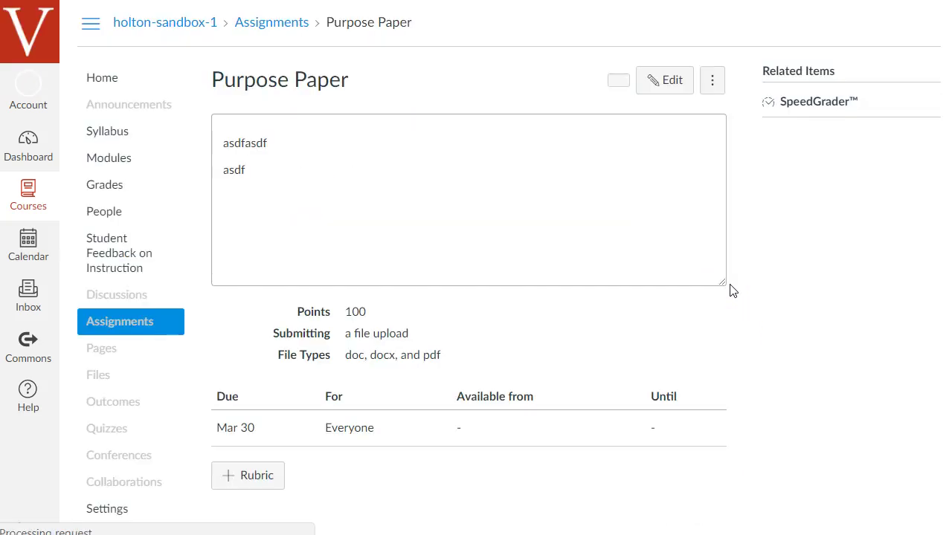
pyautogui.click(729, 208)
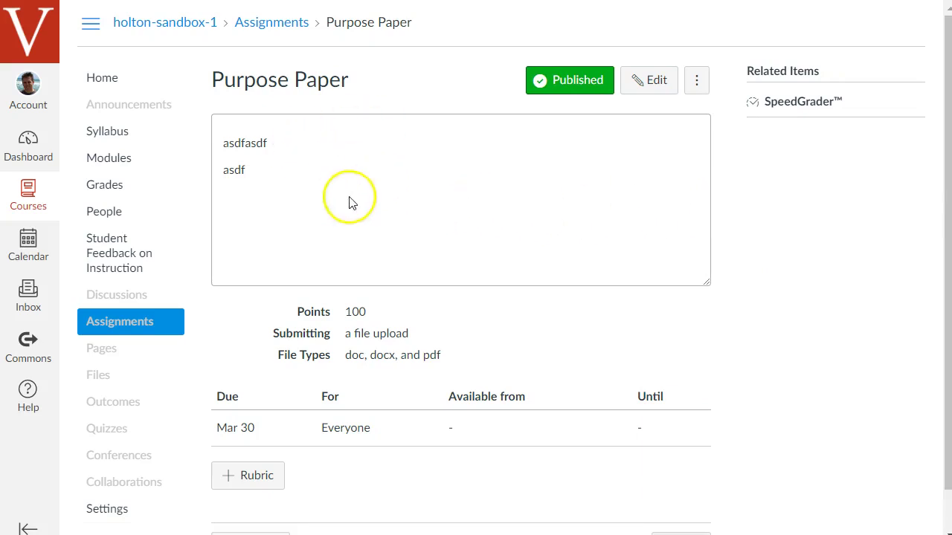
pyautogui.scroll(-1, 453, 227)
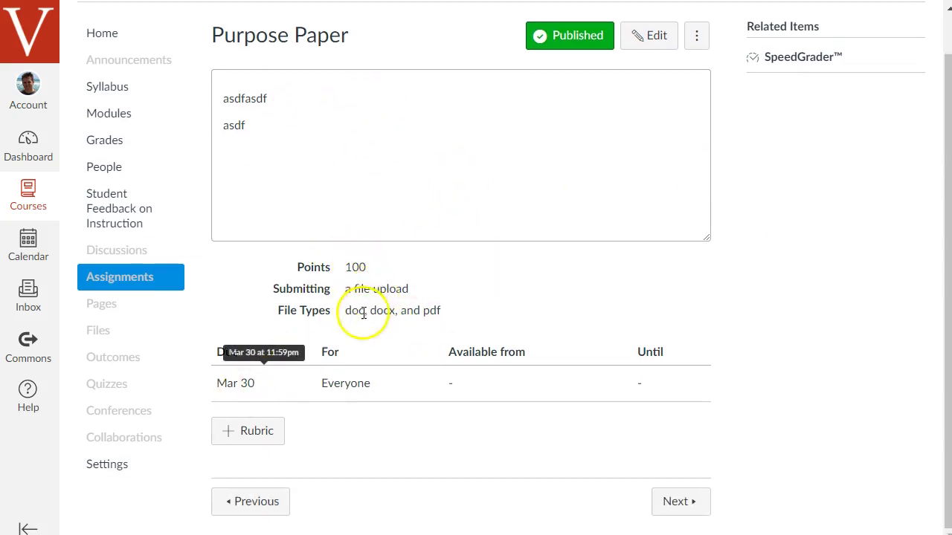
pyautogui.moveTo(350, 288); pyautogui.dragTo(416, 289)
pyautogui.click(525, 287)
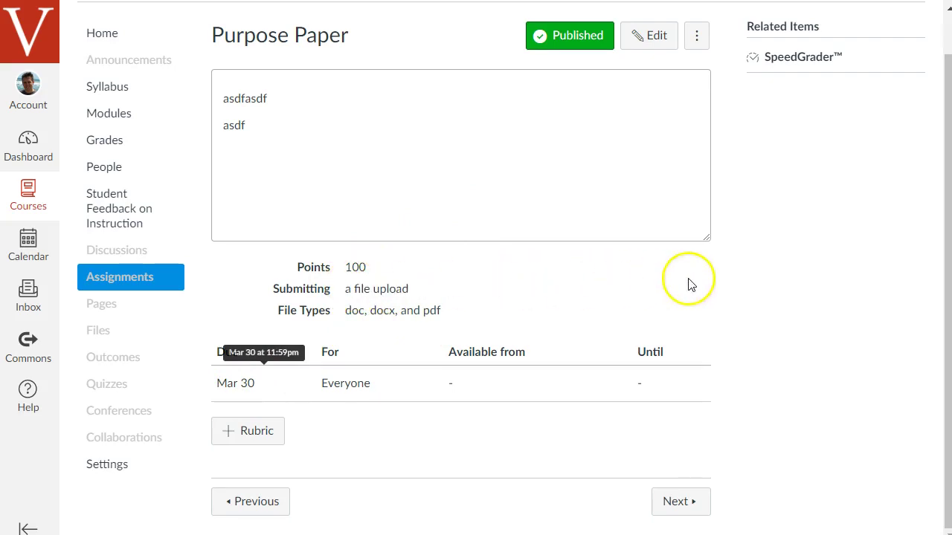
pyautogui.scroll(1, 631, 352)
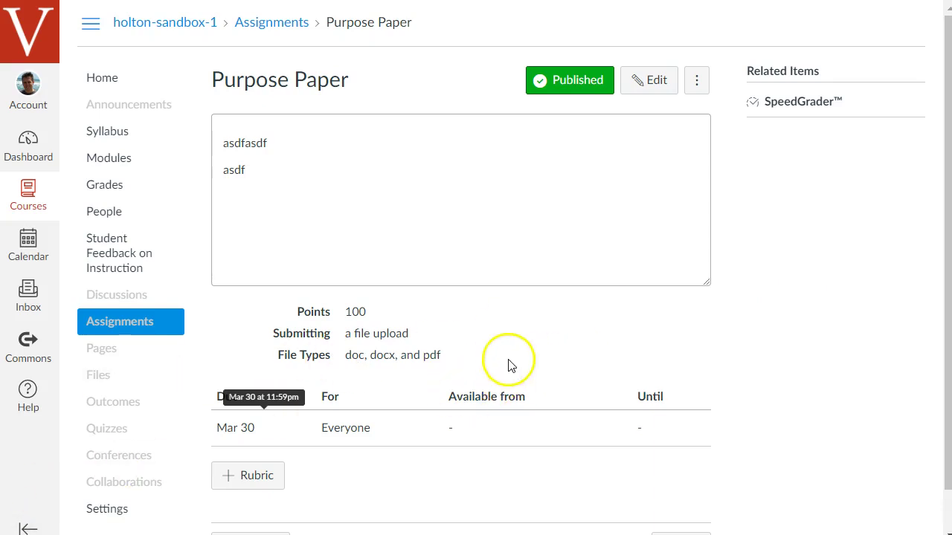
pyautogui.scroll(-1, 509, 364)
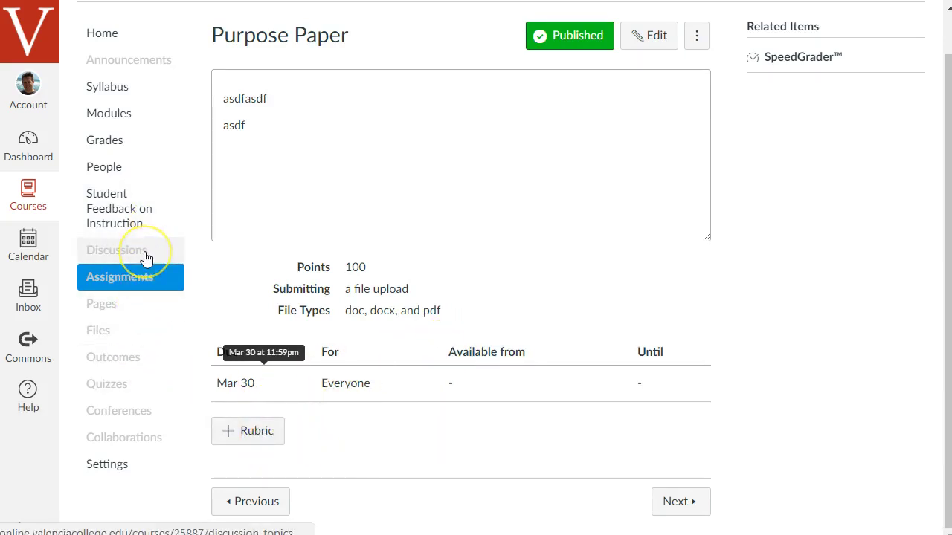
pyautogui.scroll(1, 628, 233)
pyautogui.scroll(-1, 409, 372)
# Start a new rubric for the Purpose Paper assignment and look at the existing rubrics offered for reuse
pyautogui.click(259, 436)
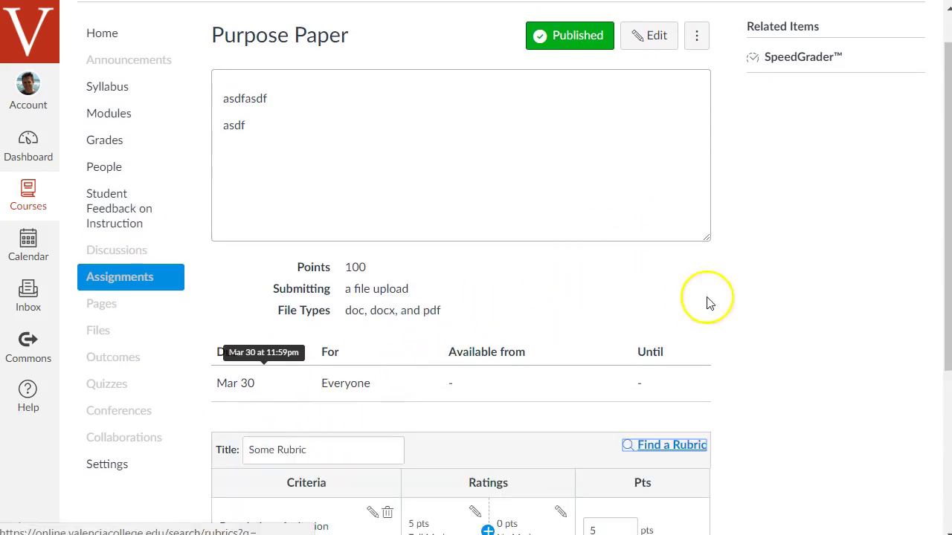
pyautogui.scroll(-4, 860, 265)
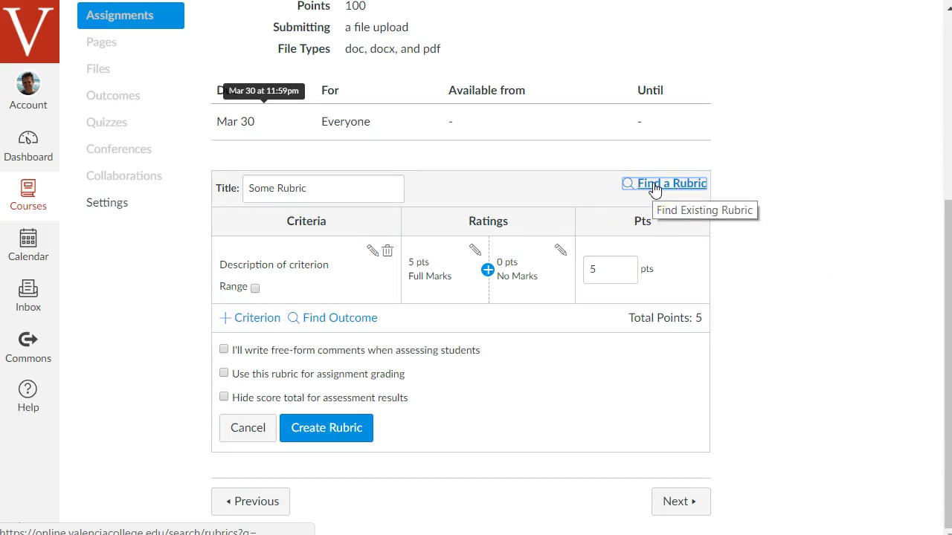
pyautogui.click(654, 189)
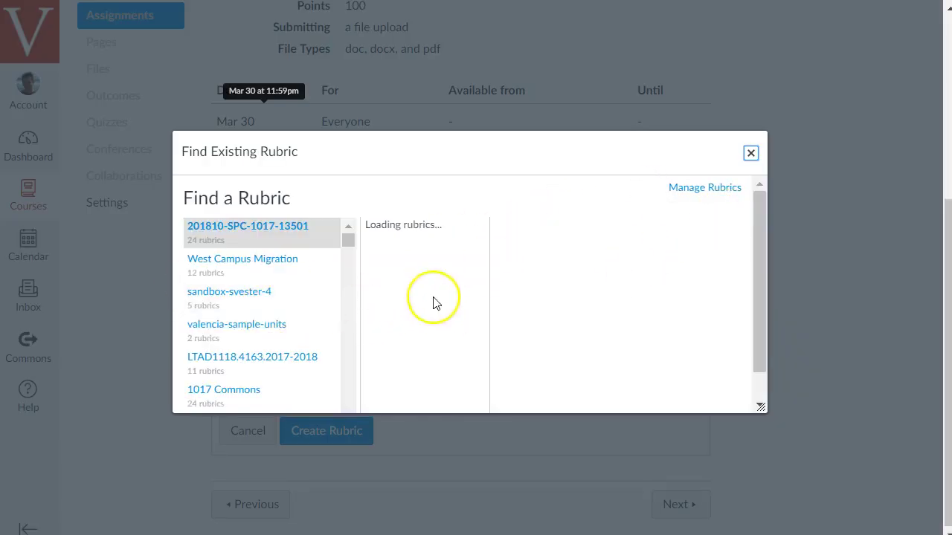
pyautogui.click(751, 154)
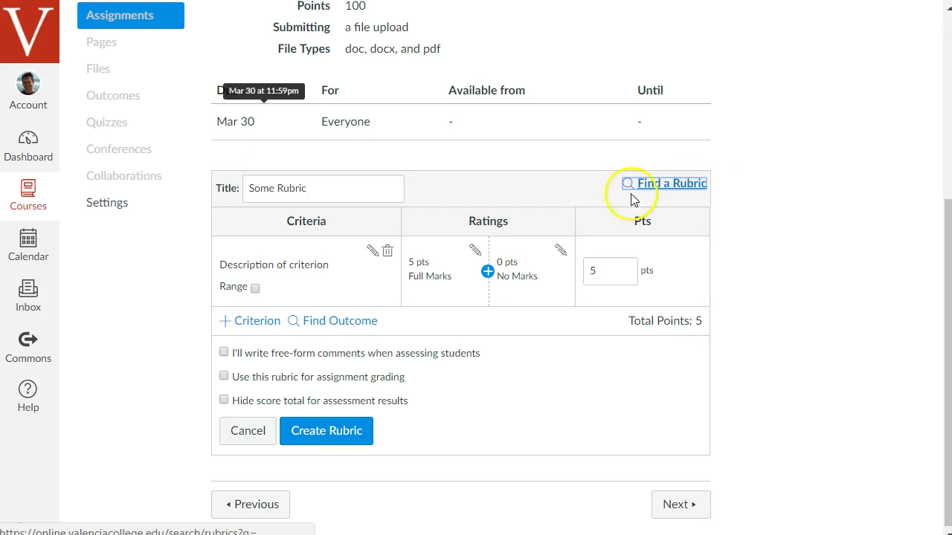
# Title the rubric Purpose Paper Rubric and describe its first criterion as Spelling
pyautogui.moveTo(325, 194); pyautogui.dragTo(193, 185)
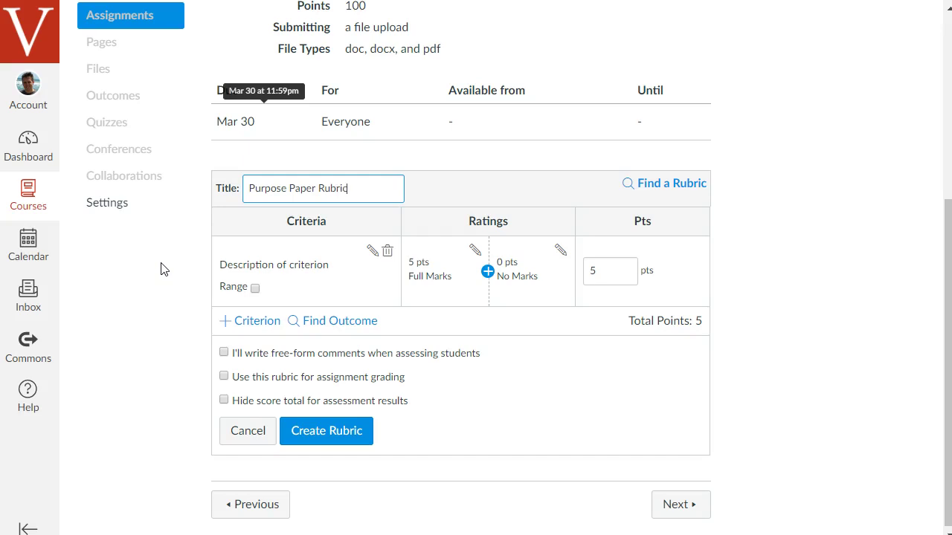
pyautogui.click(744, 185)
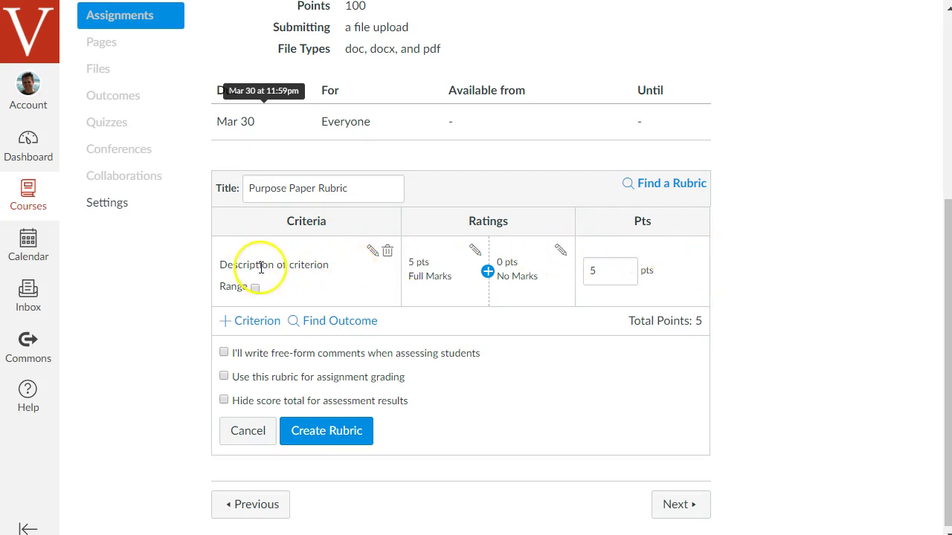
pyautogui.click(375, 257)
pyautogui.tripleClick(351, 215)
pyautogui.write('q')
pyautogui.press('BackSpace')
pyautogui.write('Spelling')
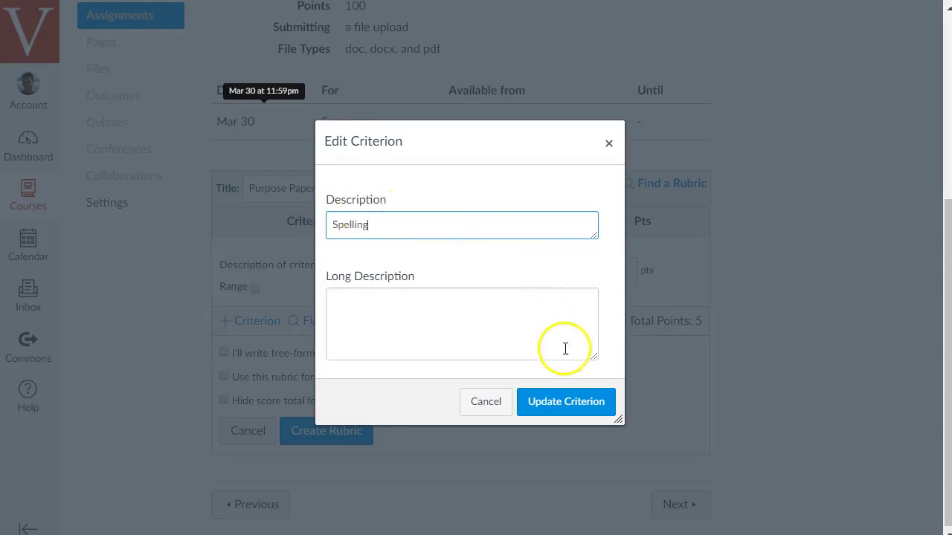
pyautogui.click(546, 408)
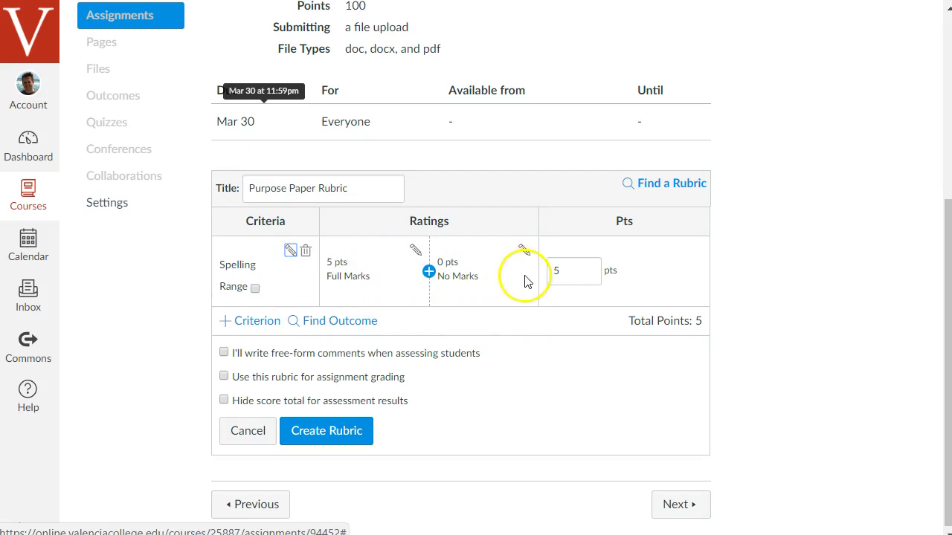
# Set the Spelling criterion's maximum to 50 points
pyautogui.doubleClick(568, 266)
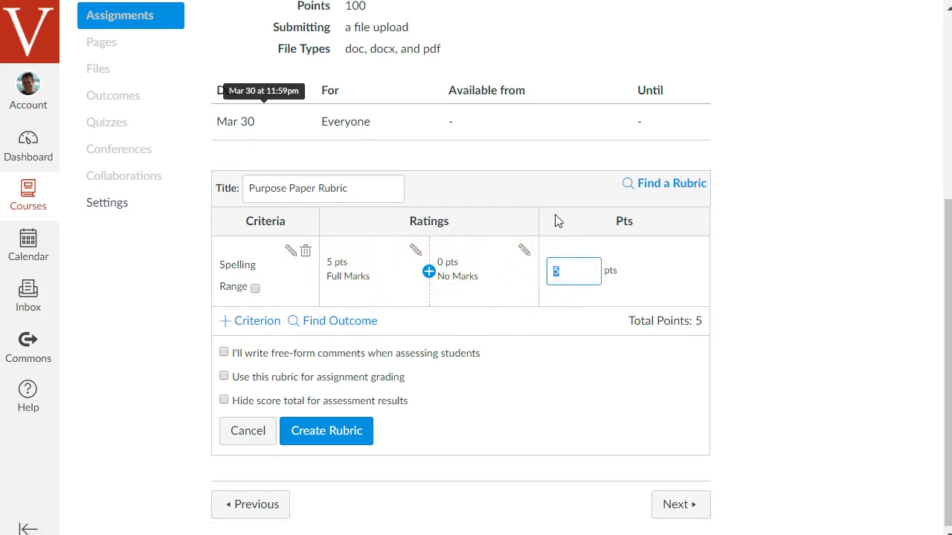
pyautogui.write('50')
pyautogui.click(828, 249)
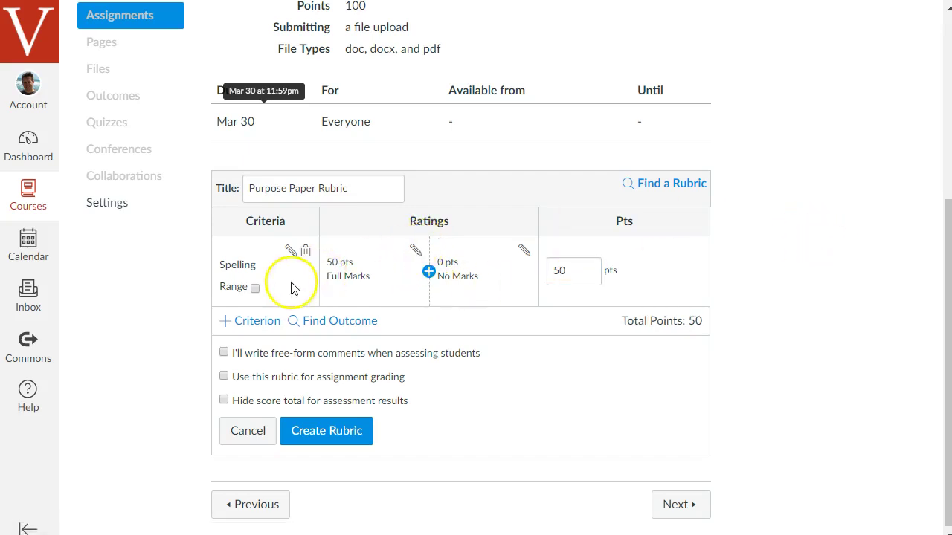
# Retitle the Spelling criterion's full-marks rating as No Spelling Errors
pyautogui.click(416, 250)
pyautogui.tripleClick(401, 274)
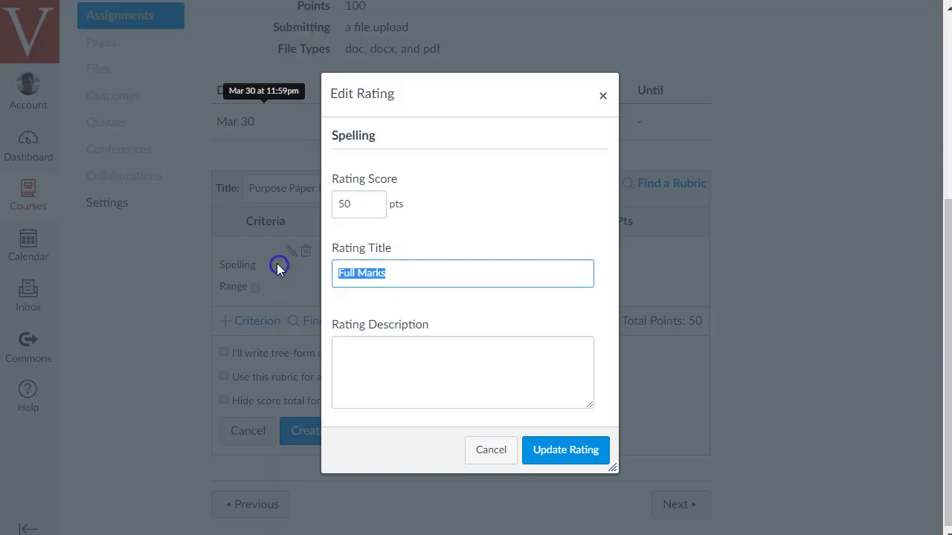
pyautogui.write('No Spell')
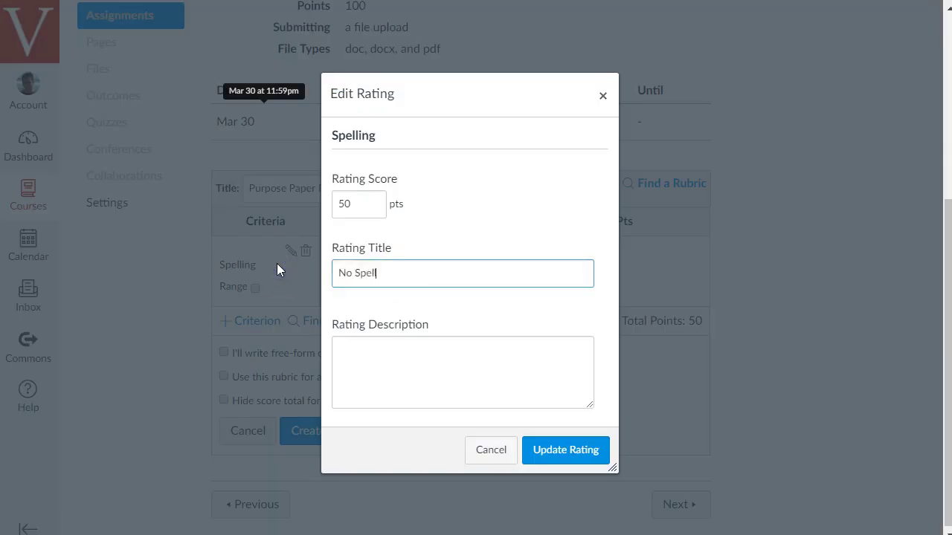
pyautogui.write('ing Errors')
pyautogui.click(547, 451)
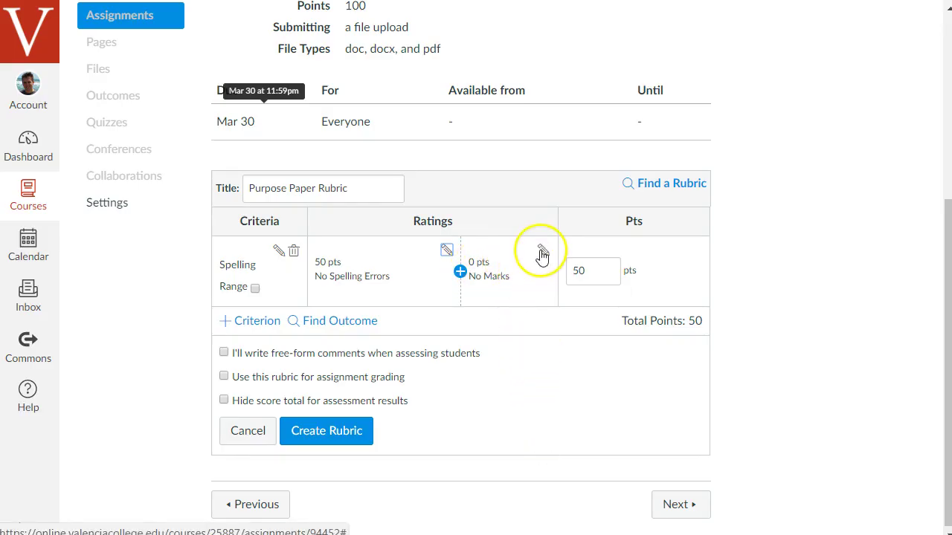
# Retitle the Spelling criterion's zero-point rating as 5 or more spelling errors
pyautogui.click(543, 255)
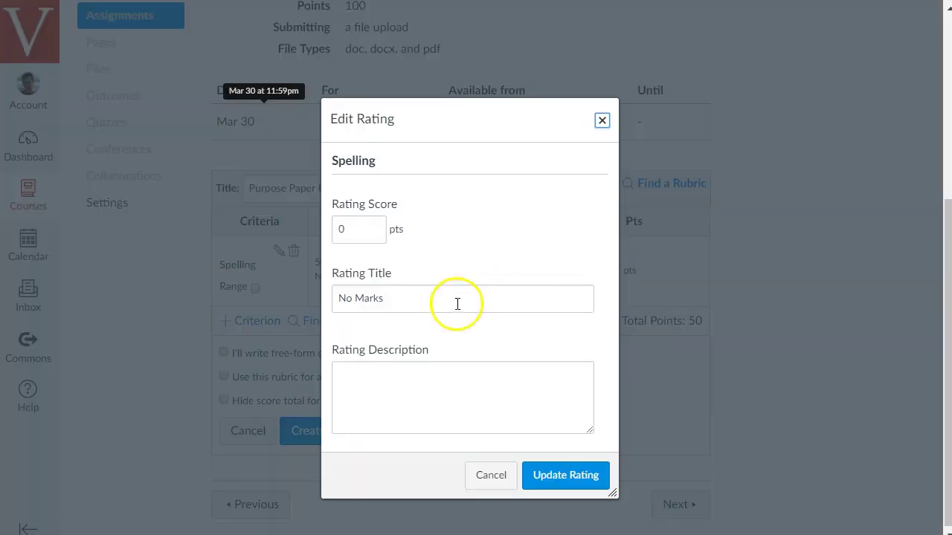
pyautogui.moveTo(454, 301); pyautogui.dragTo(279, 290)
pyautogui.write('5')
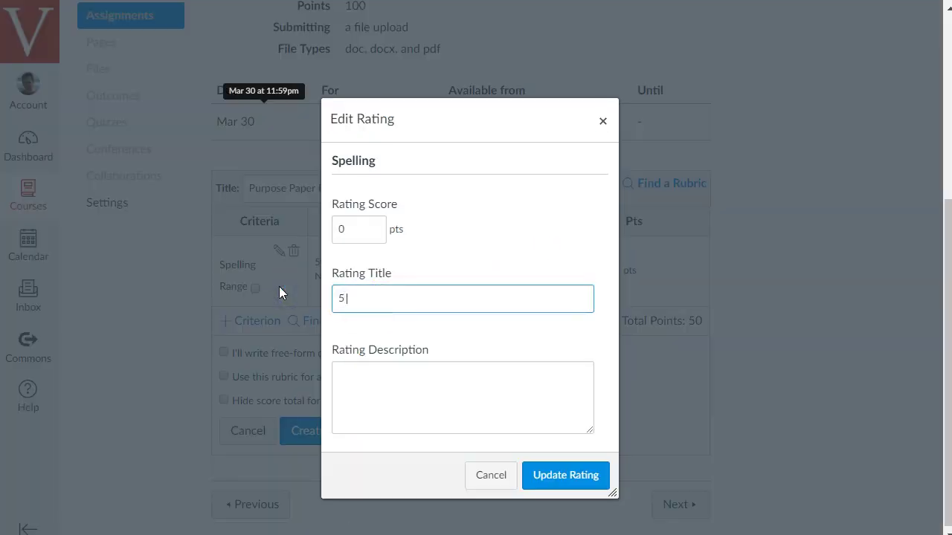
pyautogui.write(' or more spelling er')
pyautogui.click(565, 475)
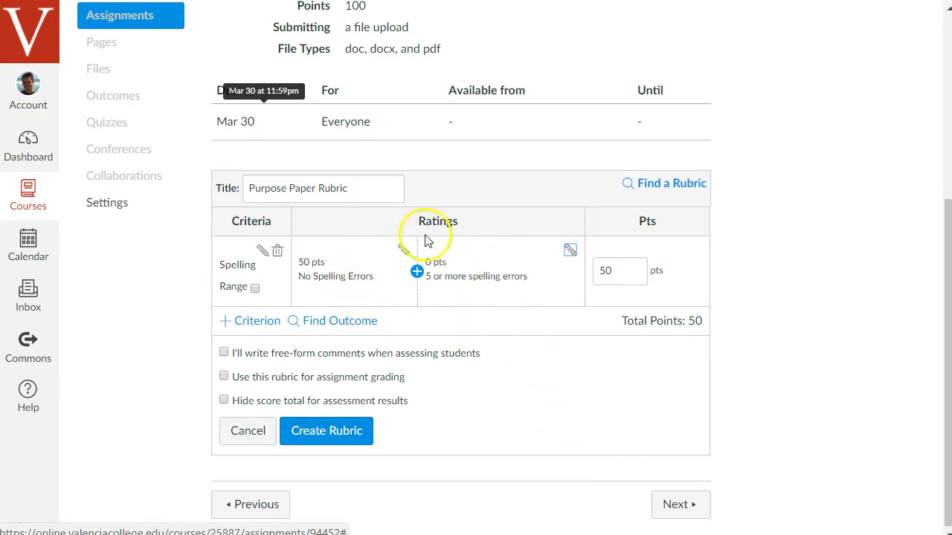
# Insert a 25-point rating titled 1-5 spelling errors between the two Spelling ratings
pyautogui.click(417, 273)
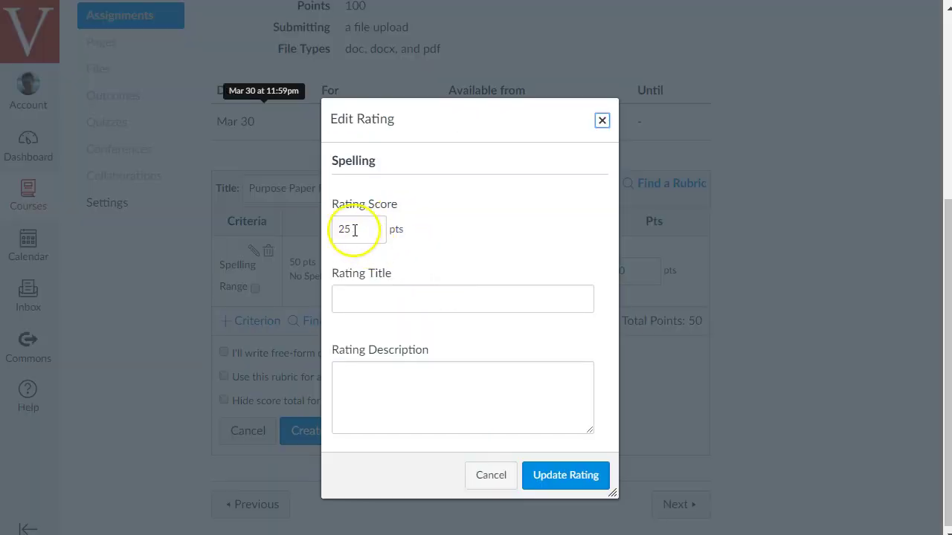
pyautogui.click(408, 301)
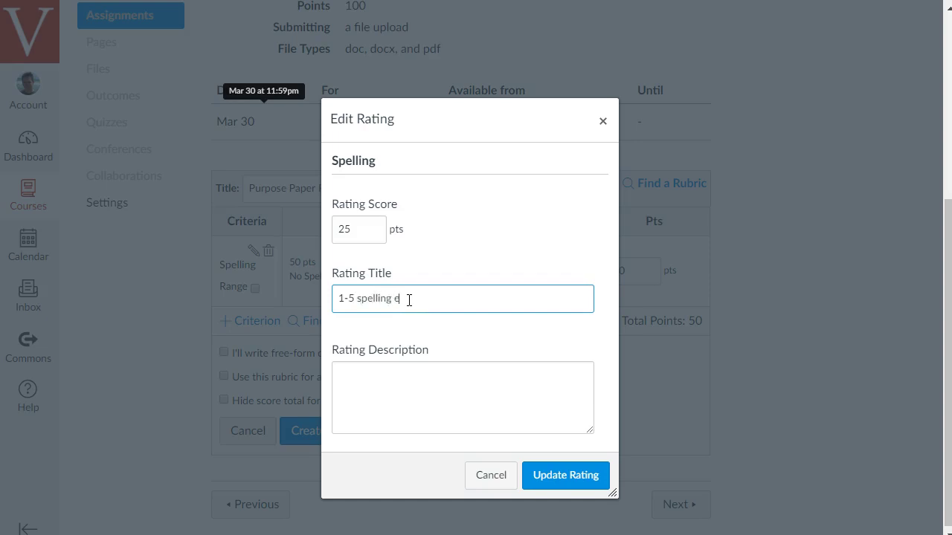
pyautogui.click(550, 479)
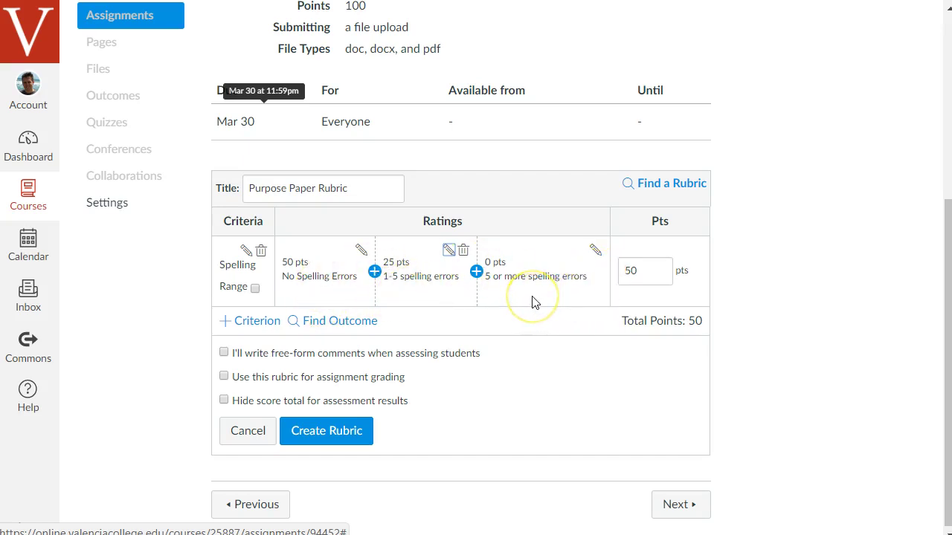
# Duplicate the Spelling criterion and describe the copy as Grammar
pyautogui.click(255, 321)
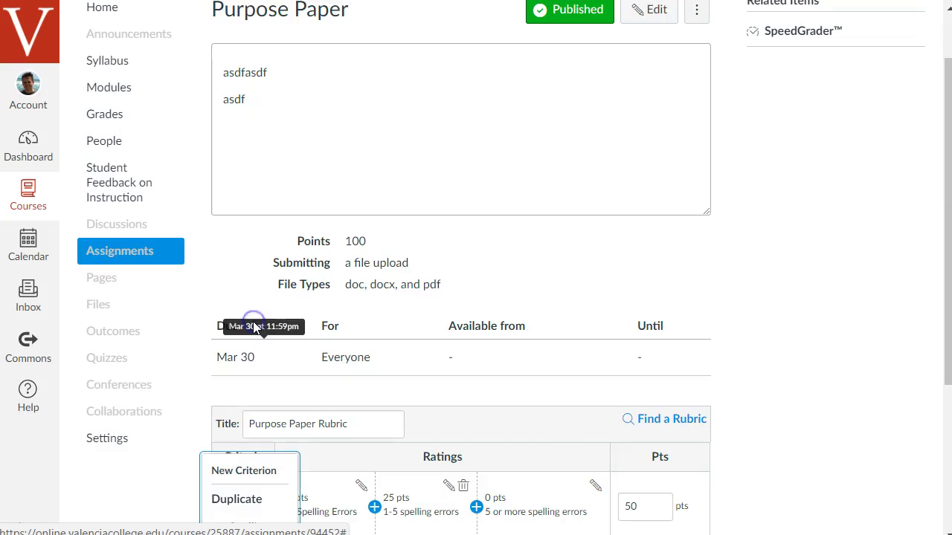
pyautogui.scroll(-3, 710, 291)
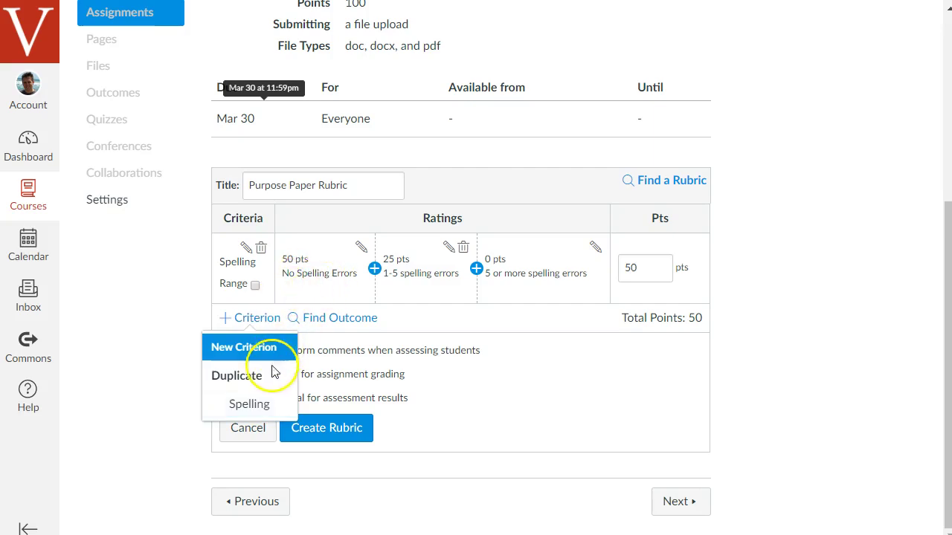
pyautogui.click(263, 405)
pyautogui.doubleClick(391, 245)
pyautogui.write('Grammar')
pyautogui.click(542, 430)
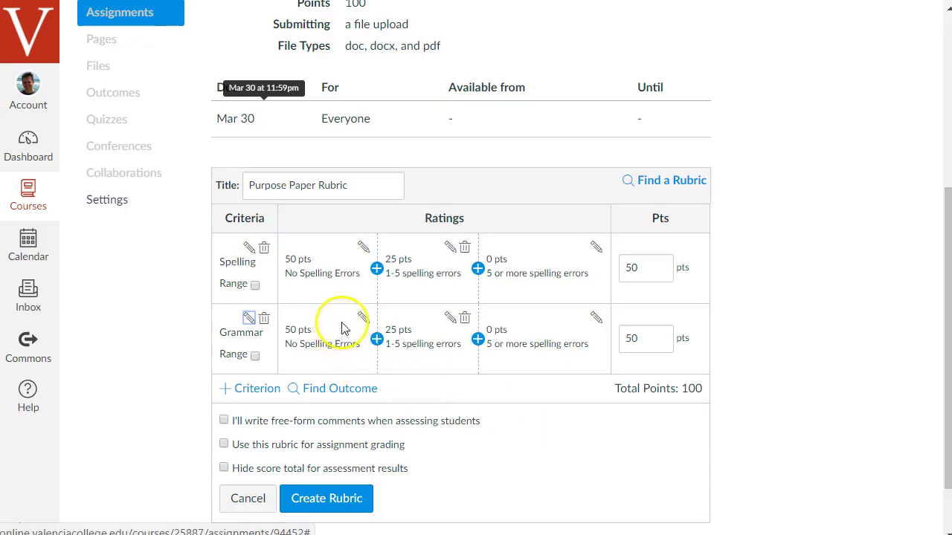
# Retitle the Grammar criterion's 50-point rating as No Grammatical Errors and its 25-point rating as 1-5 grammatical errors
pyautogui.click(364, 319)
pyautogui.doubleClick(370, 298)
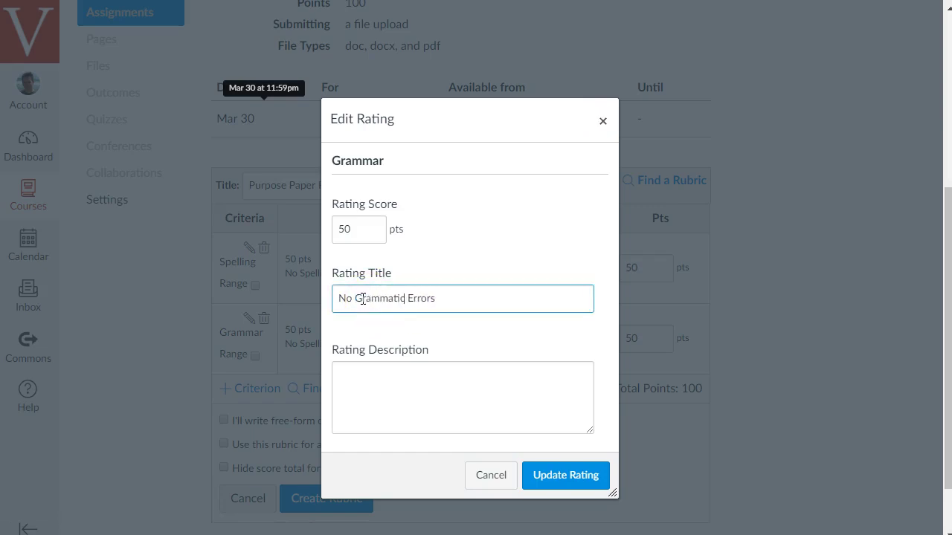
pyautogui.click(565, 475)
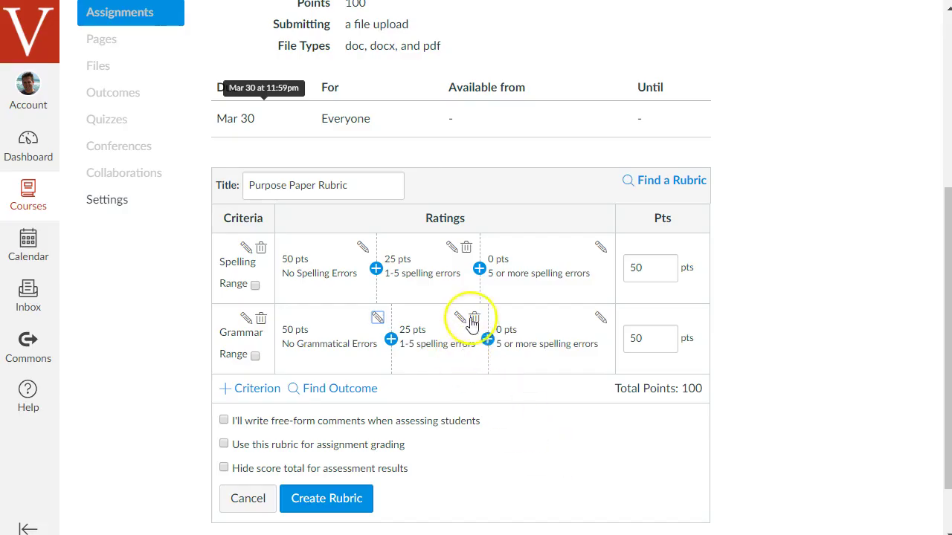
pyautogui.click(470, 376)
pyautogui.doubleClick(381, 300)
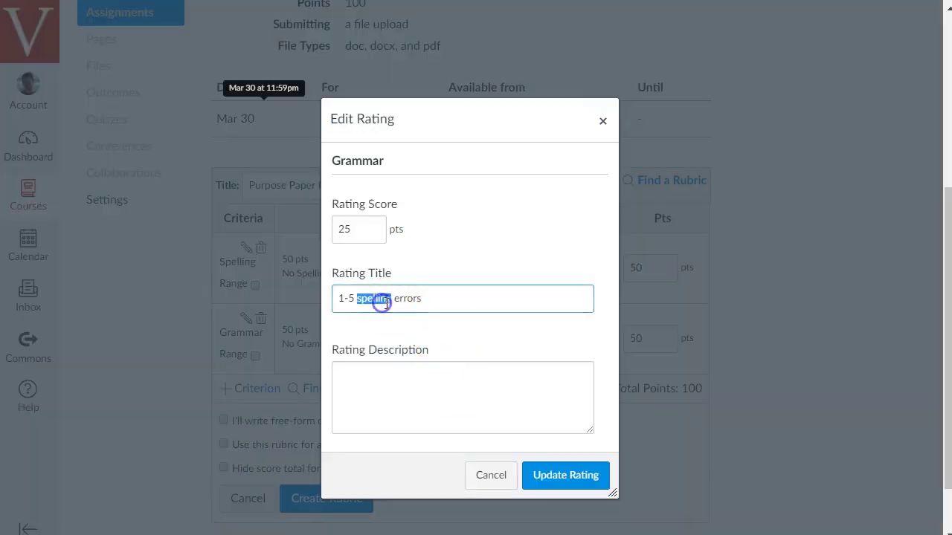
pyautogui.write('grammatical')
pyautogui.click(570, 475)
# Retitle the Grammar criterion's zero-point rating as 5 or more grammatical errors
pyautogui.click(605, 318)
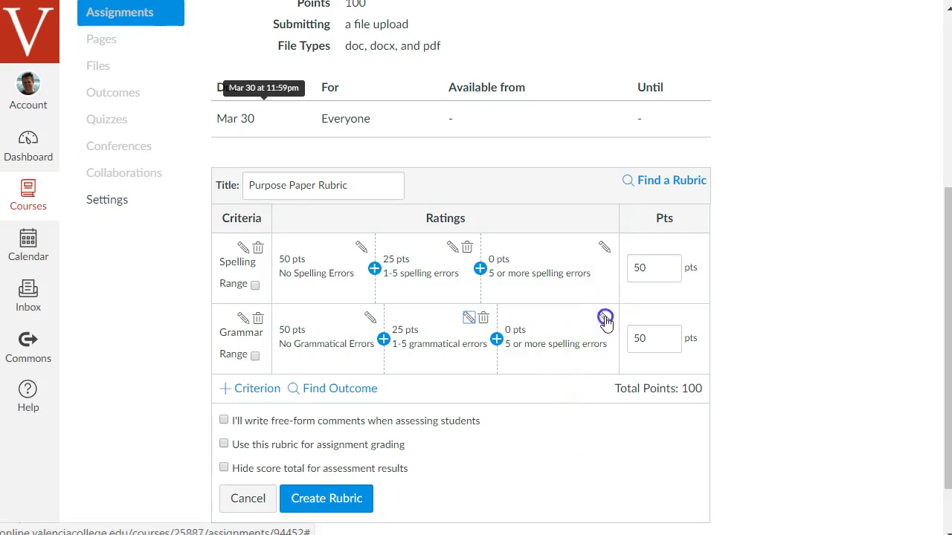
pyautogui.doubleClick(400, 297)
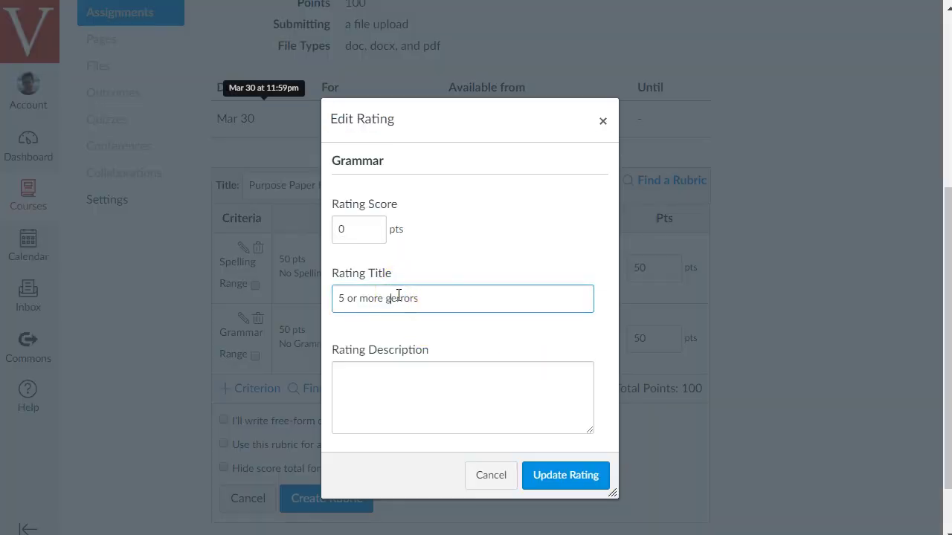
pyautogui.write('grammatical')
pyautogui.click(546, 475)
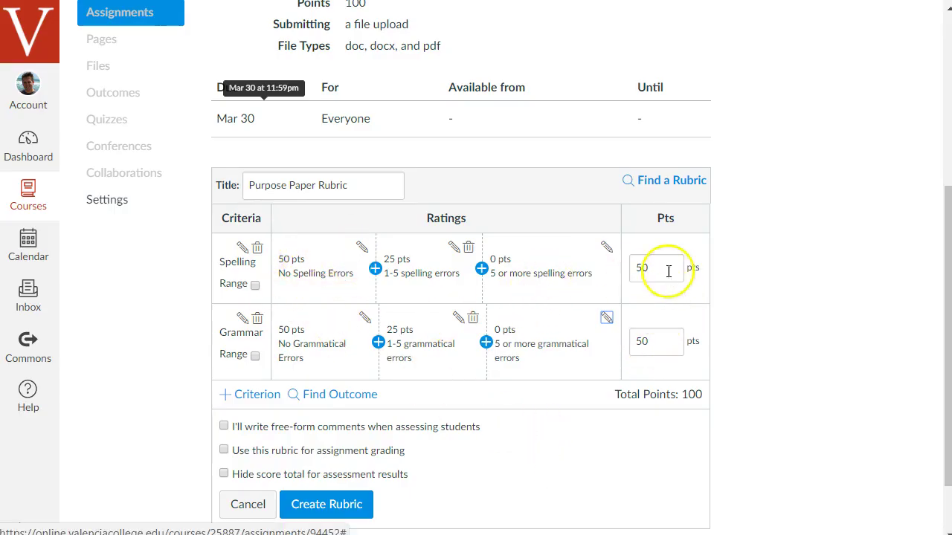
# Set the maximum points of both the Spelling and the Grammar criterion to 25
pyautogui.scroll(1, 773, 301)
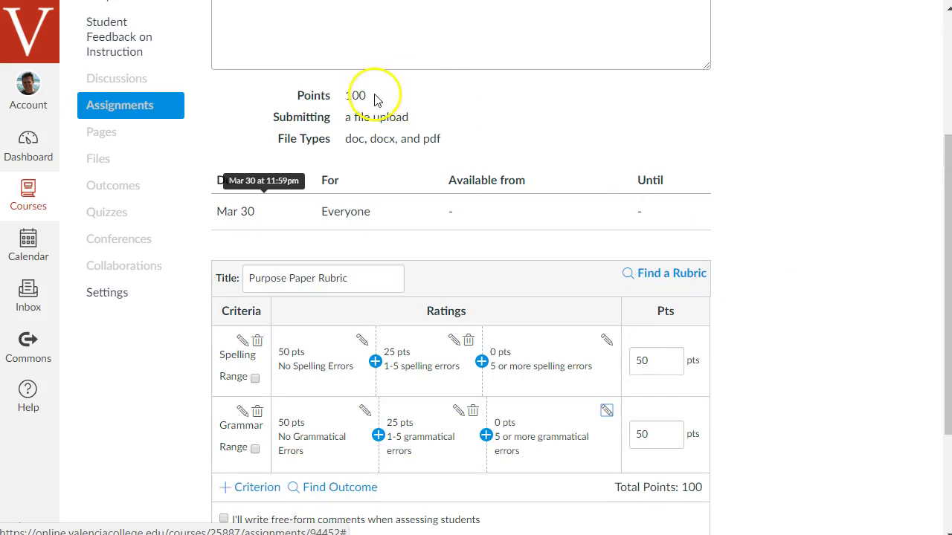
pyautogui.doubleClick(664, 360)
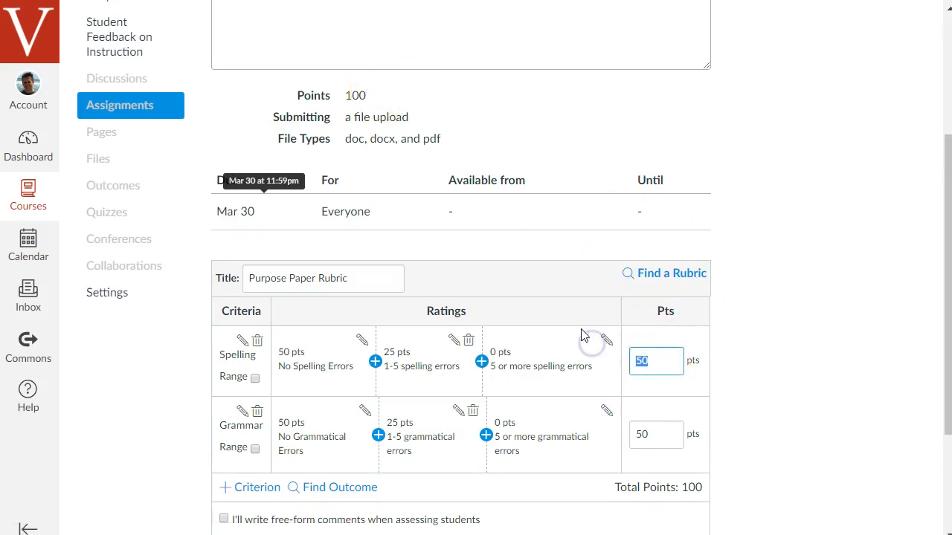
pyautogui.click(660, 438)
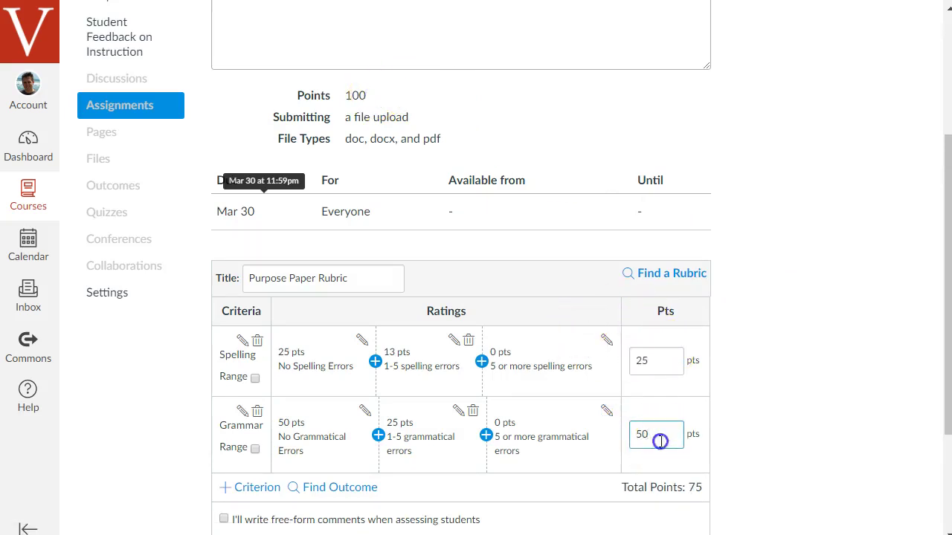
pyautogui.write('25')
pyautogui.click(849, 370)
pyautogui.scroll(-2, 847, 366)
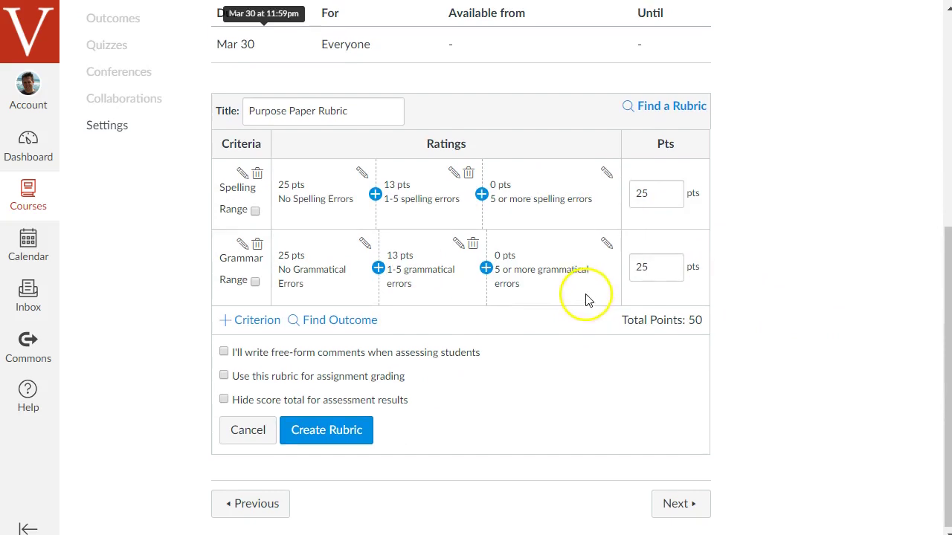
# Create the Purpose Paper Rubric for use in assignment grading and change the assignment's points to match it
pyautogui.scroll(2, 584, 298)
pyautogui.scroll(-2, 472, 163)
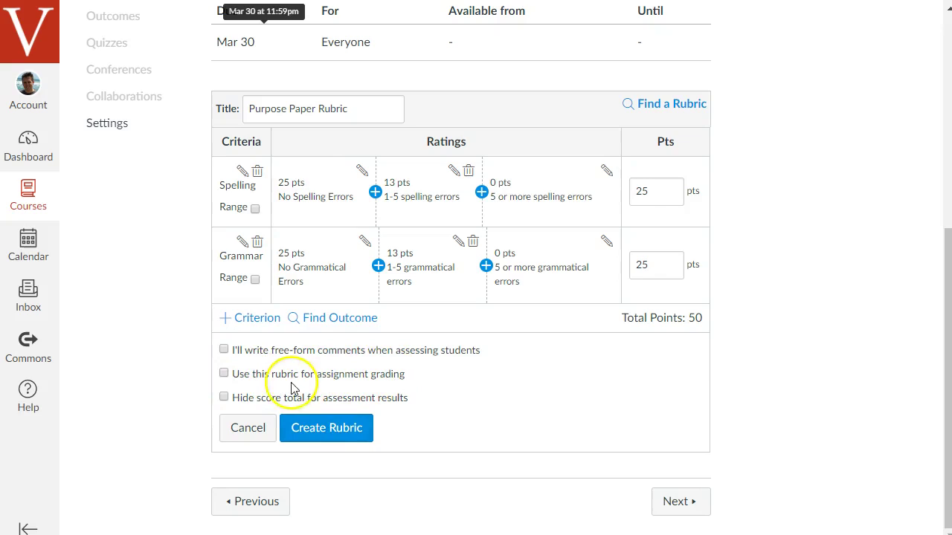
pyautogui.click(224, 374)
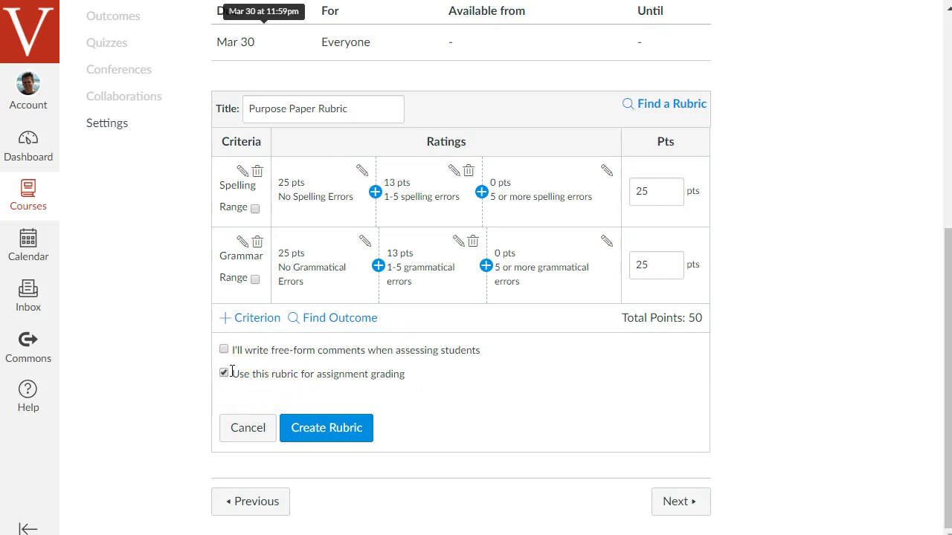
pyautogui.click(334, 430)
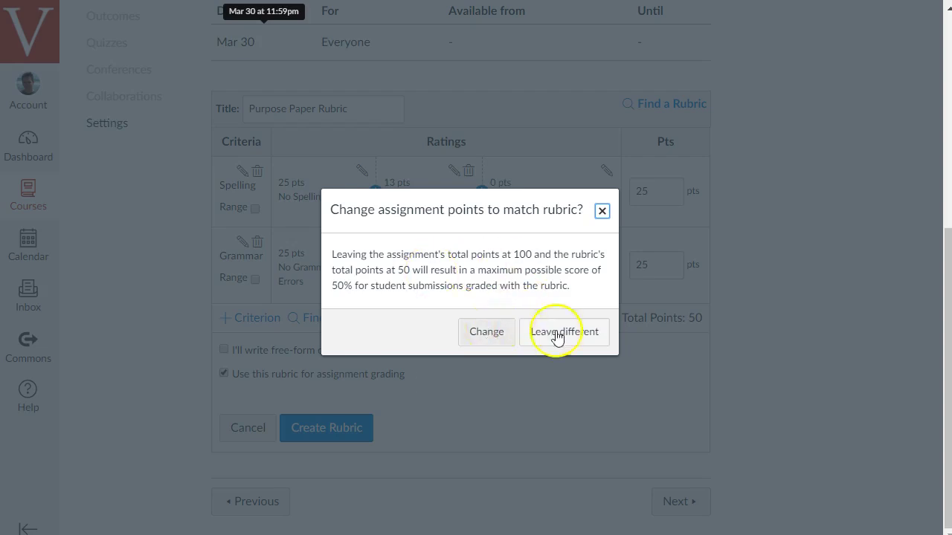
pyautogui.click(487, 332)
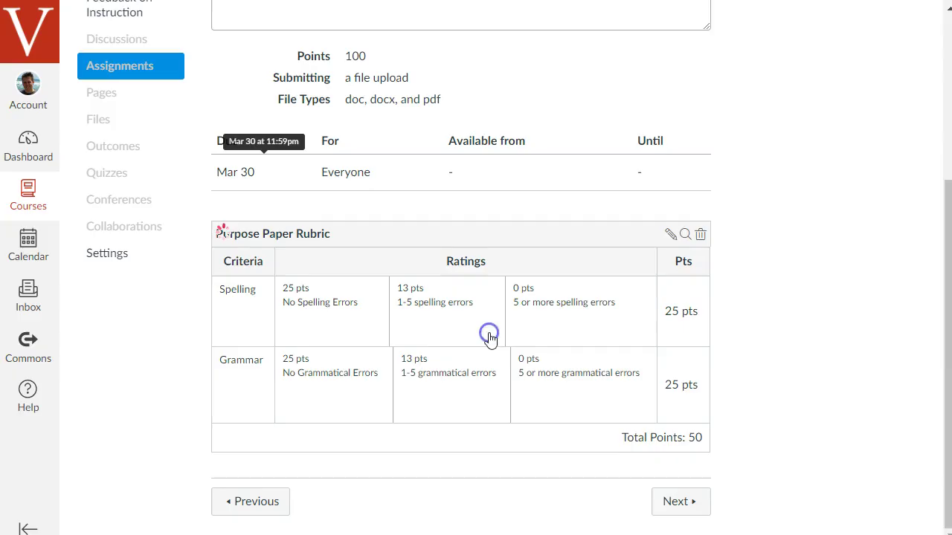
pyautogui.scroll(5, 478, 295)
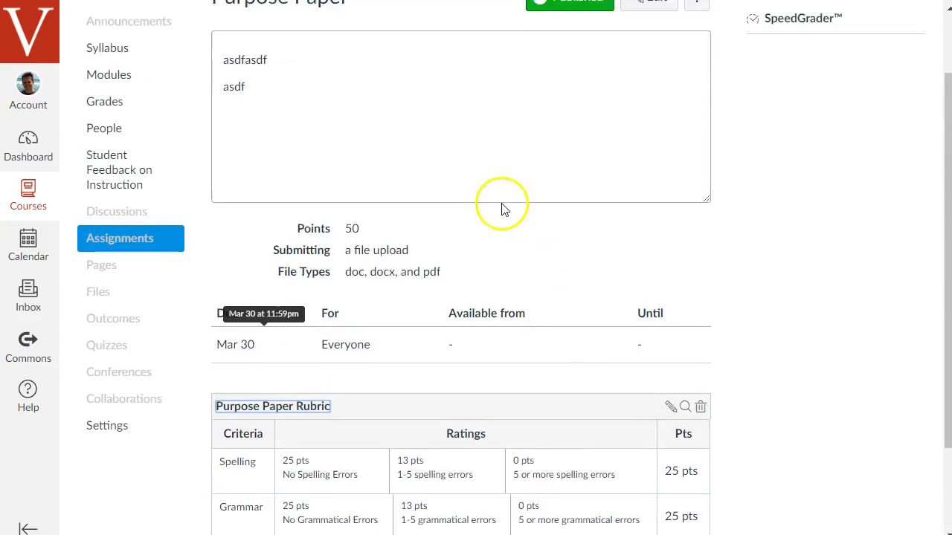
pyautogui.scroll(-3, 644, 307)
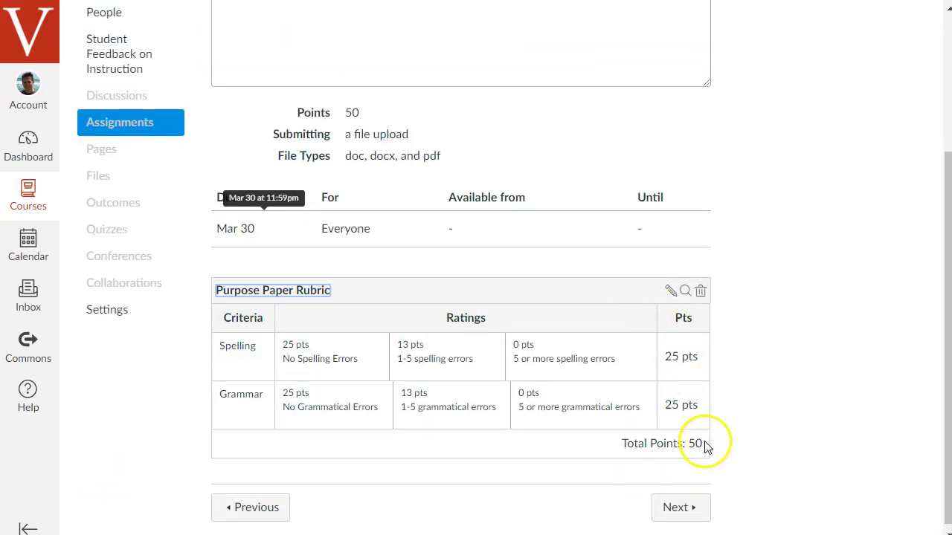
pyautogui.scroll(3, 762, 386)
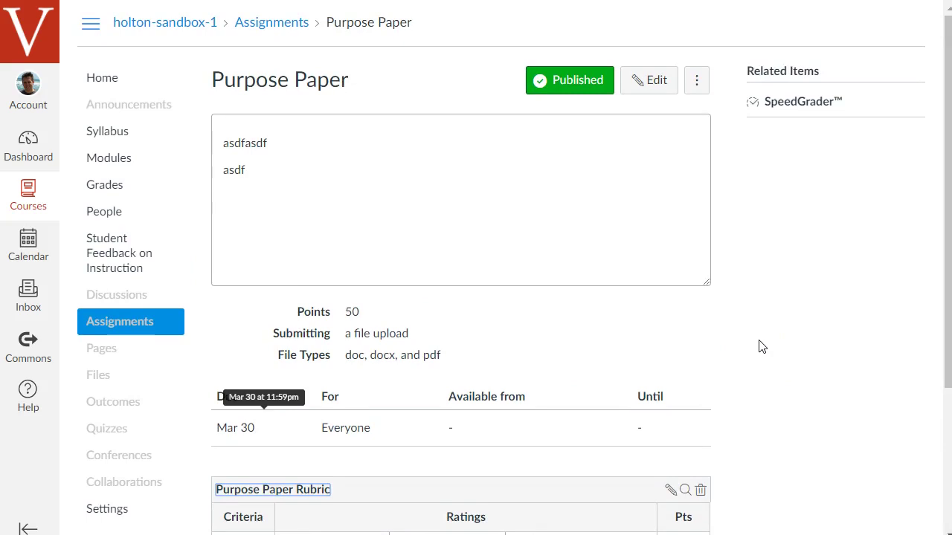
# Switch to Student View from the course home page and open Week 1's Purpose Paper assignment through the course modules
pyautogui.click(117, 88)
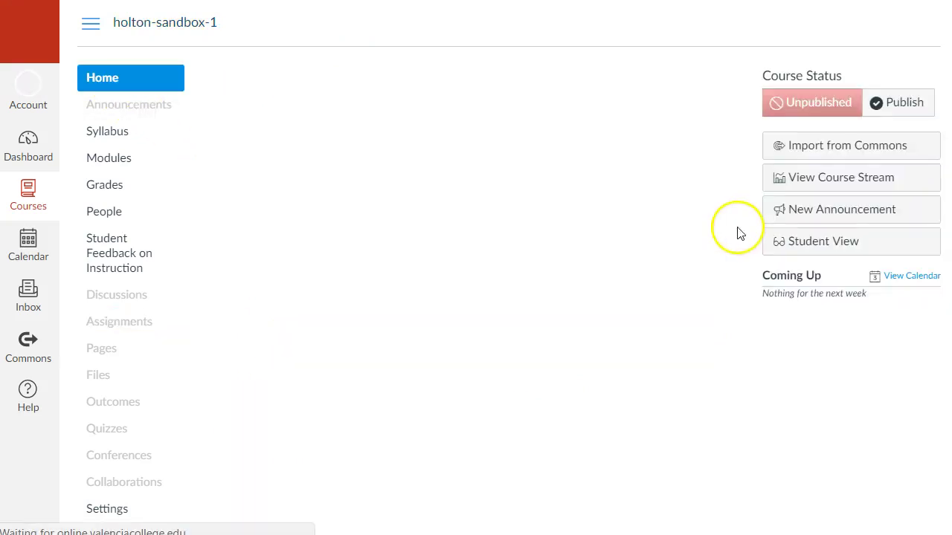
pyautogui.click(821, 277)
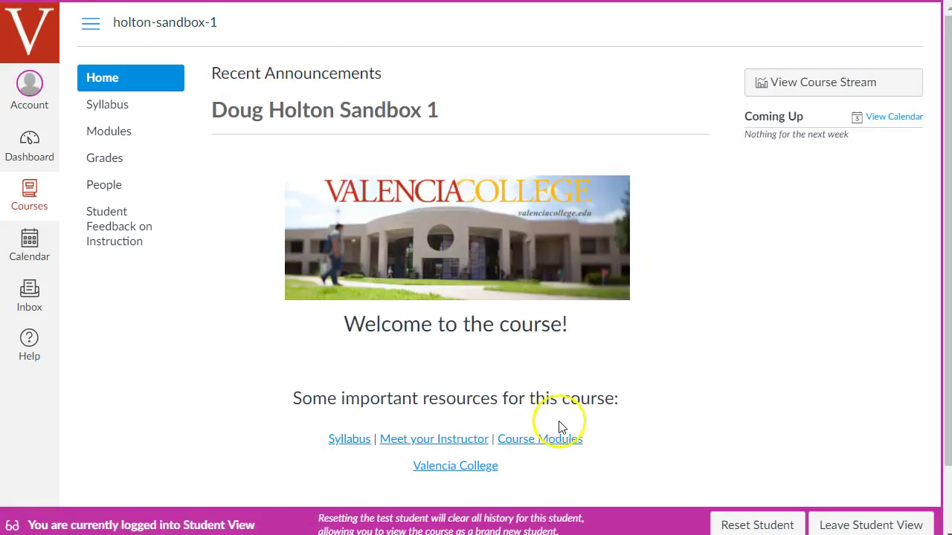
pyautogui.click(542, 439)
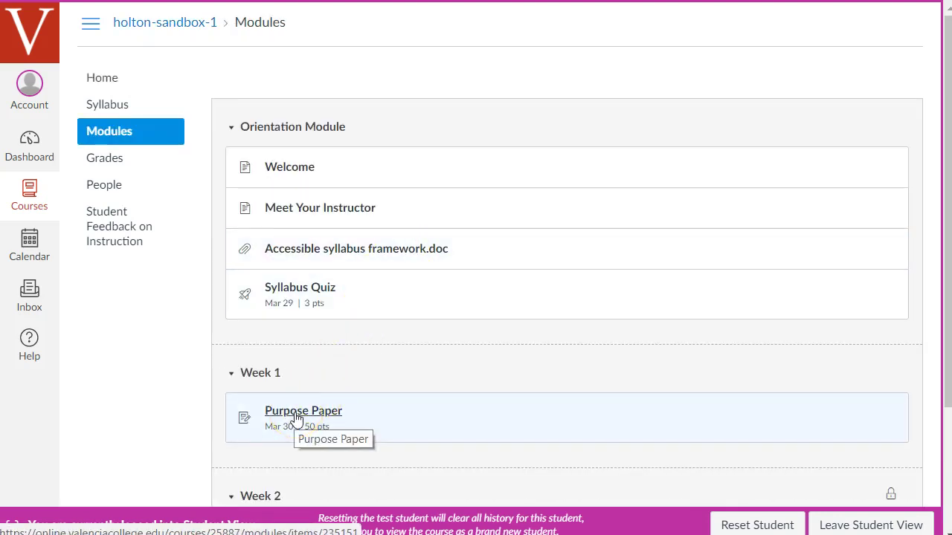
pyautogui.click(296, 414)
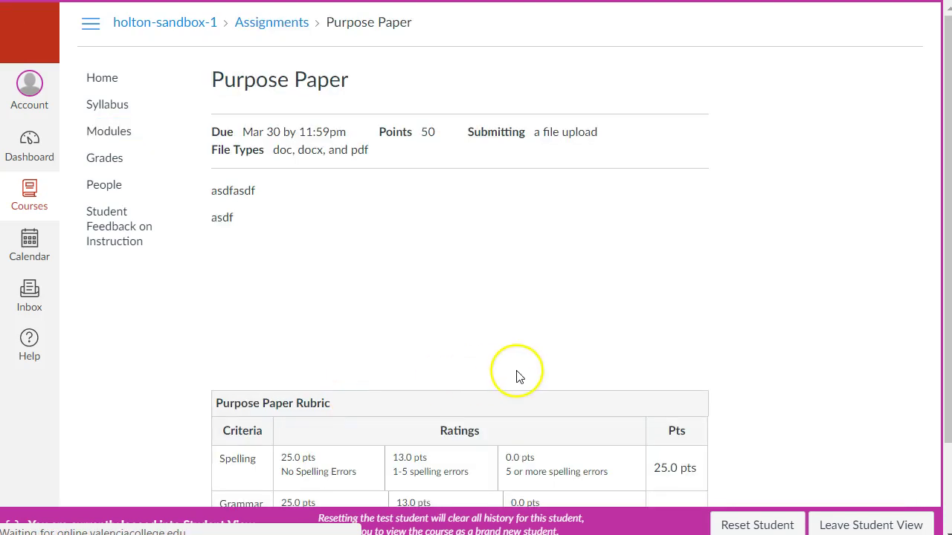
pyautogui.scroll(-3, 790, 211)
pyautogui.scroll(3, 790, 211)
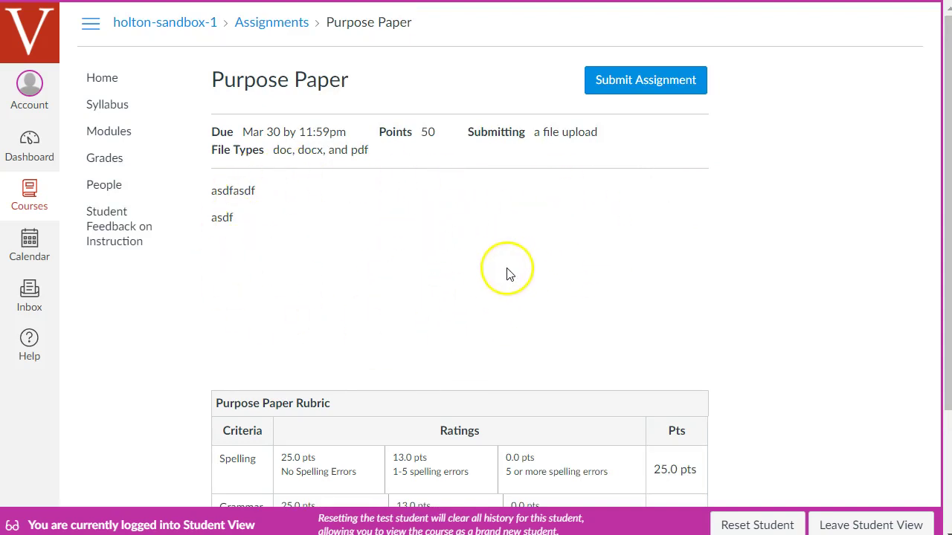
pyautogui.click(274, 216)
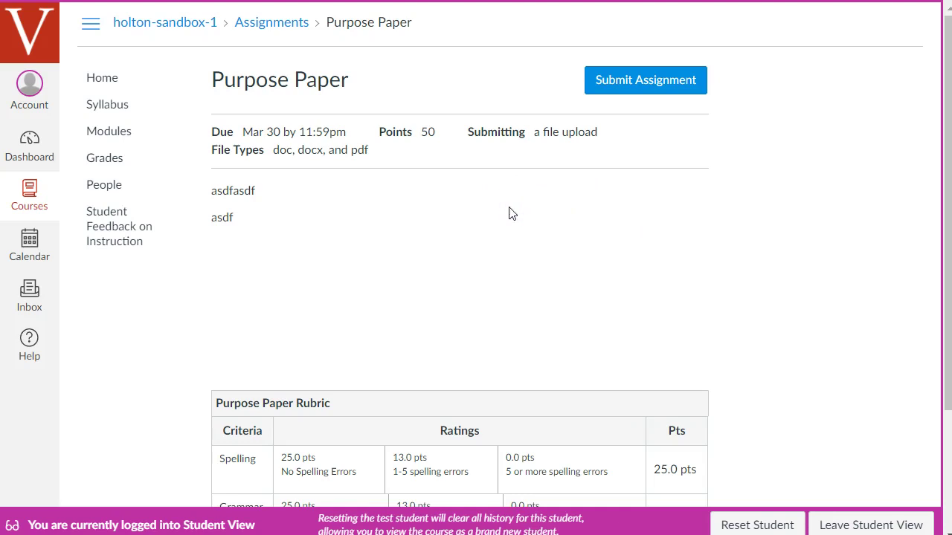
pyautogui.scroll(-3, 533, 216)
pyautogui.scroll(3, 654, 252)
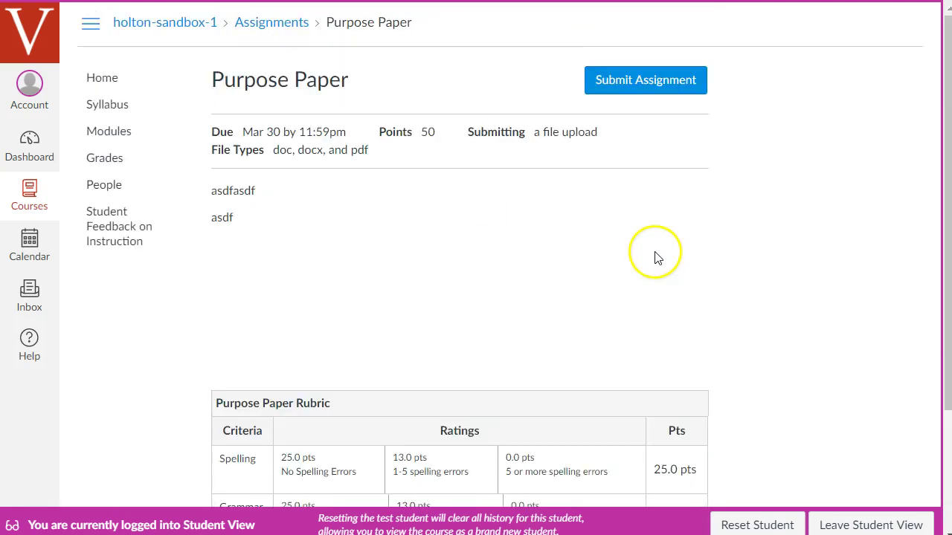
# Start a Purpose Paper submission and attach Accessible syllabus framework.doc from the Documents folder
pyautogui.click(645, 80)
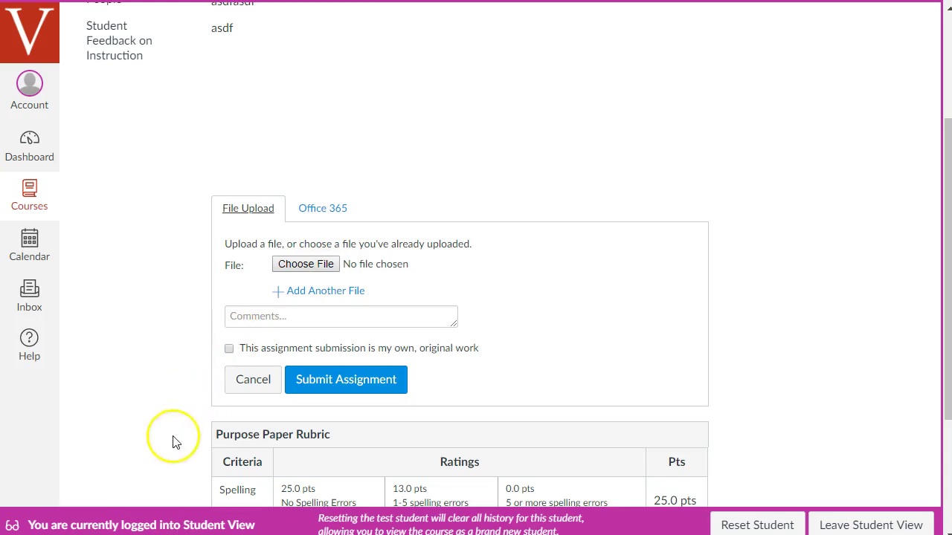
pyautogui.click(307, 266)
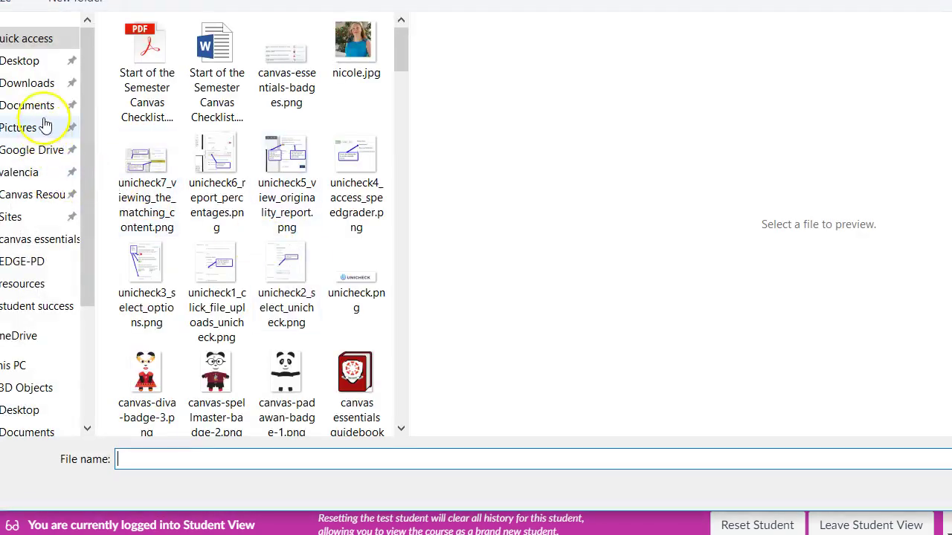
pyautogui.click(43, 108)
pyautogui.click(268, 135)
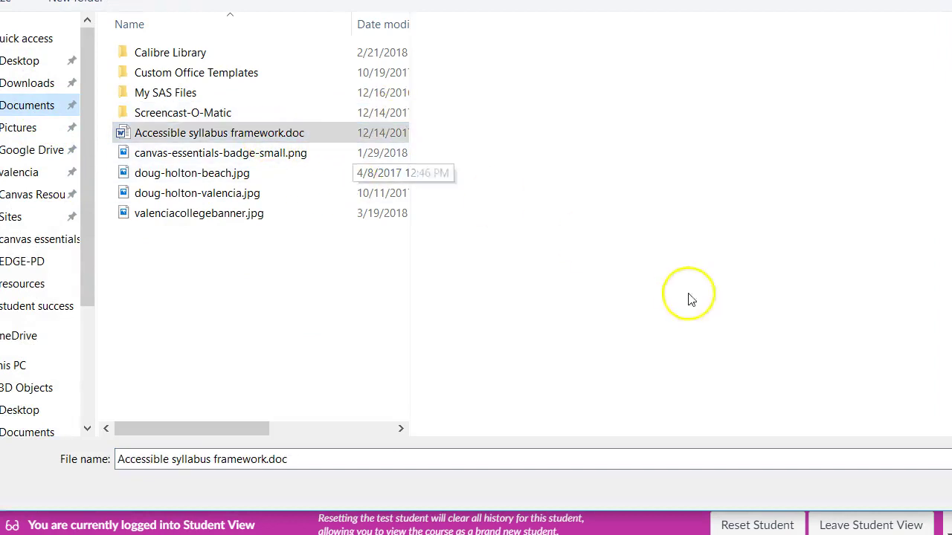
pyautogui.press('Return')
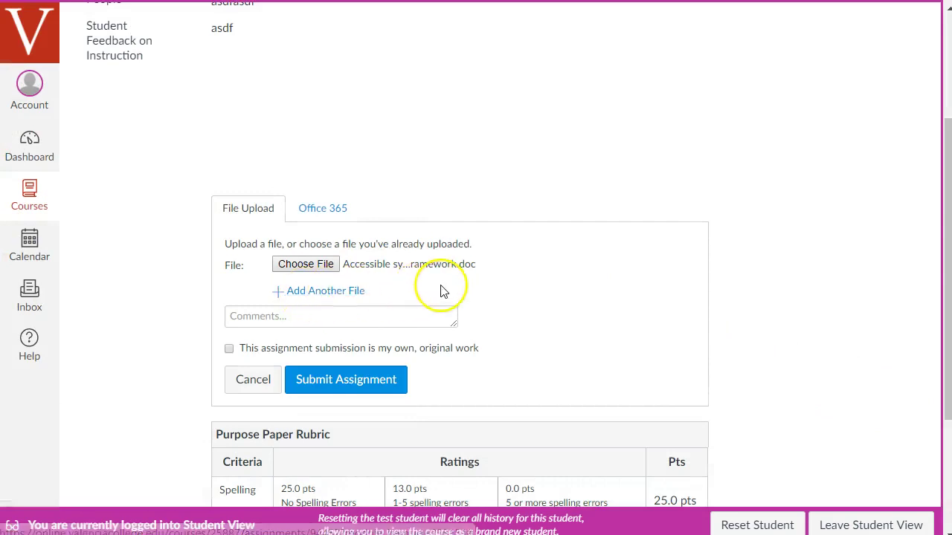
# Declare the submission as own, original work and submit the assignment without a comment
pyautogui.click(391, 314)
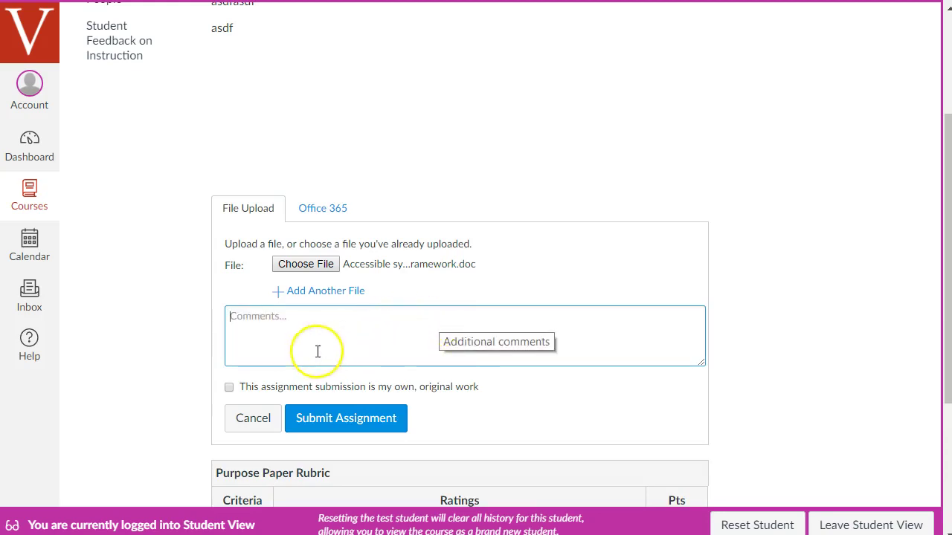
pyautogui.scroll(-1, 164, 290)
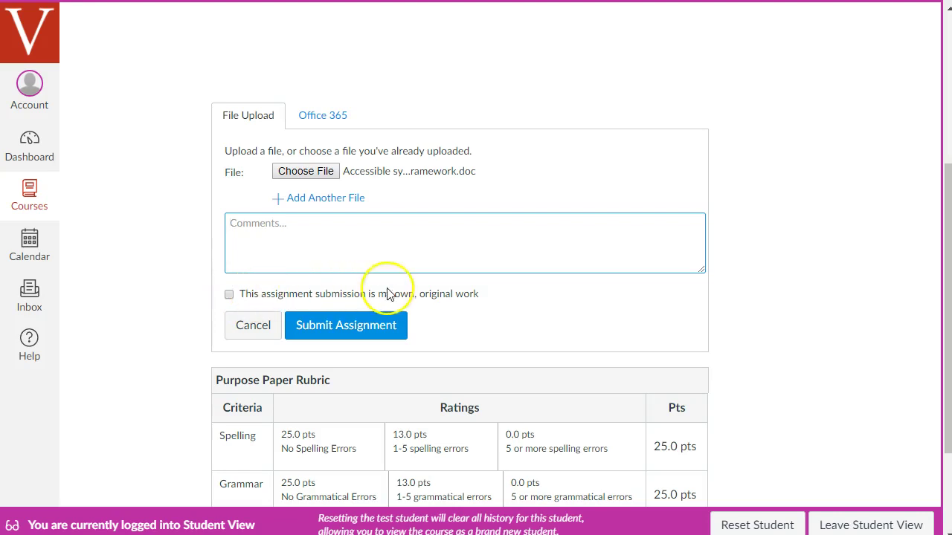
pyautogui.click(234, 295)
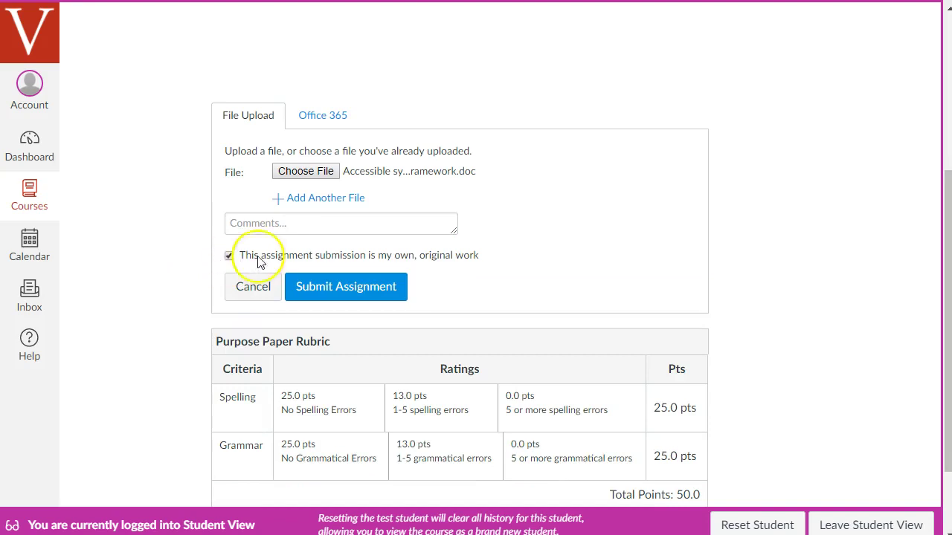
pyautogui.click(346, 292)
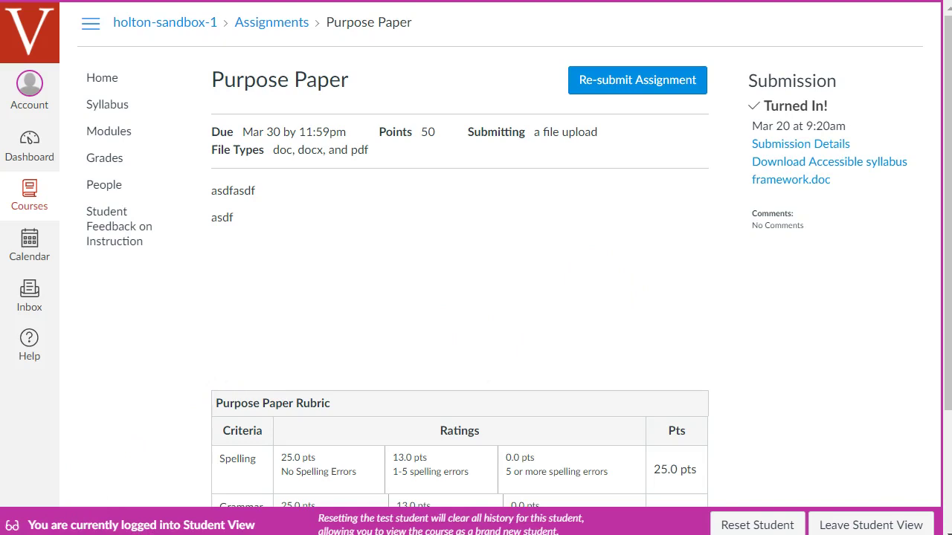
# Leave Student View and open the test student's Purpose Paper submission in SpeedGrader
pyautogui.click(868, 522)
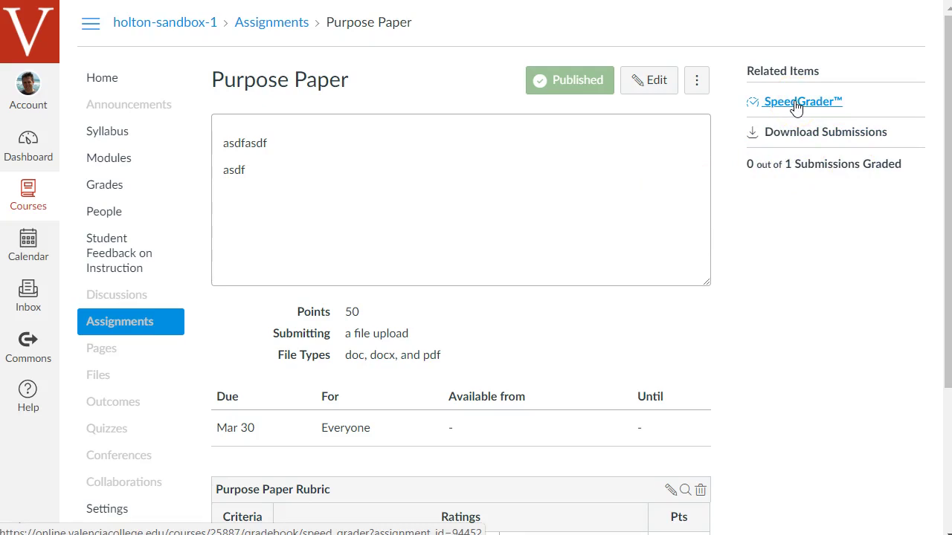
pyautogui.click(334, 53)
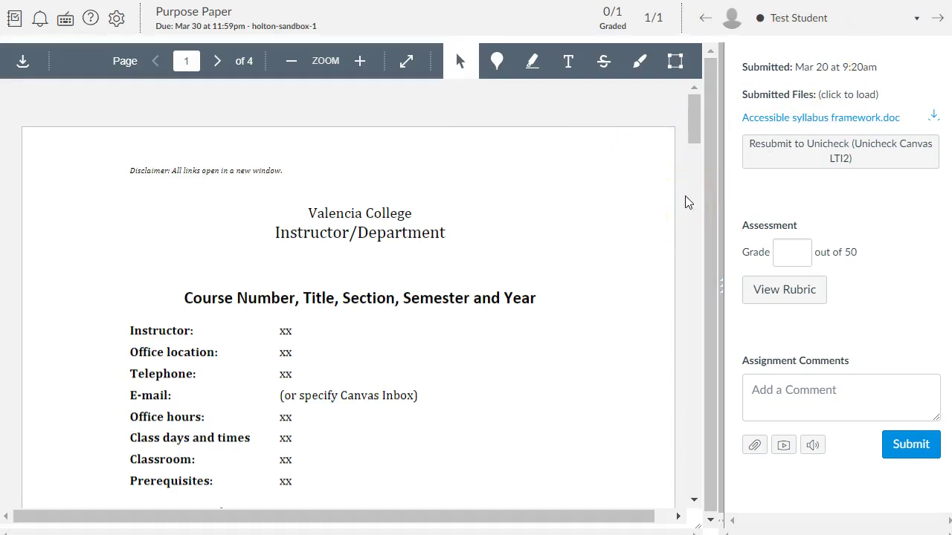
pyautogui.click(652, 221)
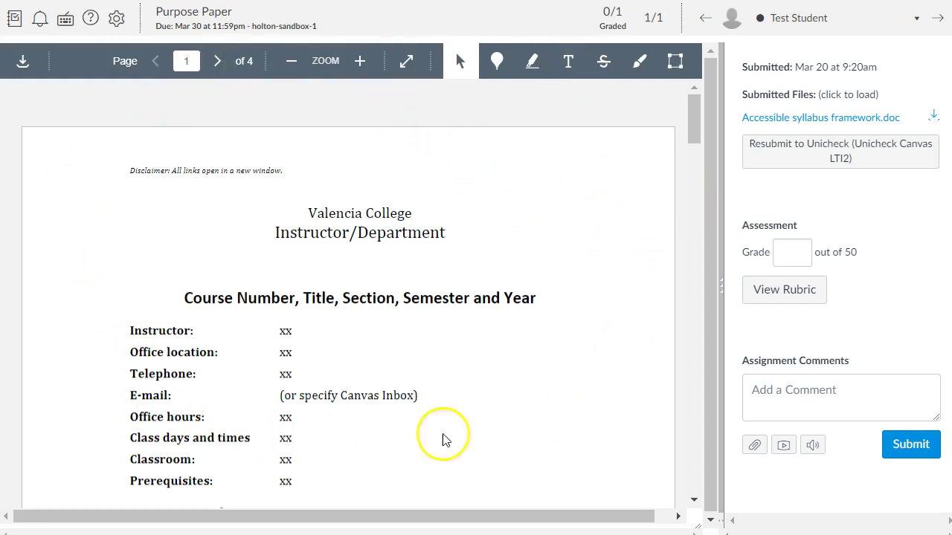
pyautogui.scroll(-5, 541, 325)
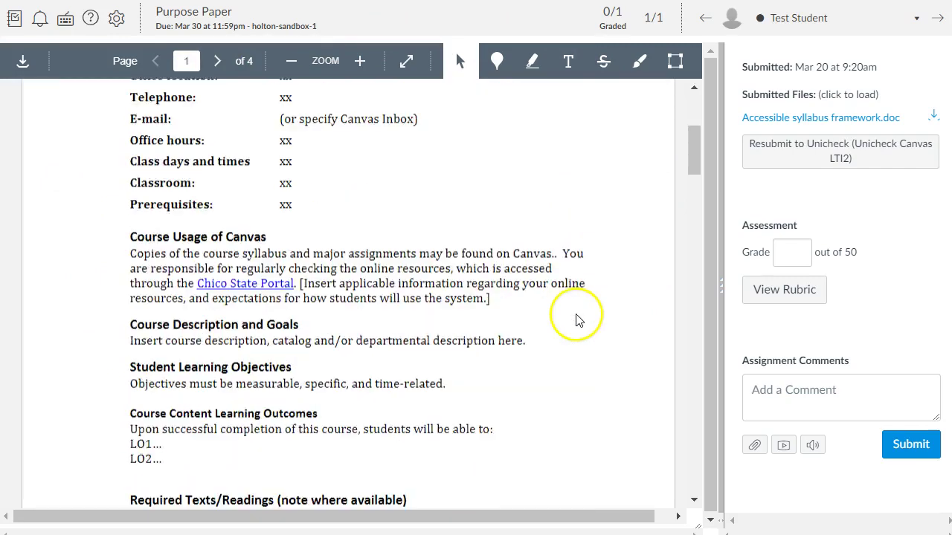
pyautogui.scroll(4, 584, 305)
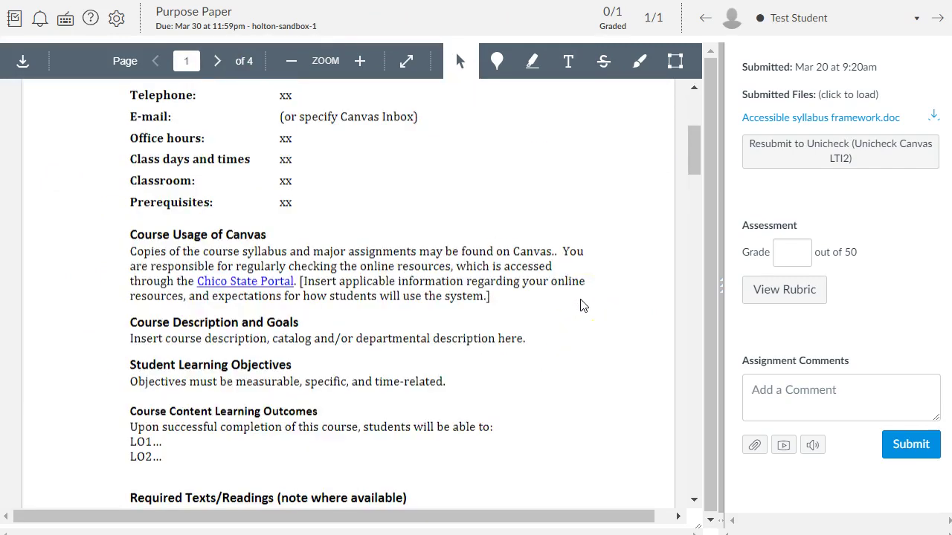
pyautogui.scroll(1, 582, 301)
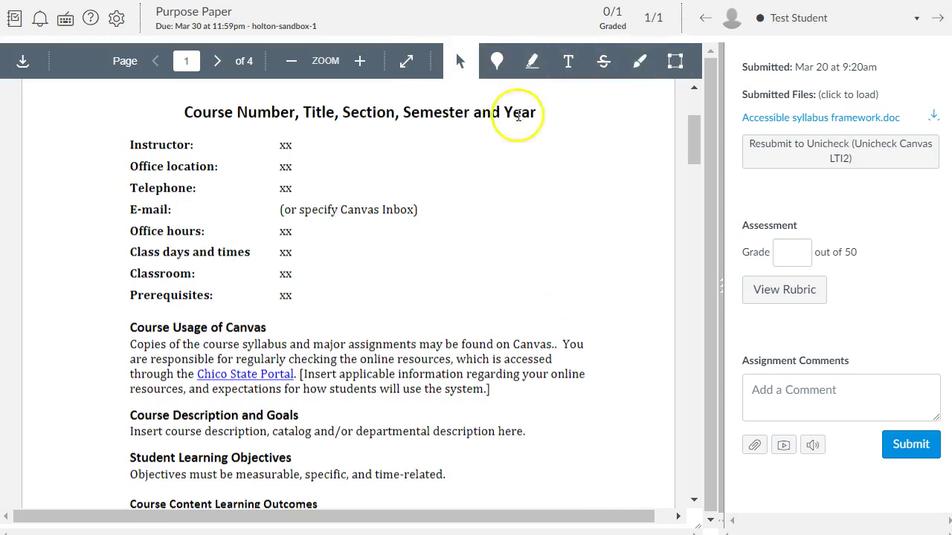
pyautogui.scroll(-3, 593, 215)
pyautogui.scroll(3, 594, 217)
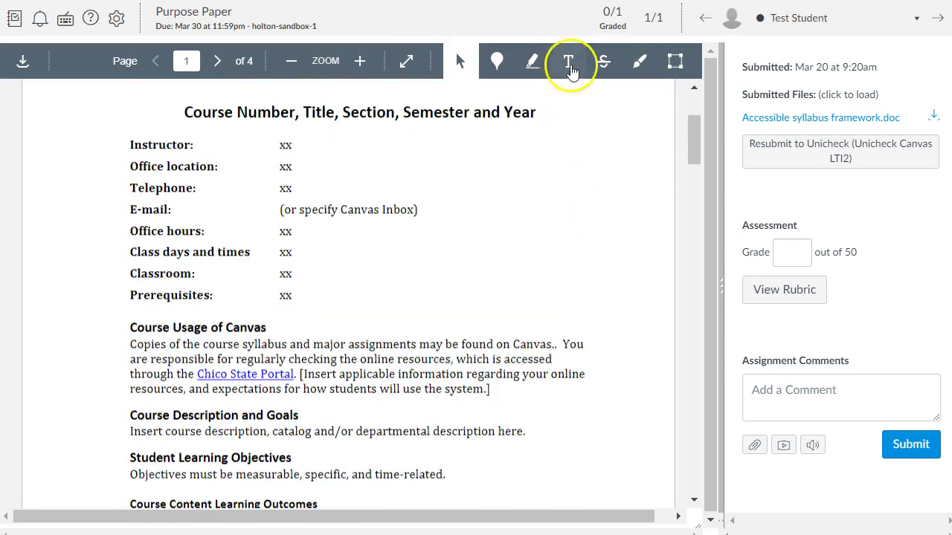
# Highlight the start of the Course Usage of Canvas paragraph, its first part in yellow and the following words in green
pyautogui.click(532, 63)
pyautogui.moveTo(307, 336); pyautogui.dragTo(471, 357)
pyautogui.click(79, 95)
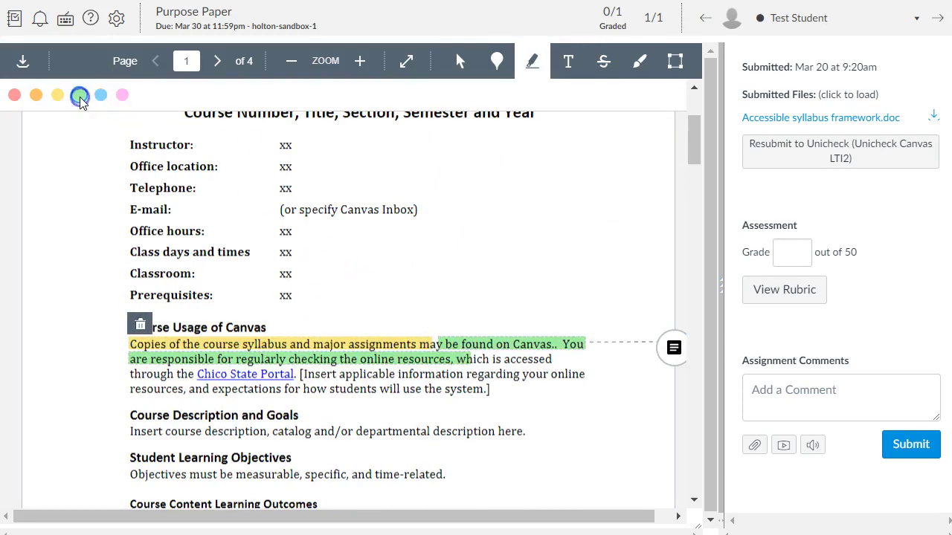
# Add a green text annotation reading asdfasdf beside the Office location and Telephone rows
pyautogui.click(567, 61)
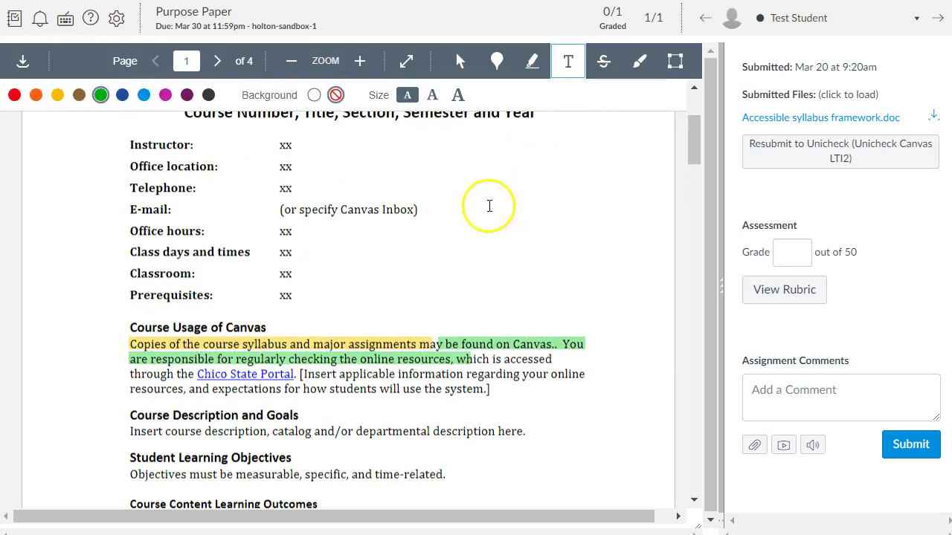
pyautogui.click(343, 177)
pyautogui.write('asdfasdf')
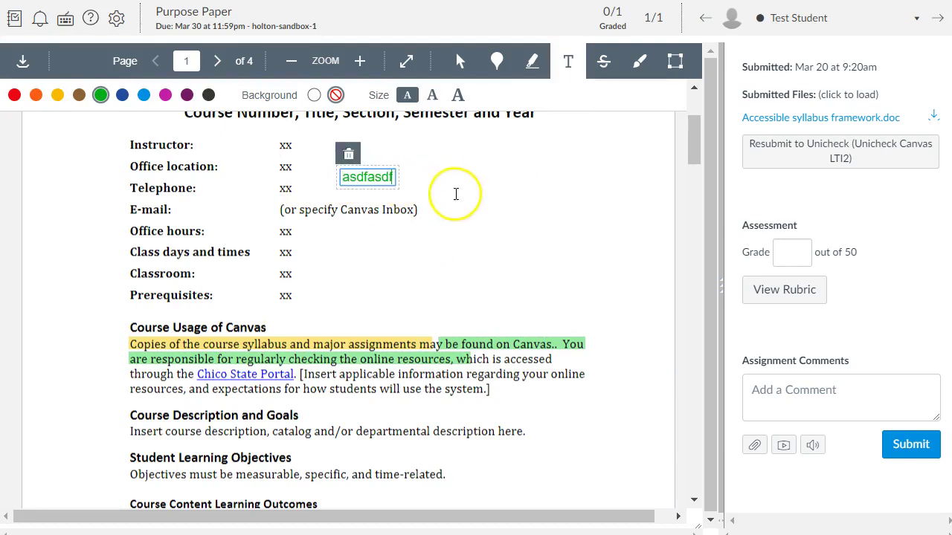
pyautogui.click(495, 210)
# Place a blue point annotation commented asdfasdfsa beside the Class days and times row, and a second uncommented one near the Office location row
pyautogui.click(497, 61)
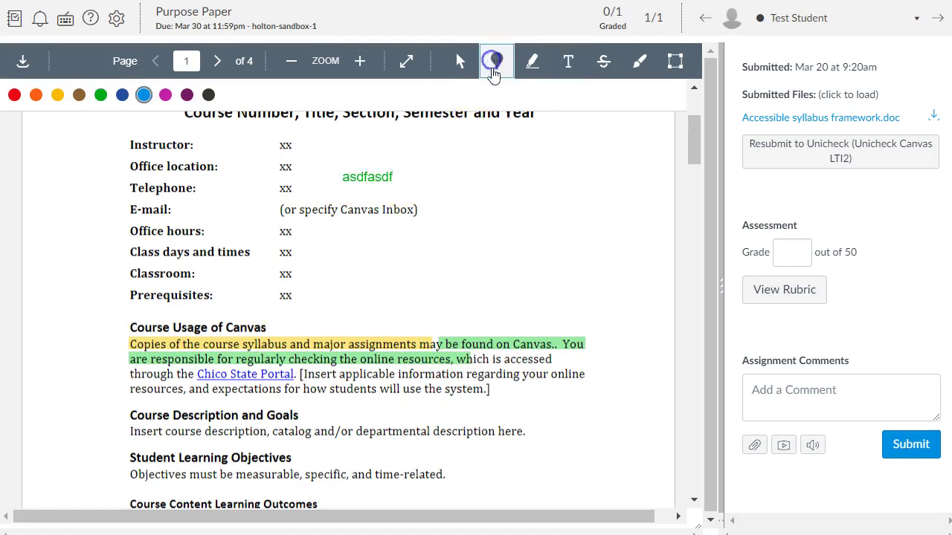
pyautogui.click(421, 259)
pyautogui.write('asdfasdfsa')
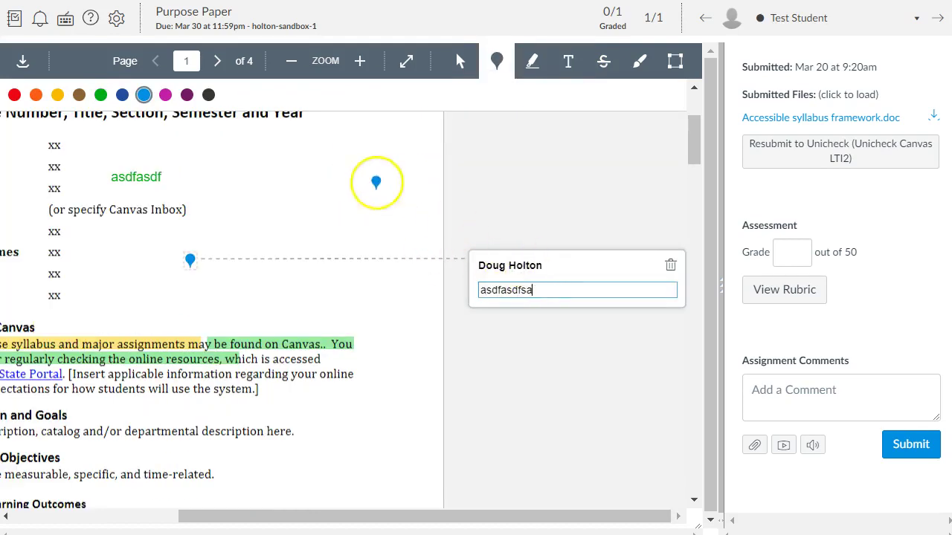
pyautogui.click(354, 172)
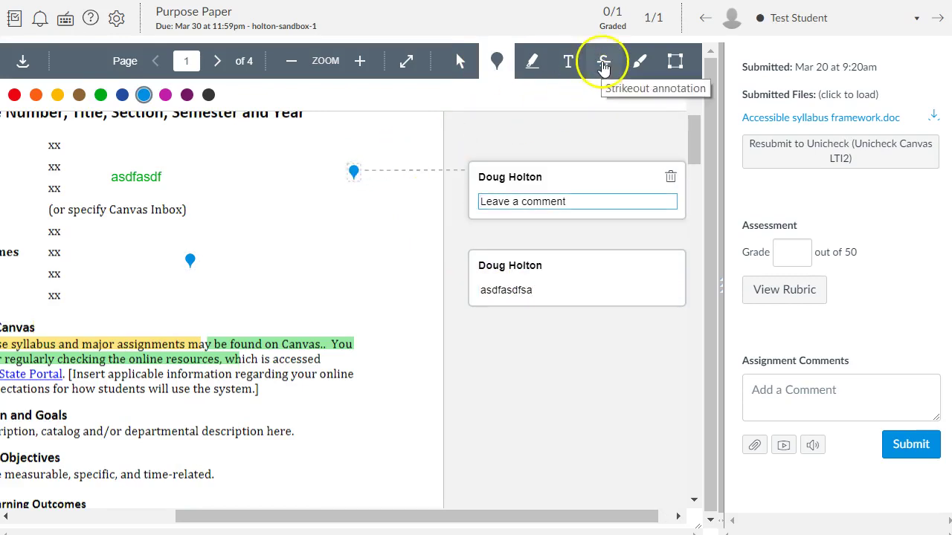
pyautogui.click(216, 66)
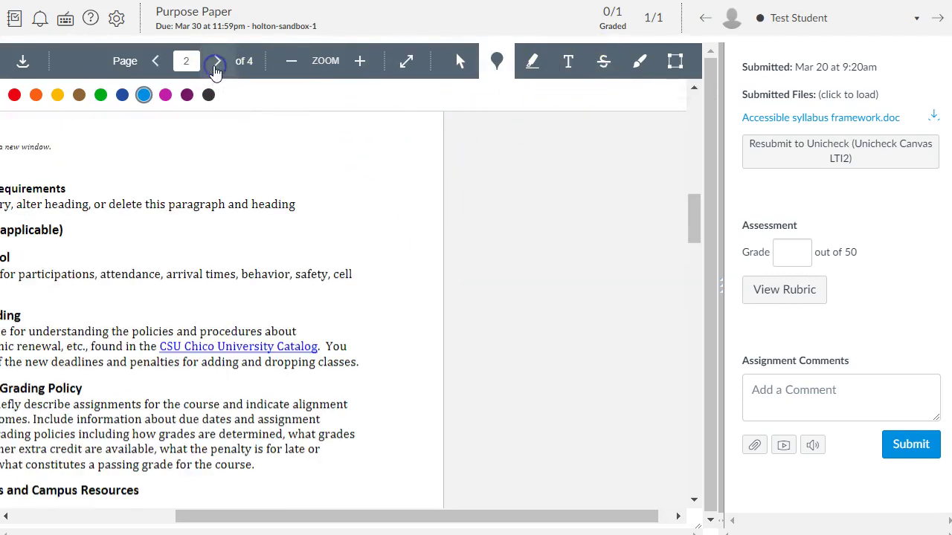
pyautogui.click(163, 516)
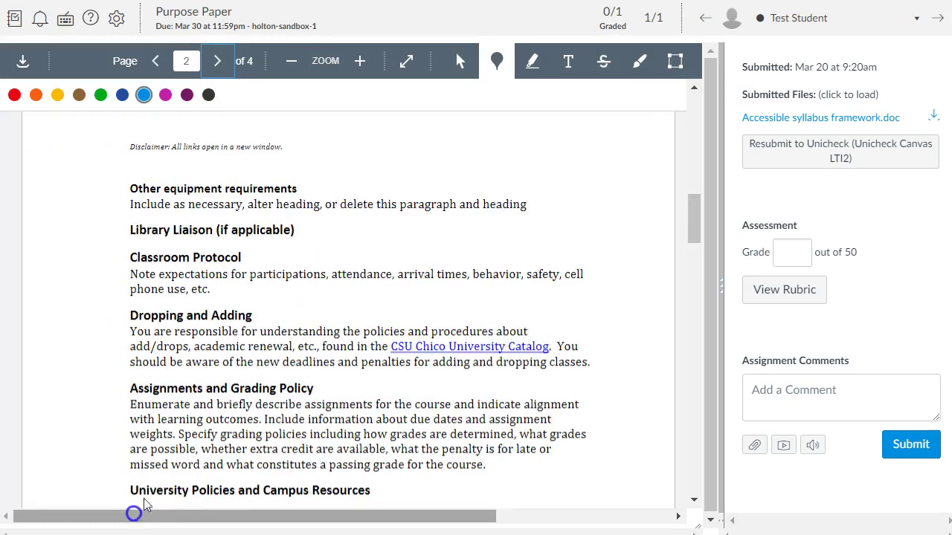
pyautogui.click(405, 208)
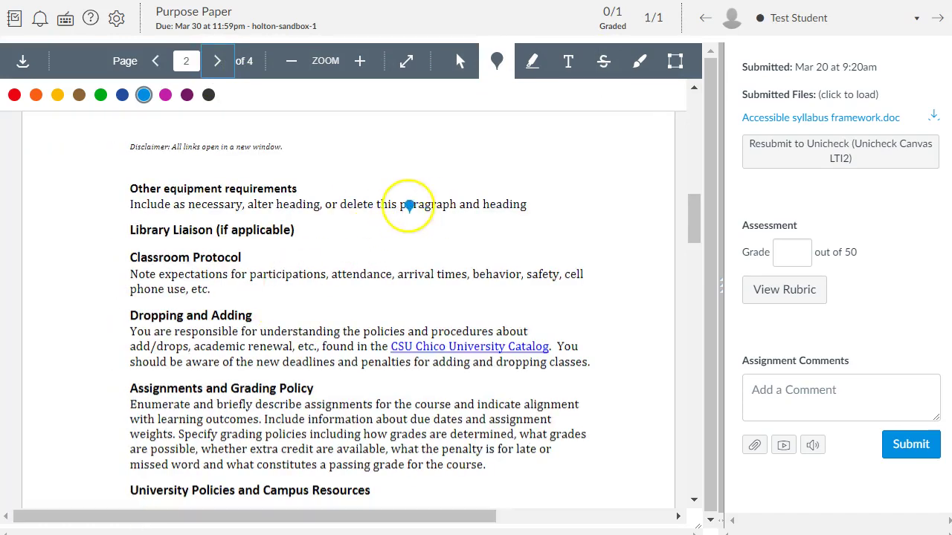
pyautogui.scroll(10, 417, 205)
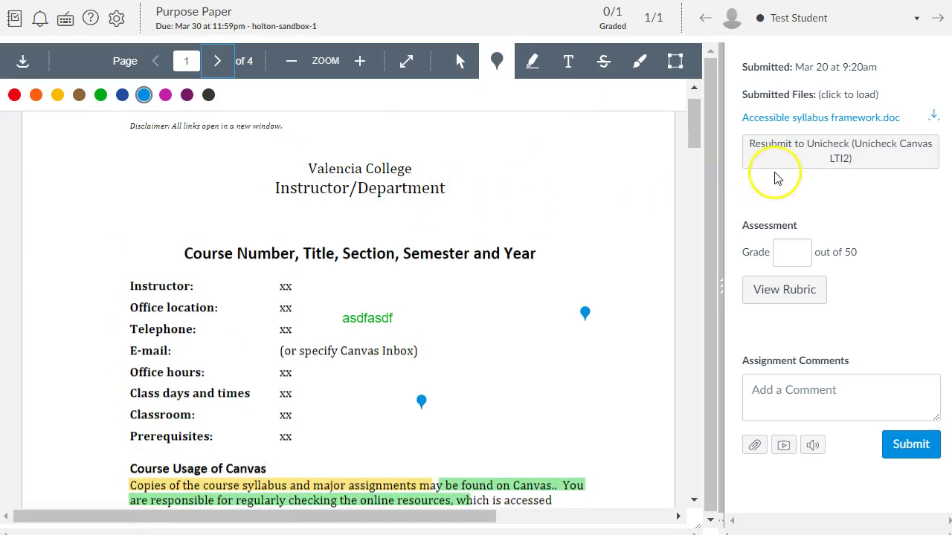
# Open the Purpose Paper Rubric in a widened grading pane and rate Spelling 13 points and Grammar 25 points
pyautogui.click(782, 297)
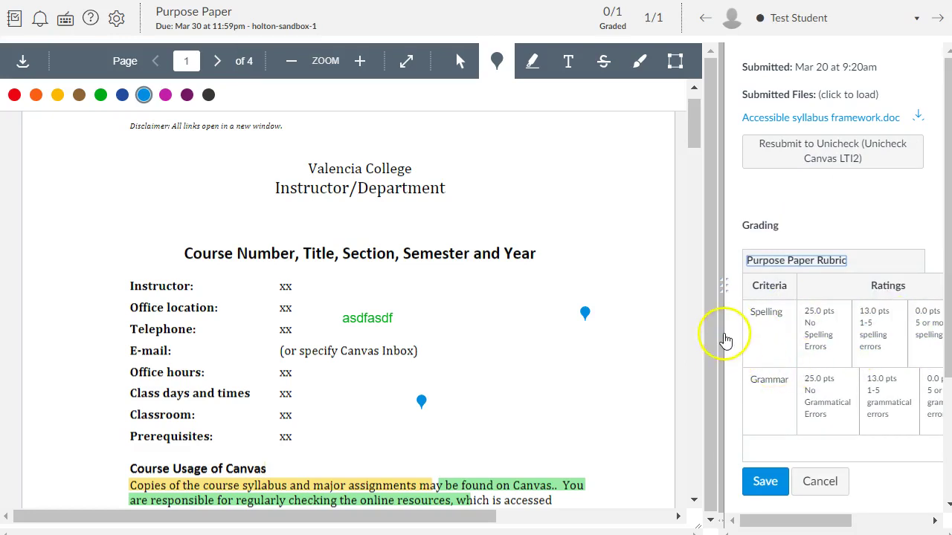
pyautogui.moveTo(721, 331); pyautogui.dragTo(653, 321)
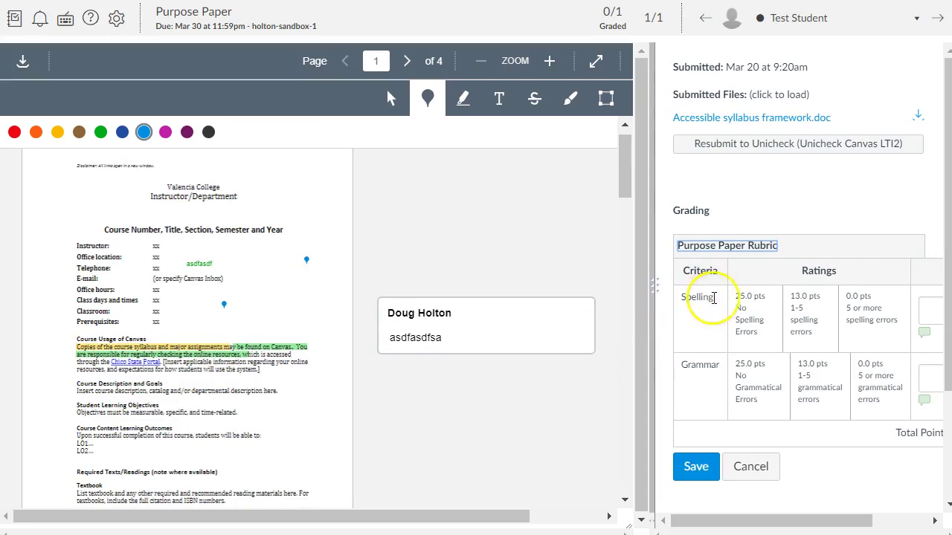
pyautogui.moveTo(652, 329); pyautogui.dragTo(611, 326)
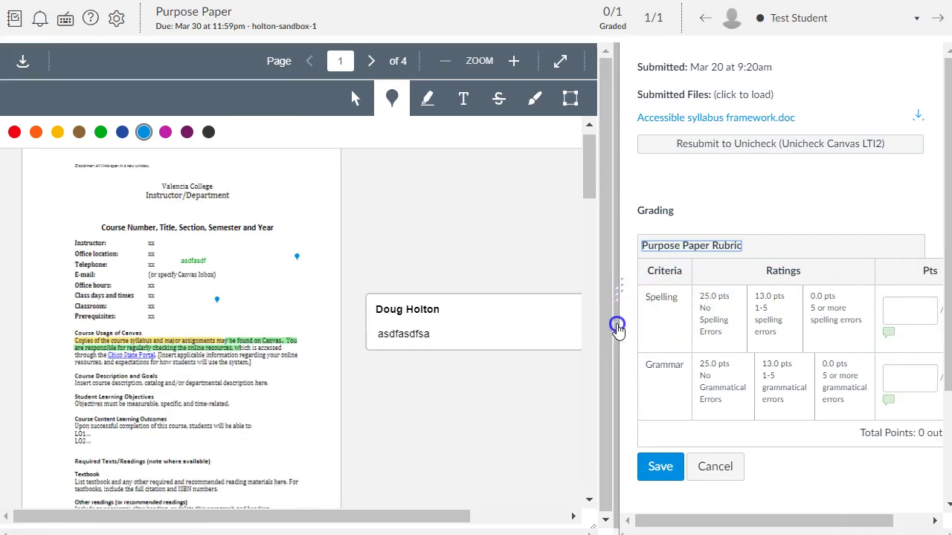
pyautogui.click(767, 327)
pyautogui.click(707, 387)
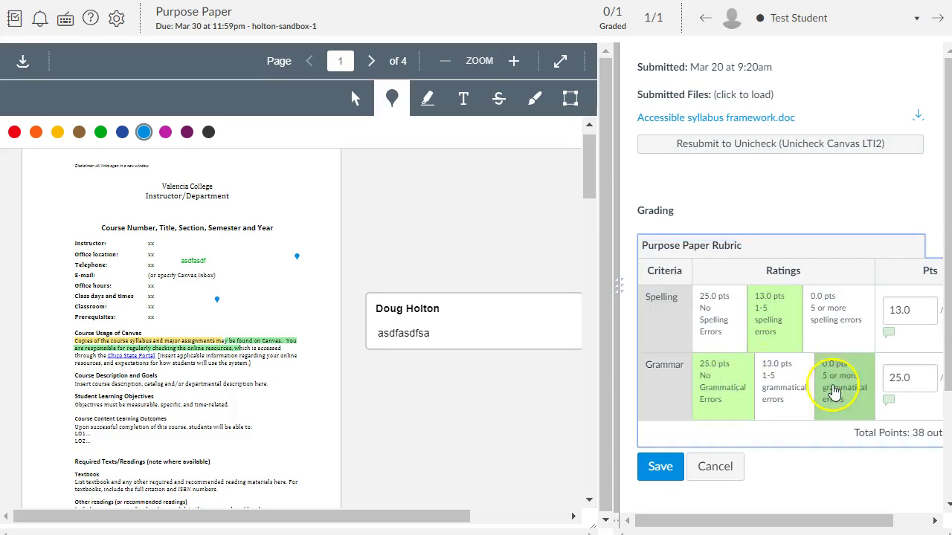
# Add the comment "spelling issues in your first paragraph" to the Spelling criterion and save the rubric assessment
pyautogui.click(889, 334)
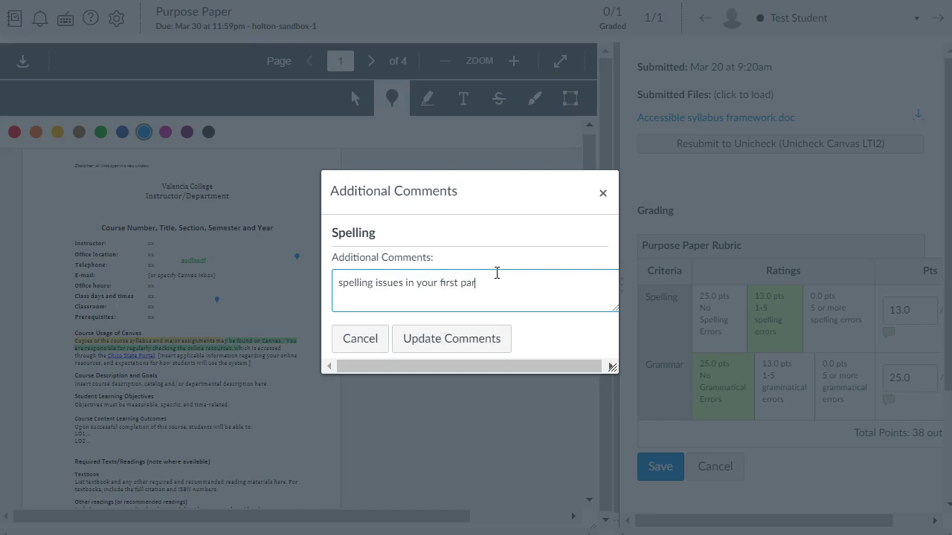
pyautogui.click(433, 336)
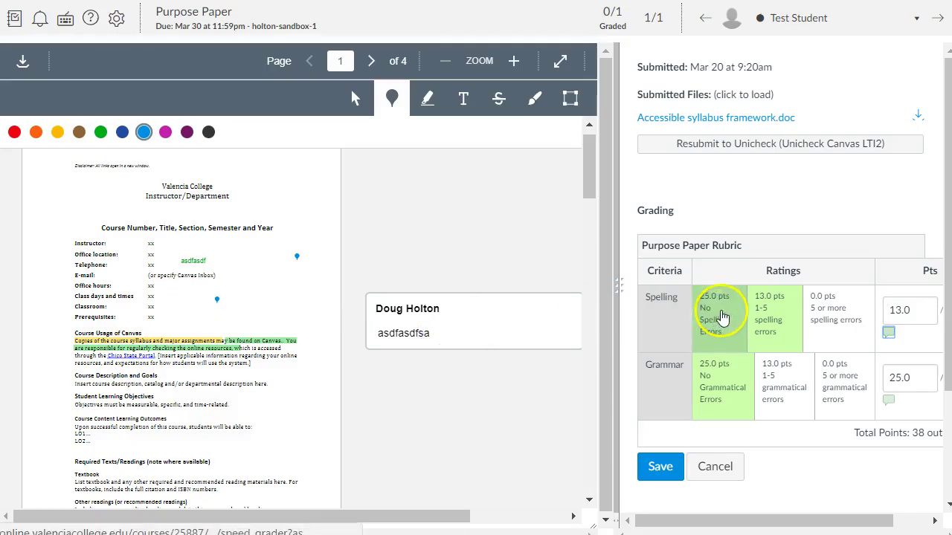
pyautogui.scroll(-2, 660, 318)
pyautogui.click(658, 318)
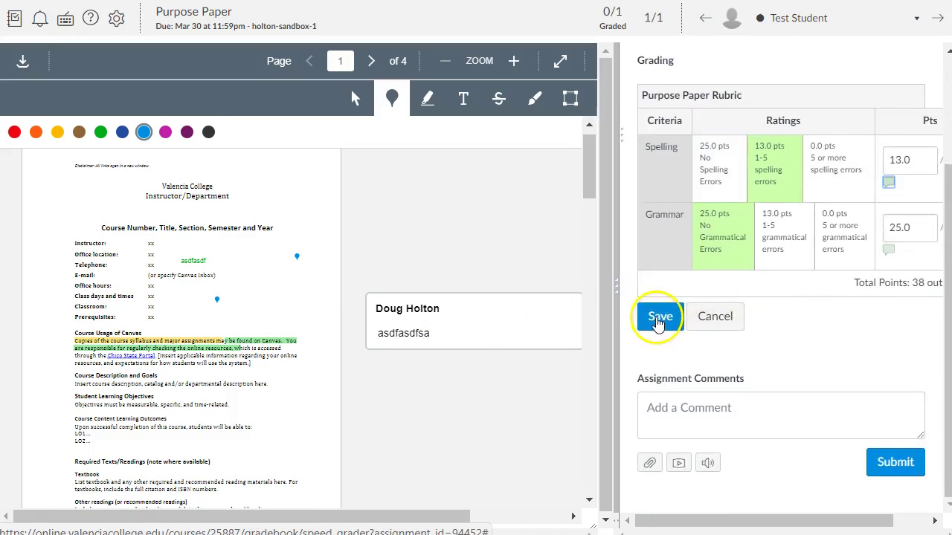
# Submit the assignment comment "great work!" on the test student's Purpose Paper
pyautogui.scroll(-2, 773, 329)
pyautogui.click(710, 401)
pyautogui.write('asdfsdf')
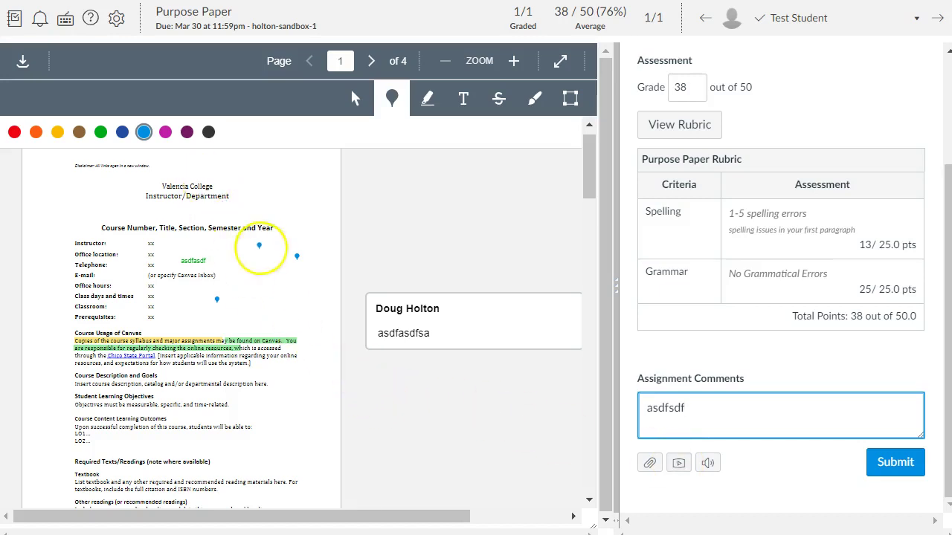
pyautogui.scroll(-10, 292, 287)
pyautogui.scroll(5, 582, 424)
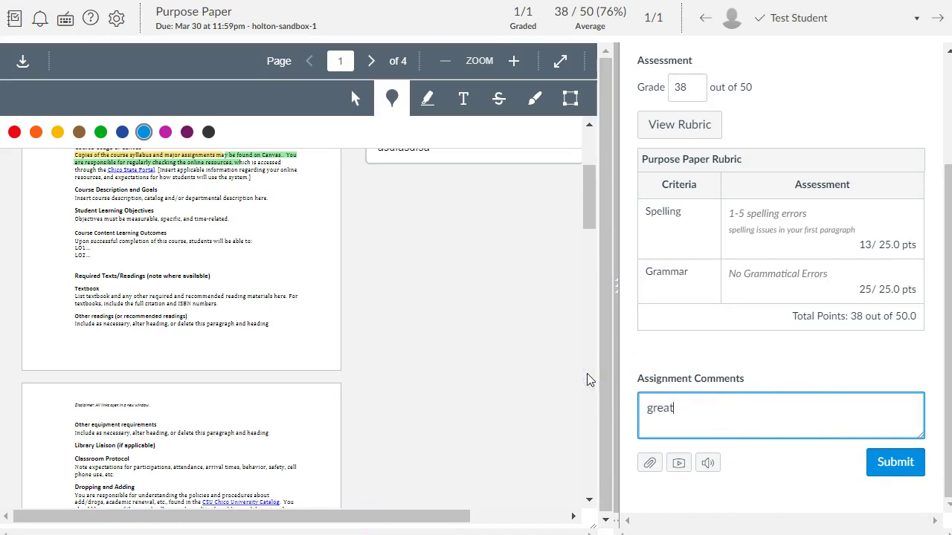
pyautogui.click(886, 464)
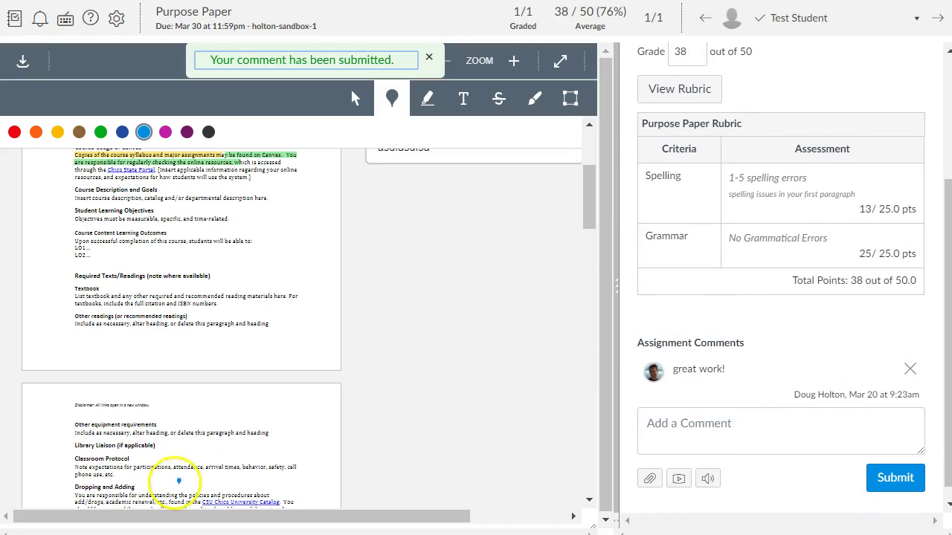
# Go to the course gradebook and move the Total column to the front, ahead of the assignment columns
pyautogui.scroll(3, 768, 298)
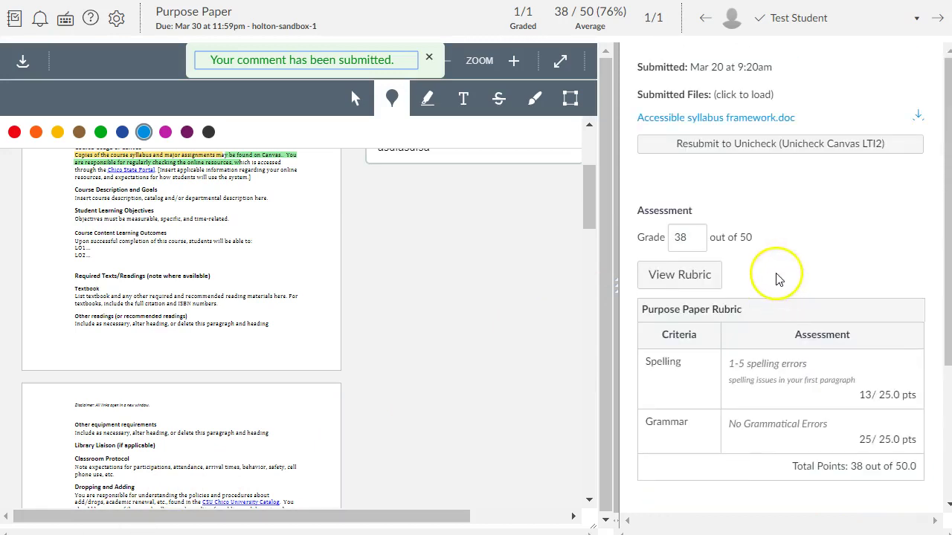
pyautogui.scroll(3, 516, 267)
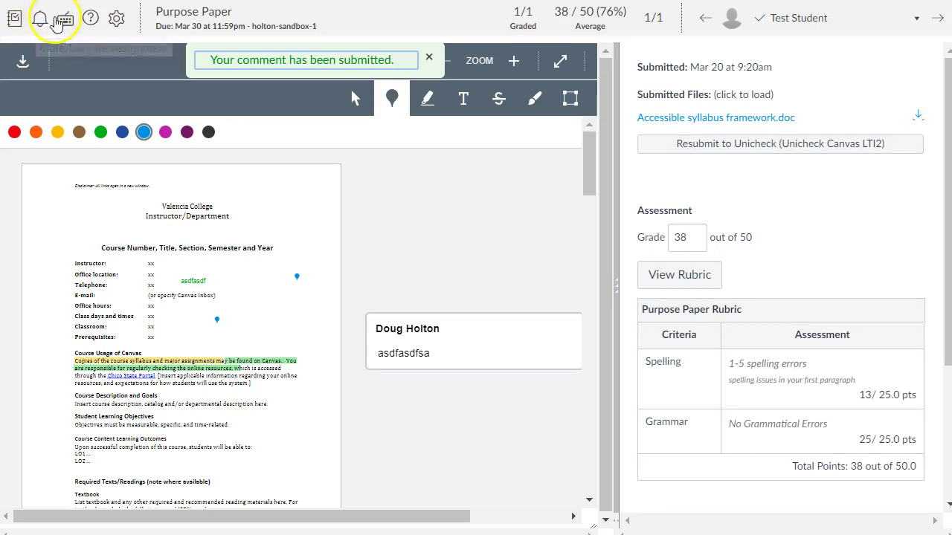
pyautogui.click(14, 20)
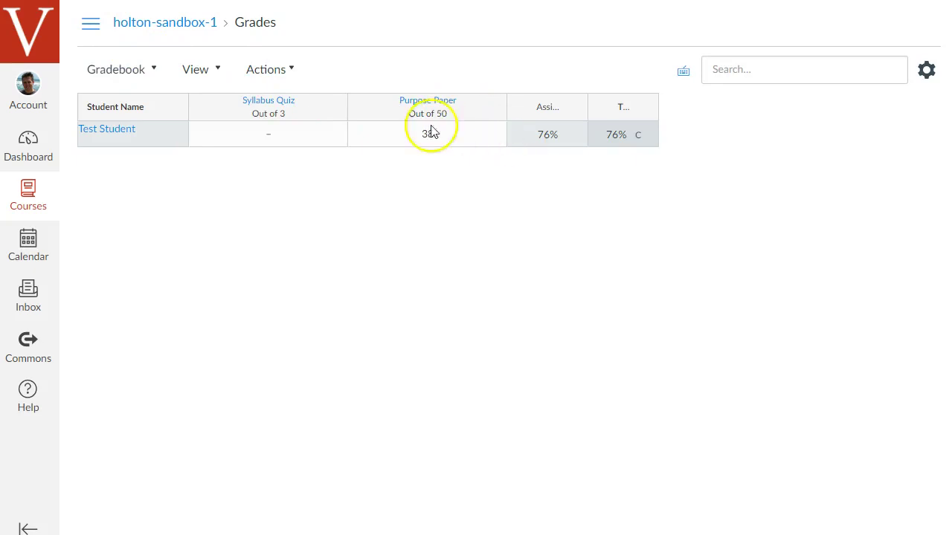
pyautogui.moveTo(467, 109)
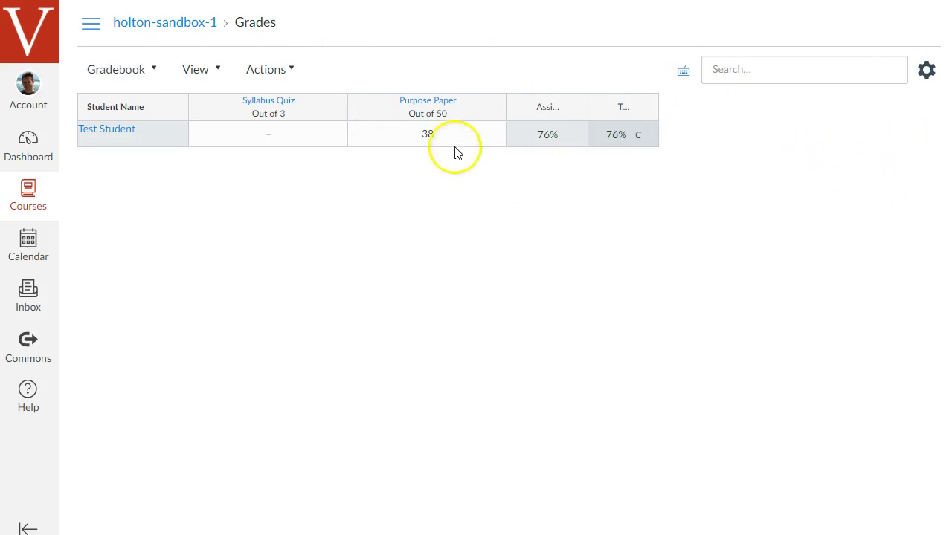
pyautogui.click(644, 108)
pyautogui.click(629, 194)
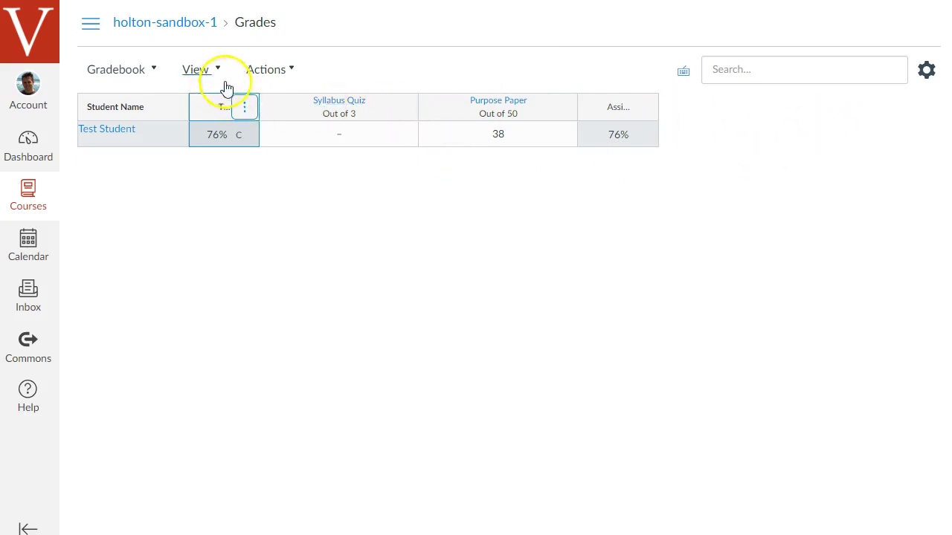
# Examine the gradebook's sync, import and export actions and the Late Policies in its settings, cancelling the settings dialog
pyautogui.click(269, 70)
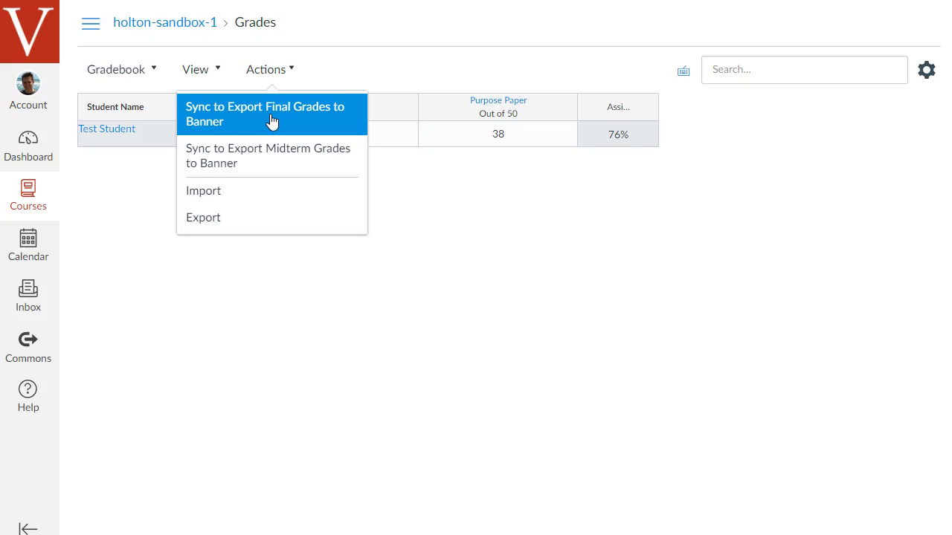
pyautogui.click(223, 226)
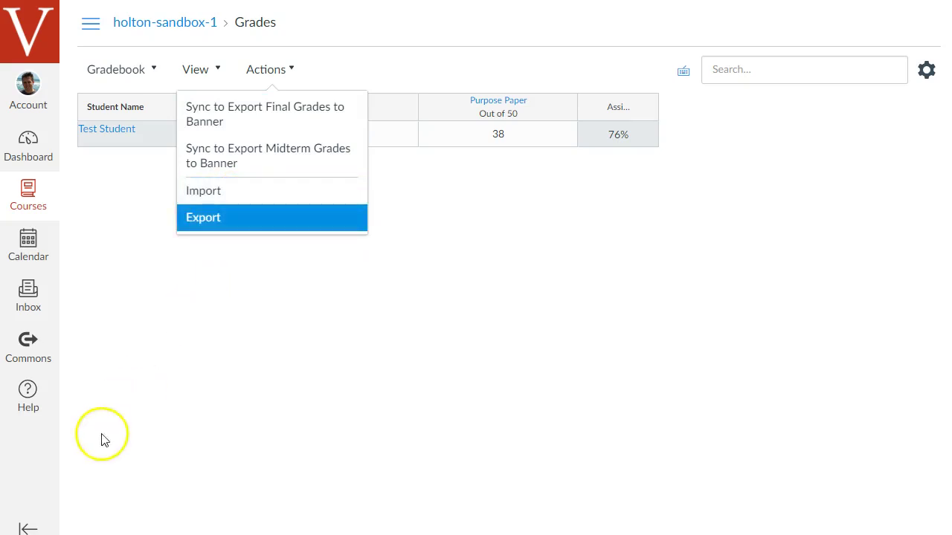
pyautogui.click(796, 138)
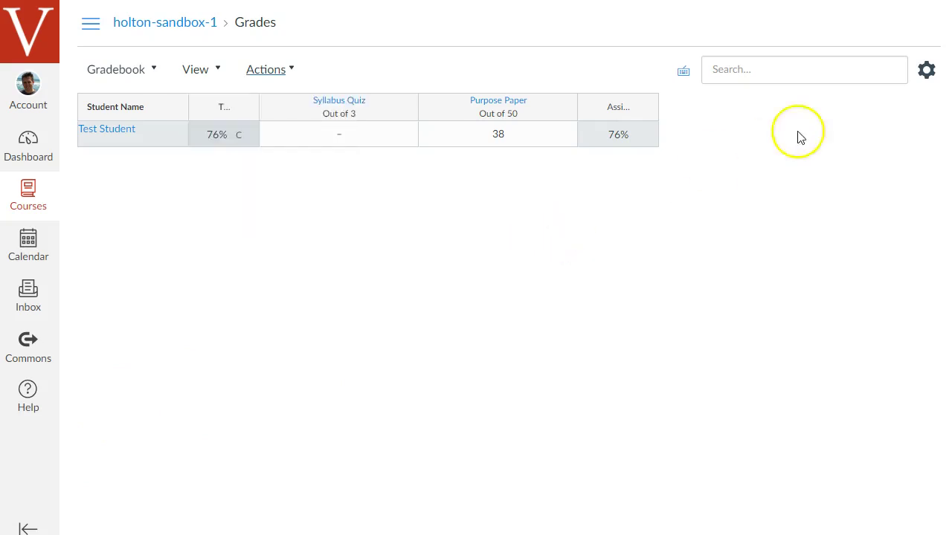
pyautogui.click(926, 69)
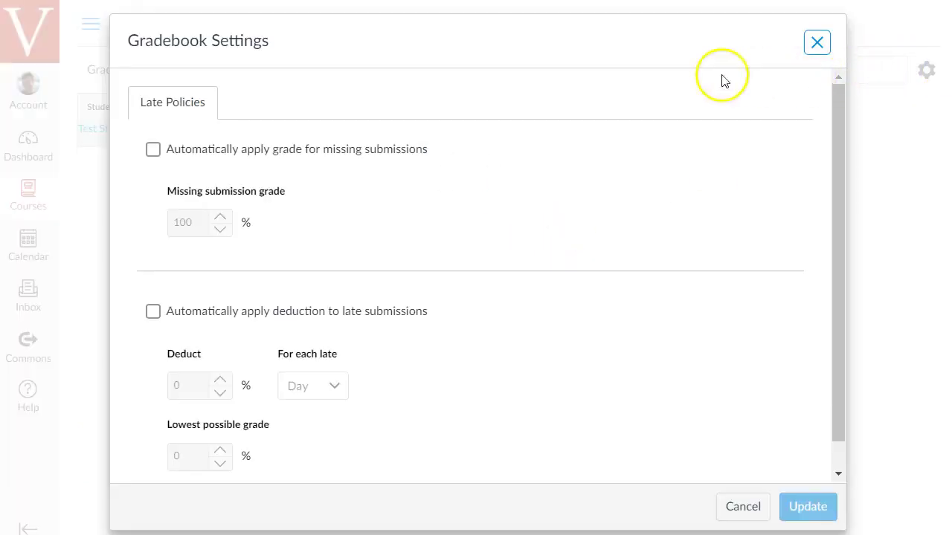
pyautogui.scroll(-1, 225, 187)
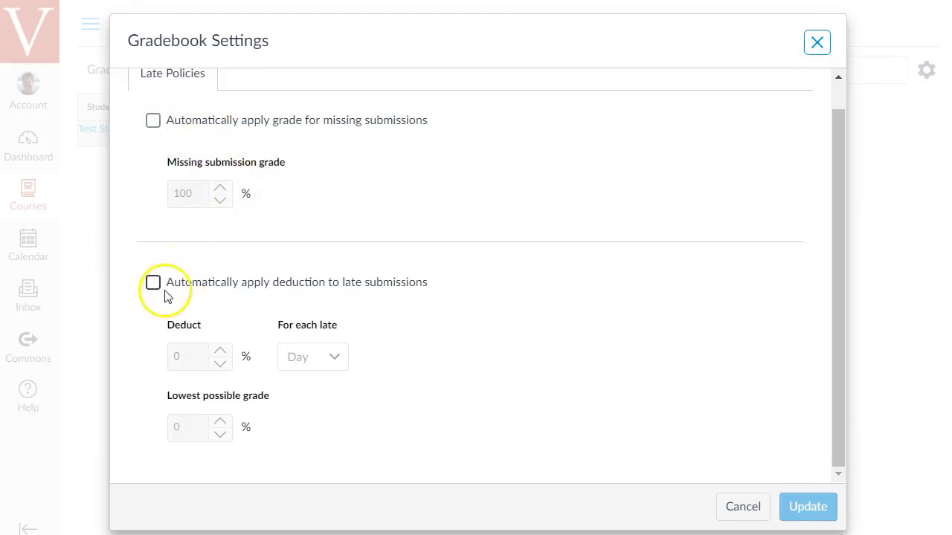
pyautogui.click(742, 506)
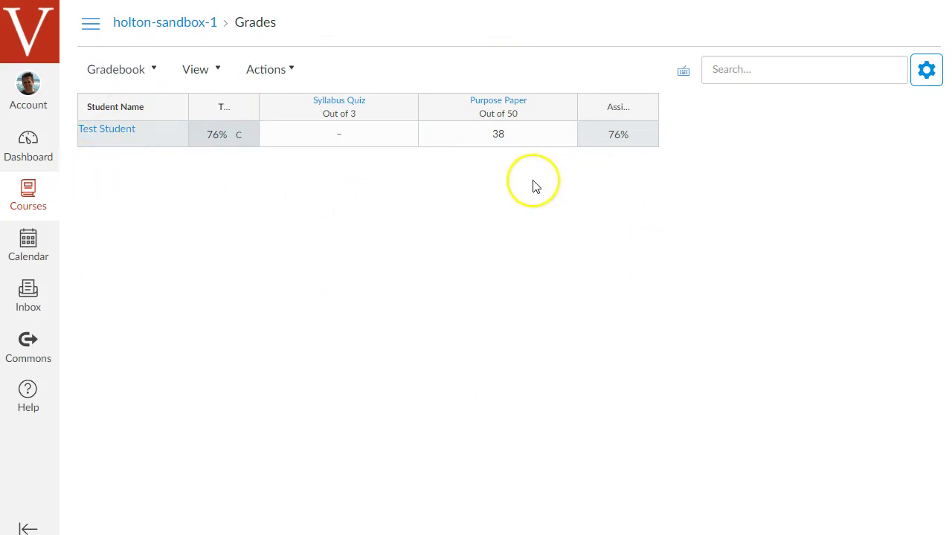
# Return to the course home page, enter Student View and open the test student's grades
pyautogui.click(91, 30)
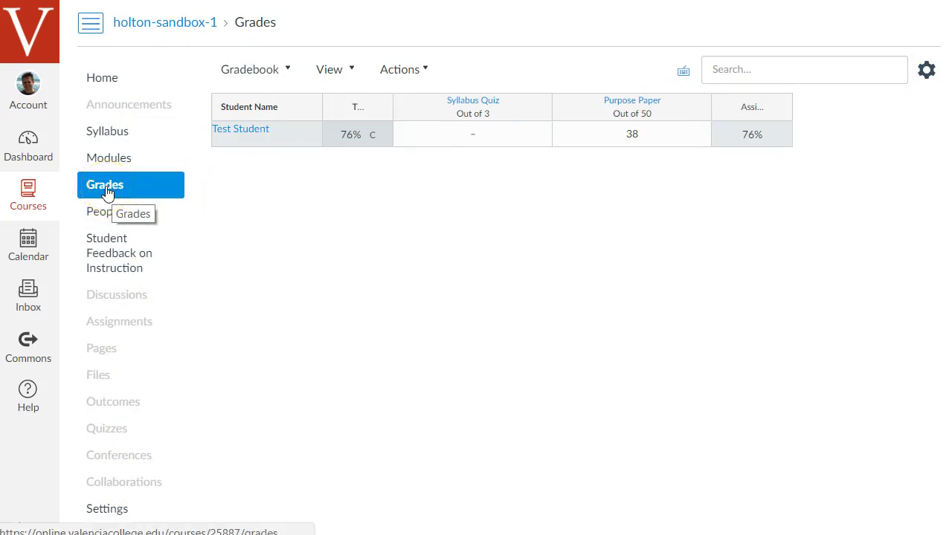
pyautogui.click(120, 87)
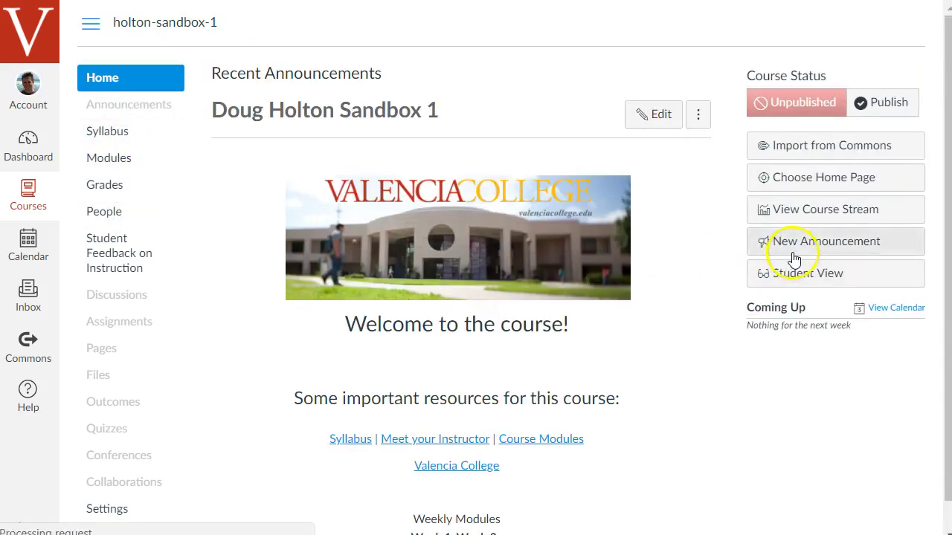
pyautogui.click(831, 273)
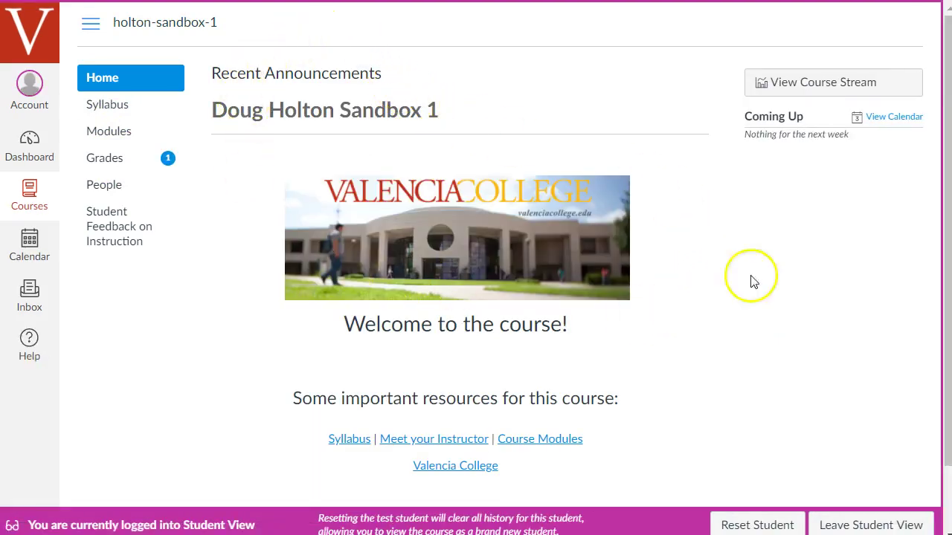
pyautogui.click(120, 163)
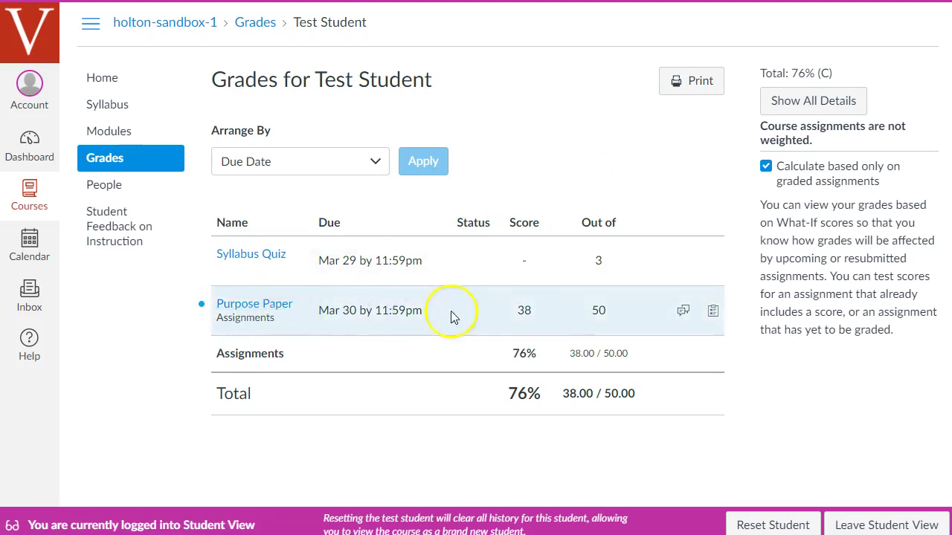
# Review the instructor comment and rubric assessment for the Purpose Paper in the student grades, and leave Student View
pyautogui.click(683, 311)
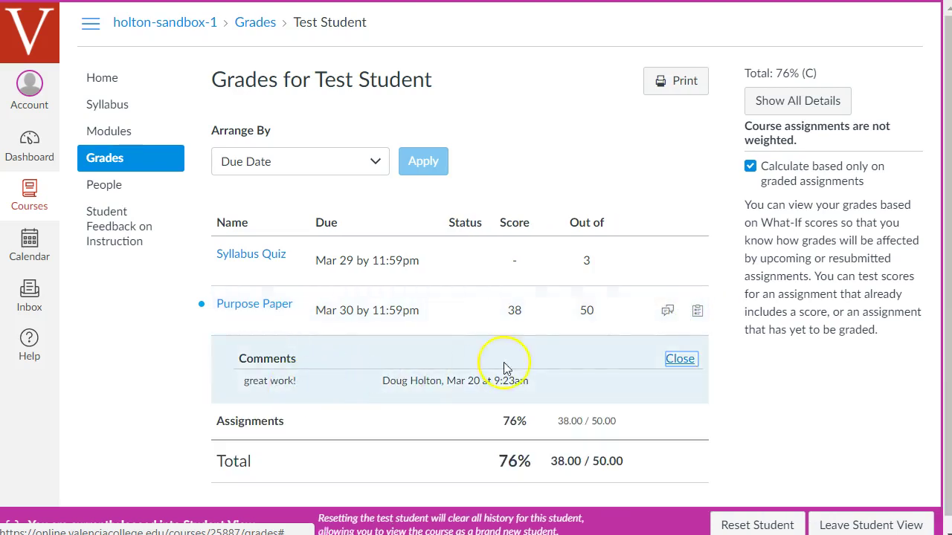
pyautogui.click(696, 312)
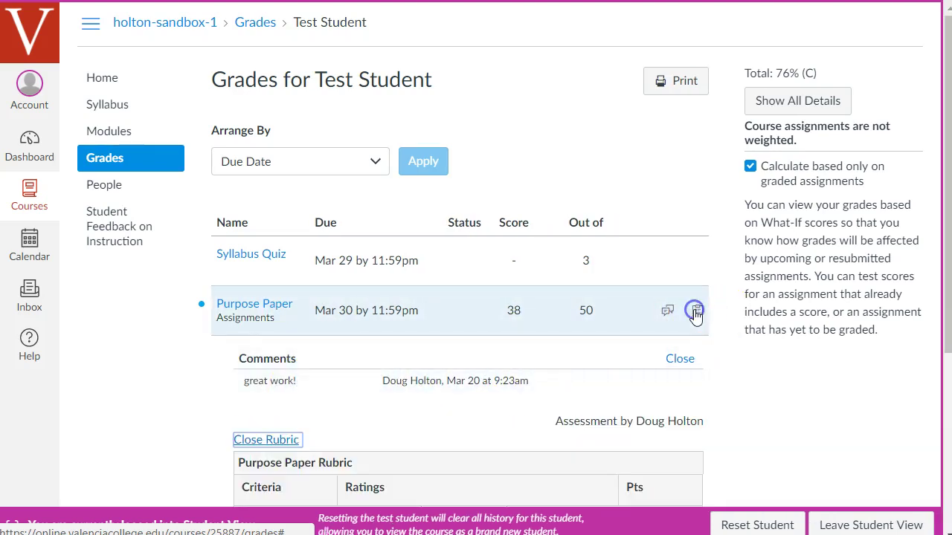
pyautogui.scroll(-4, 759, 291)
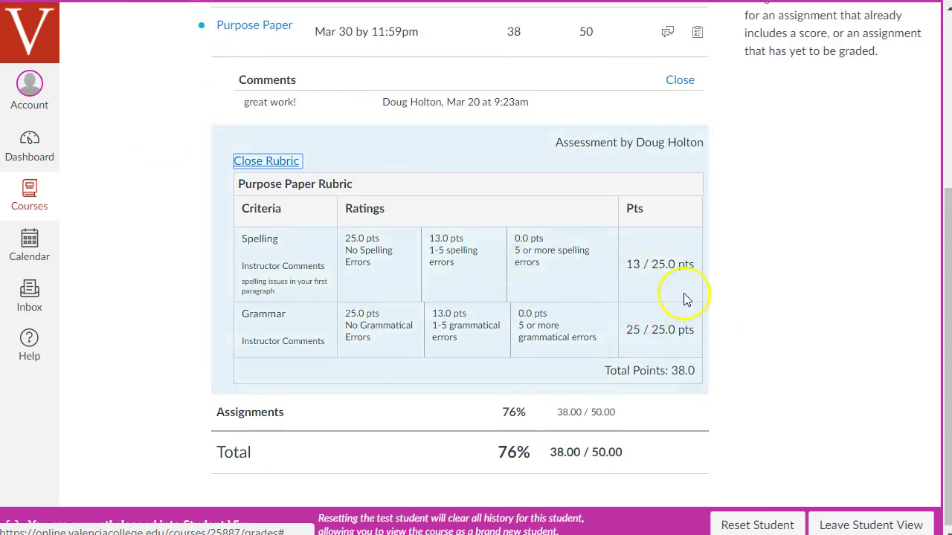
pyautogui.scroll(4, 702, 311)
pyautogui.scroll(-4, 699, 310)
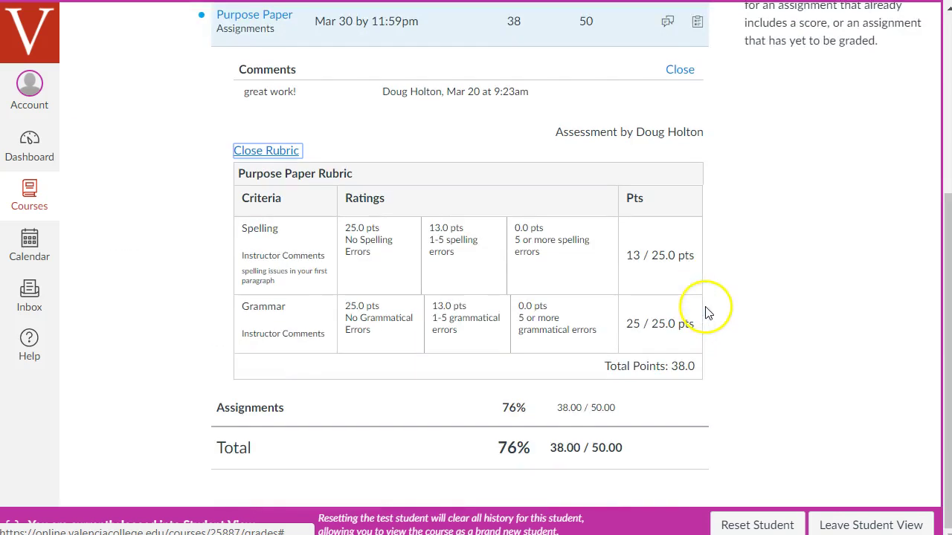
pyautogui.scroll(4, 739, 315)
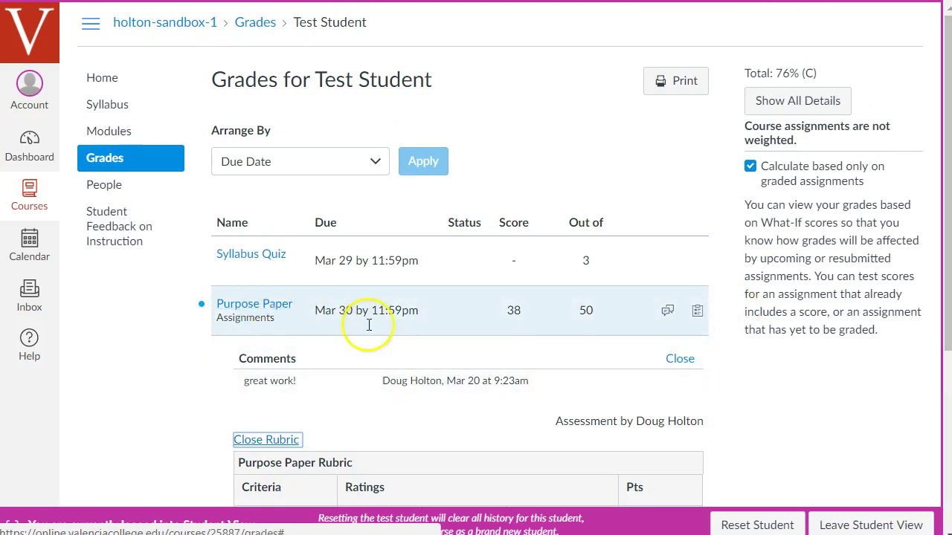
pyautogui.click(848, 525)
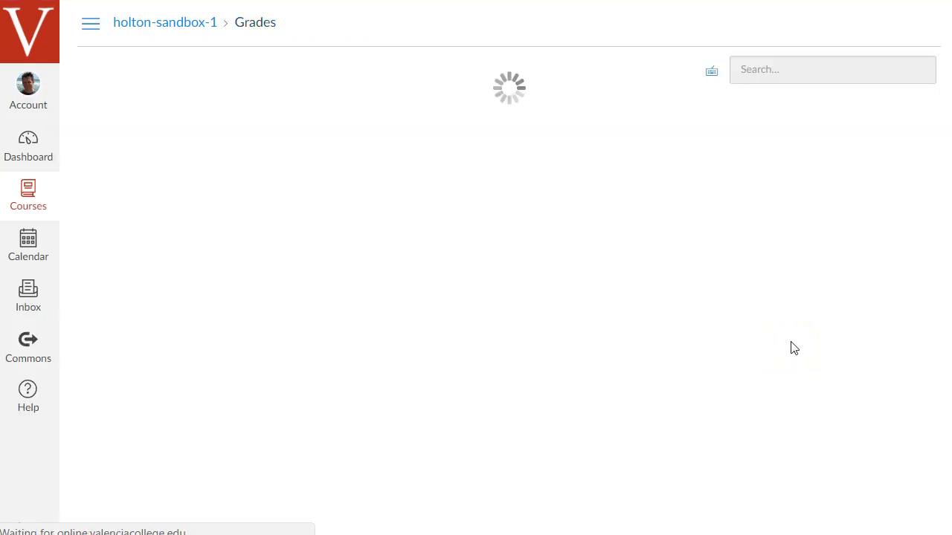
# Go to the course assignments page and move Purpose Paper above Syllabus Quiz
pyautogui.click(90, 24)
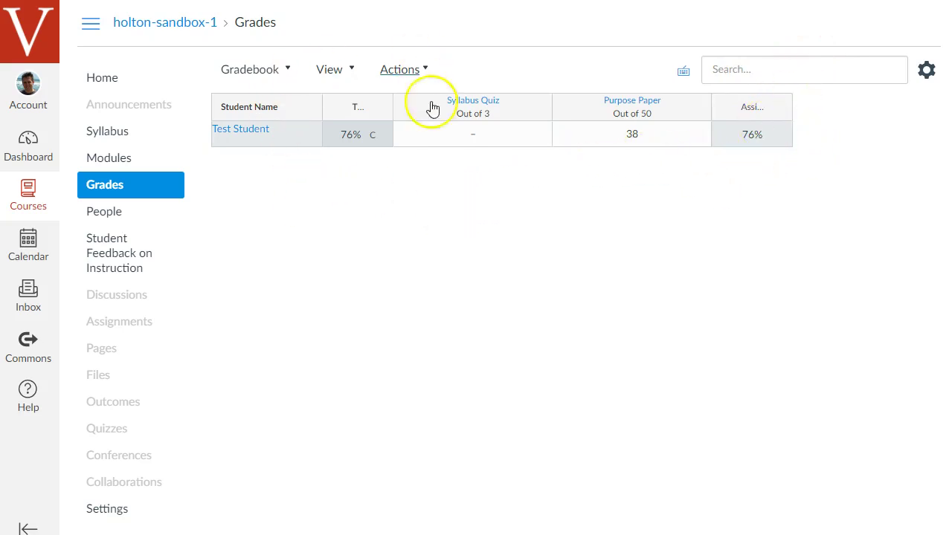
pyautogui.click(123, 322)
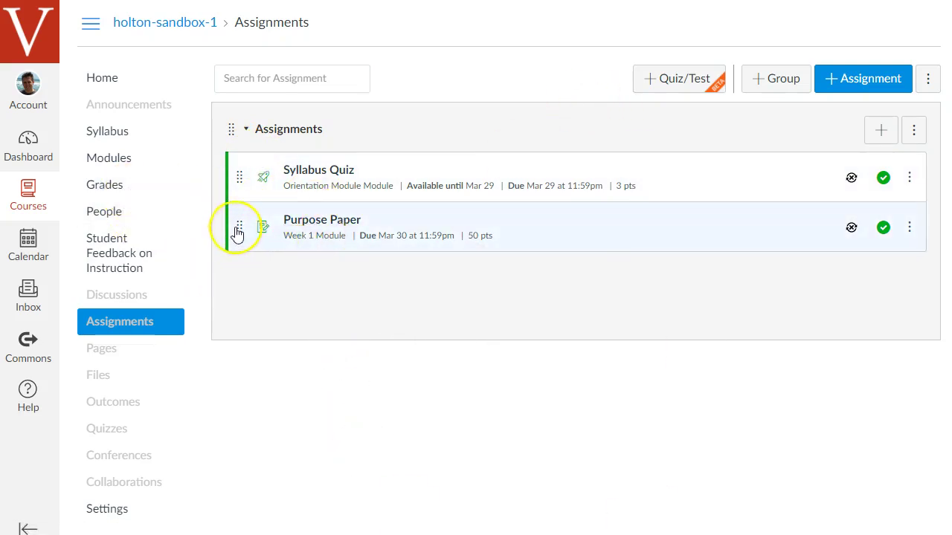
pyautogui.moveTo(240, 232); pyautogui.dragTo(239, 163)
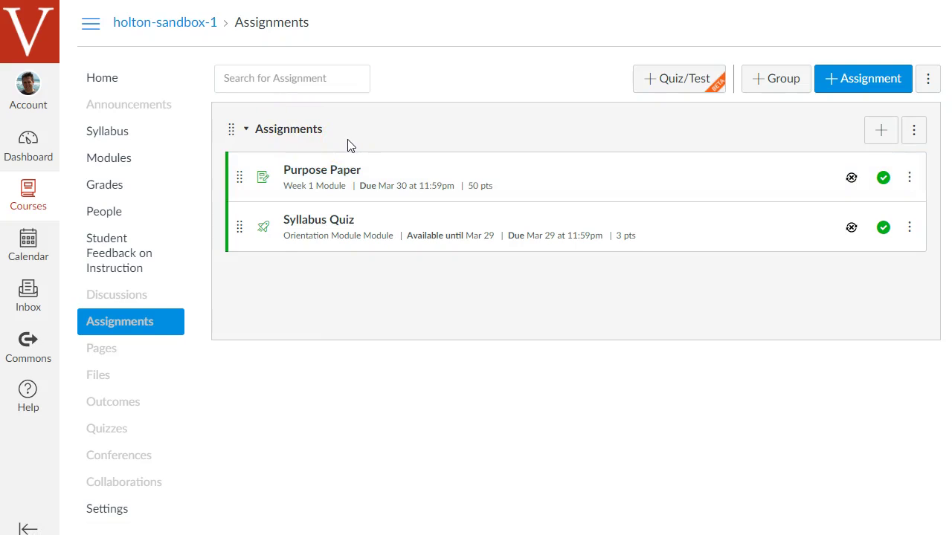
# Rename the Assignments group to Quizzes, try ignoring 1 lowest score, set it back to 0 and save
pyautogui.click(915, 131)
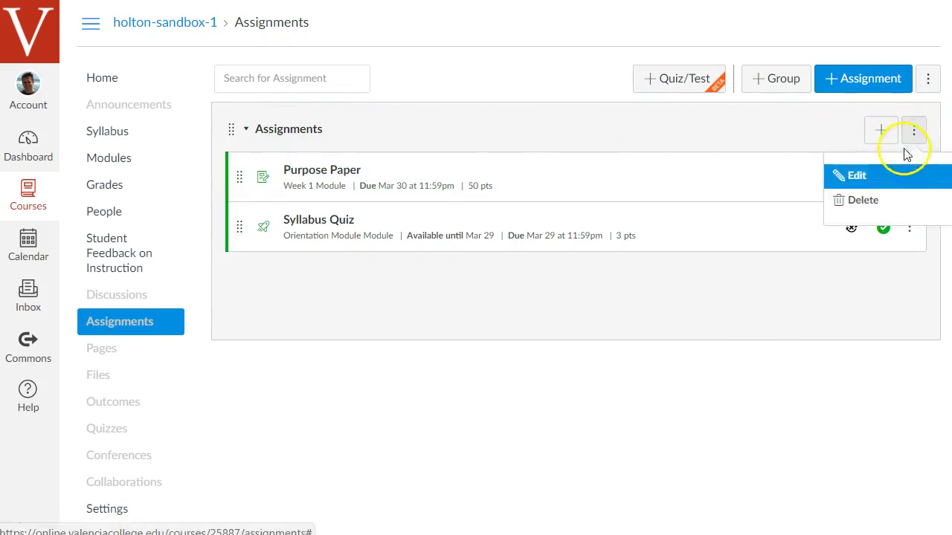
pyautogui.click(879, 176)
pyautogui.moveTo(491, 161); pyautogui.dragTo(369, 164)
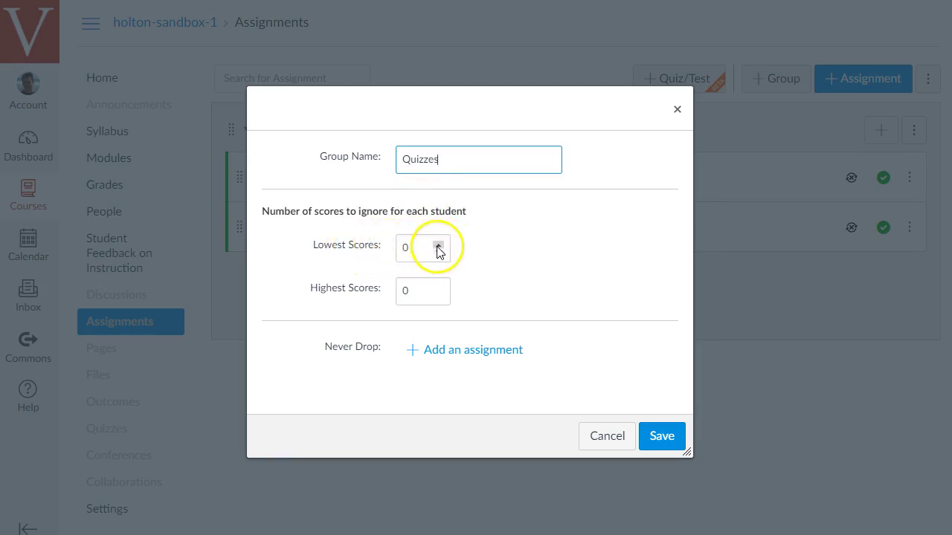
pyautogui.doubleClick(417, 248)
pyautogui.click(362, 249)
pyautogui.write('1')
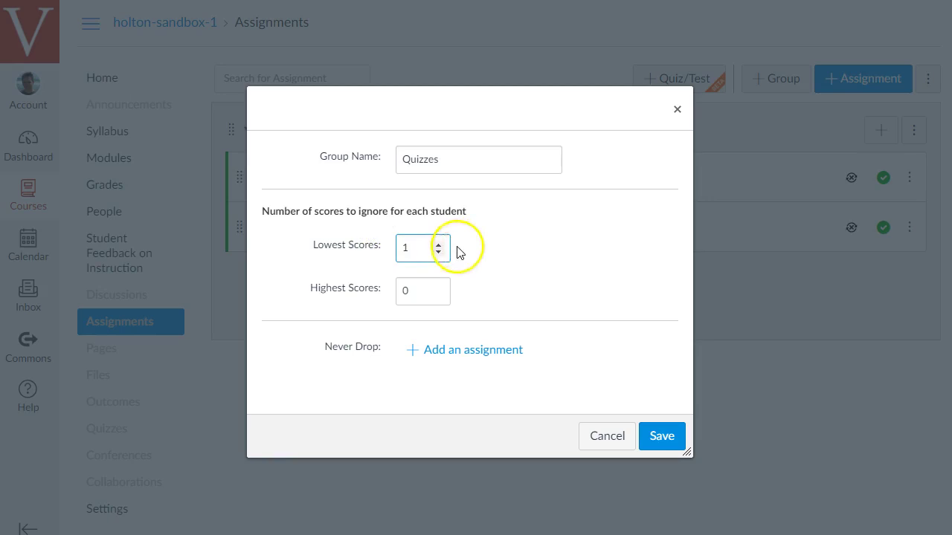
pyautogui.click(358, 237)
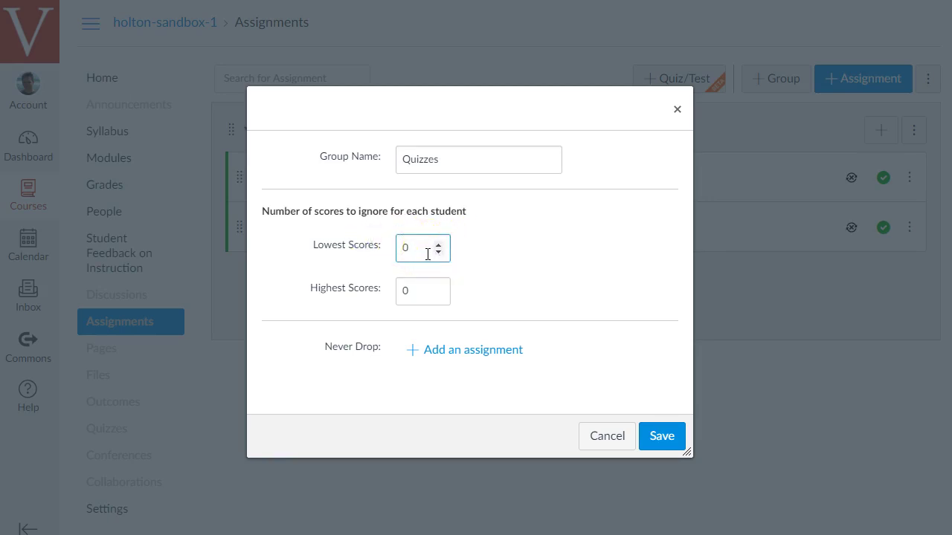
pyautogui.click(653, 437)
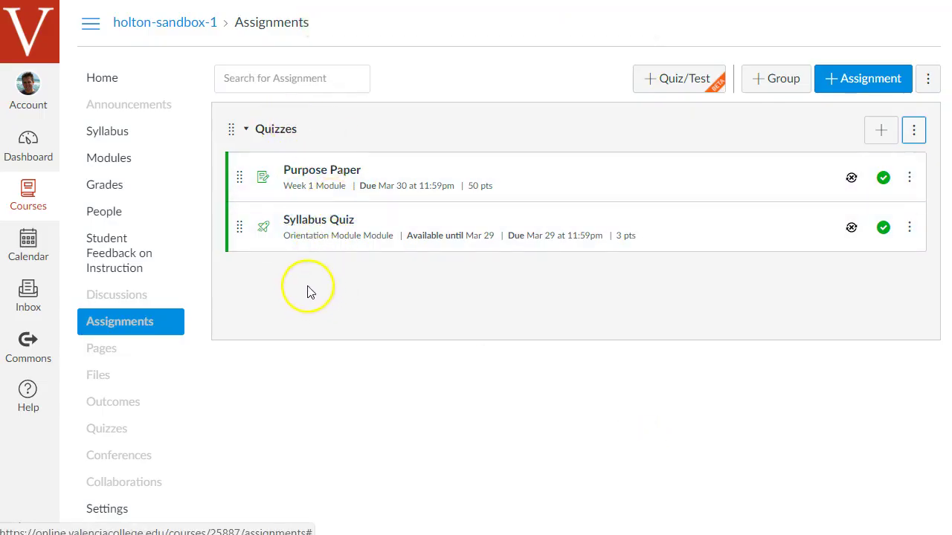
# Add a new assignment group named Essays
pyautogui.click(766, 86)
pyautogui.click(473, 252)
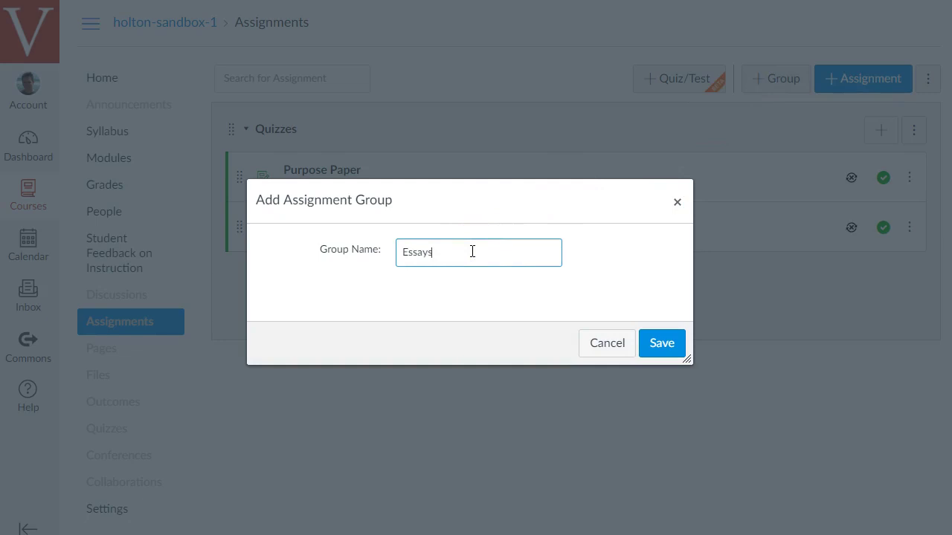
pyautogui.write('Essays')
pyautogui.click(661, 343)
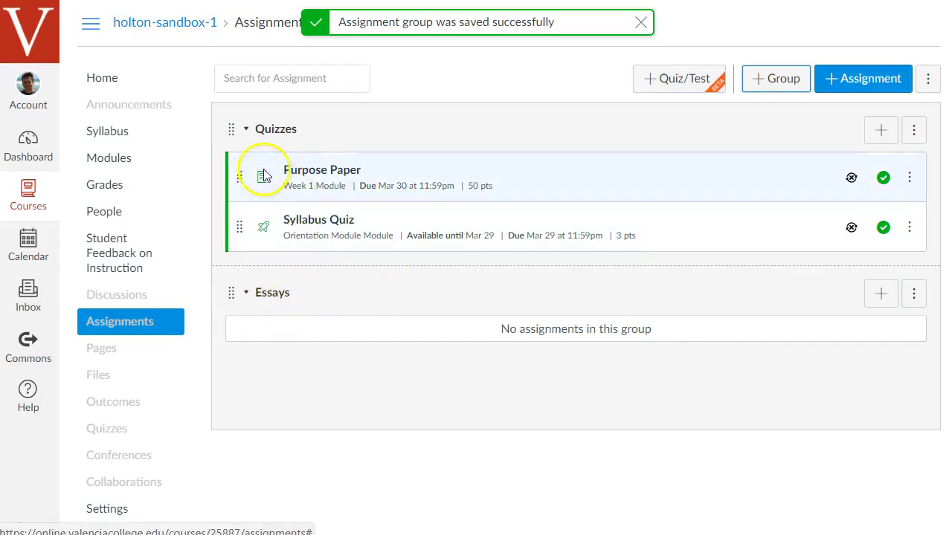
# Move Purpose Paper into the Essays group and place that group above Quizzes
pyautogui.moveTo(244, 182); pyautogui.dragTo(295, 313)
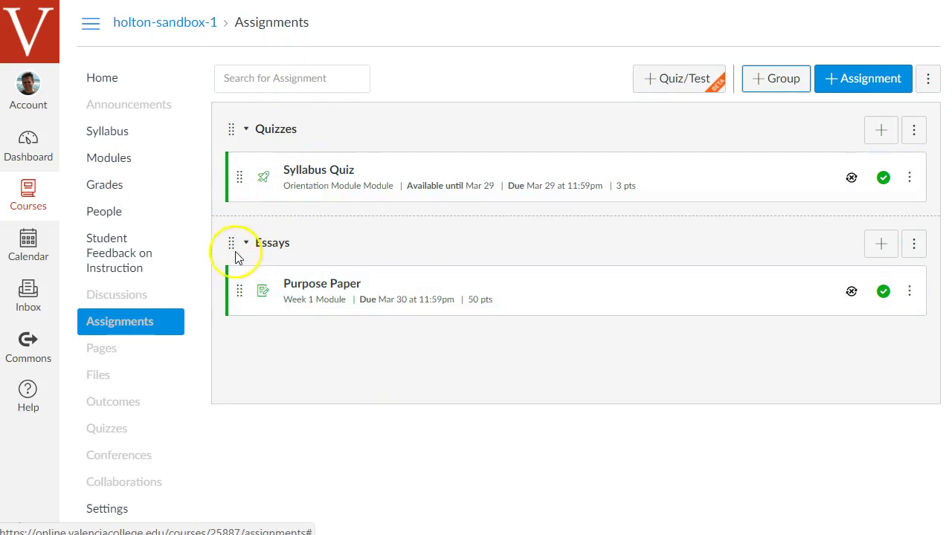
pyautogui.moveTo(233, 243); pyautogui.dragTo(235, 134)
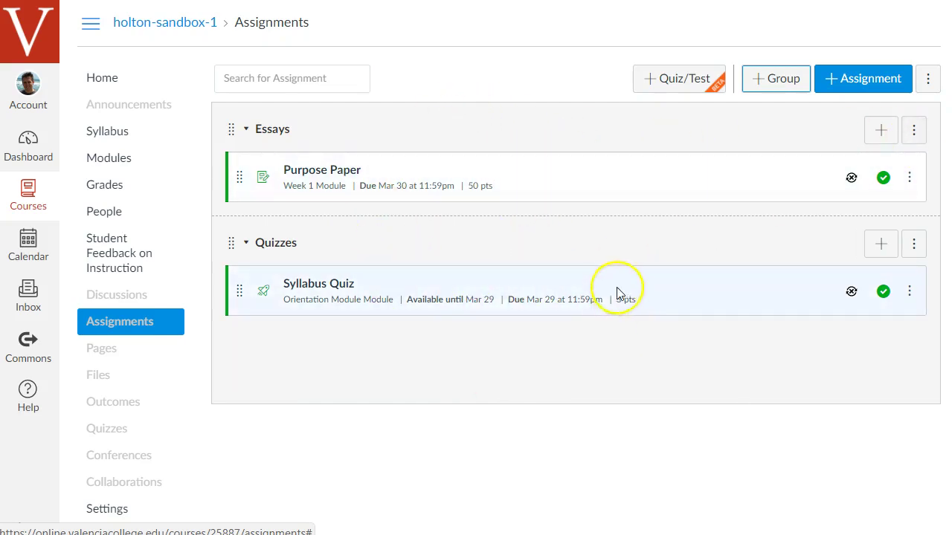
# Weight the final grade by assignment groups, with Essays at 25% and Quizzes at 20%
pyautogui.click(930, 83)
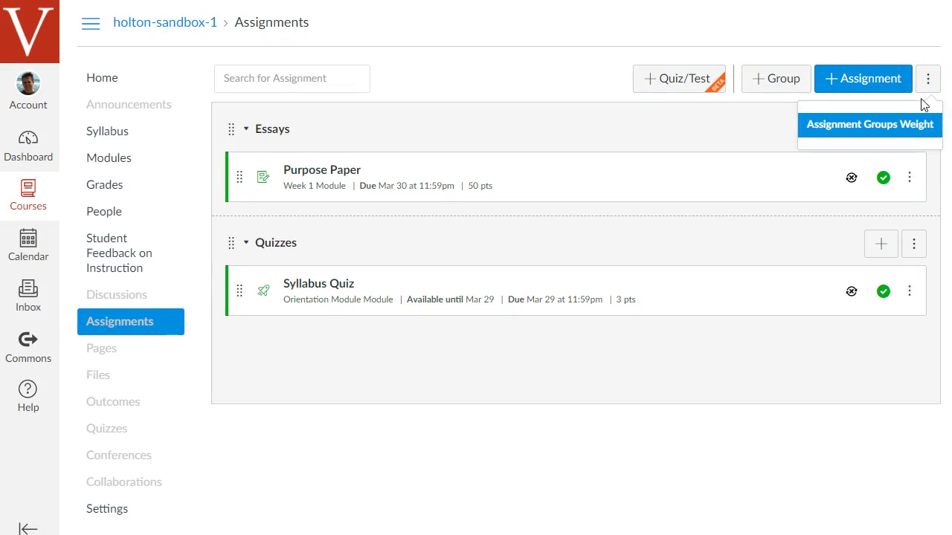
pyautogui.click(896, 126)
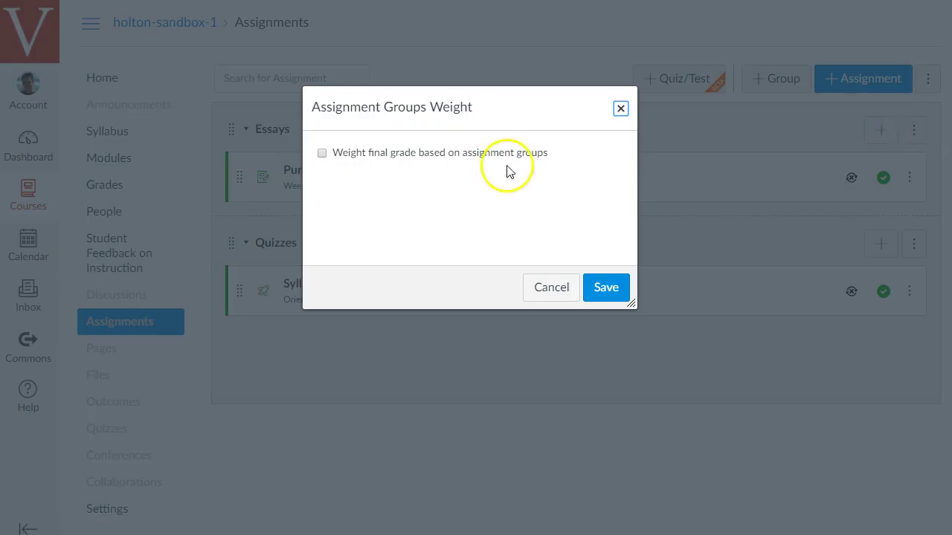
pyautogui.click(322, 154)
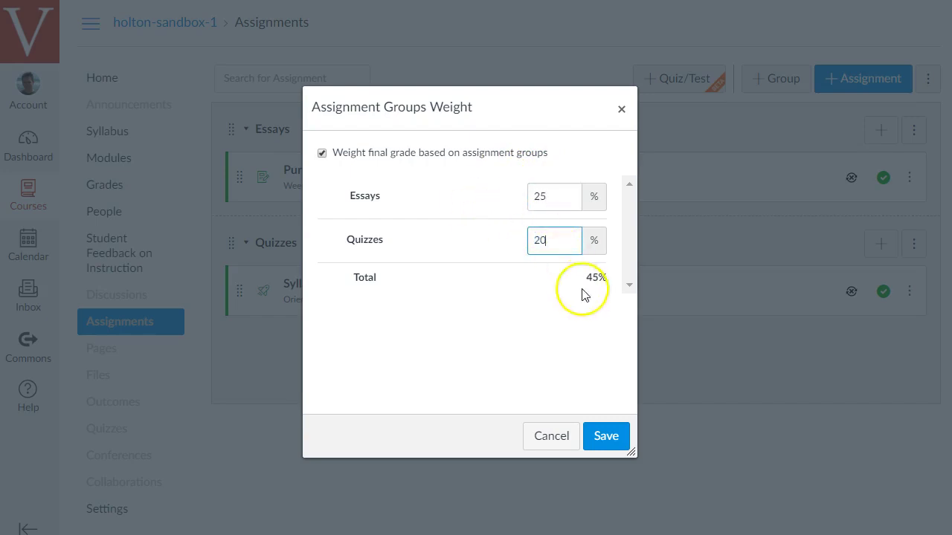
pyautogui.click(606, 437)
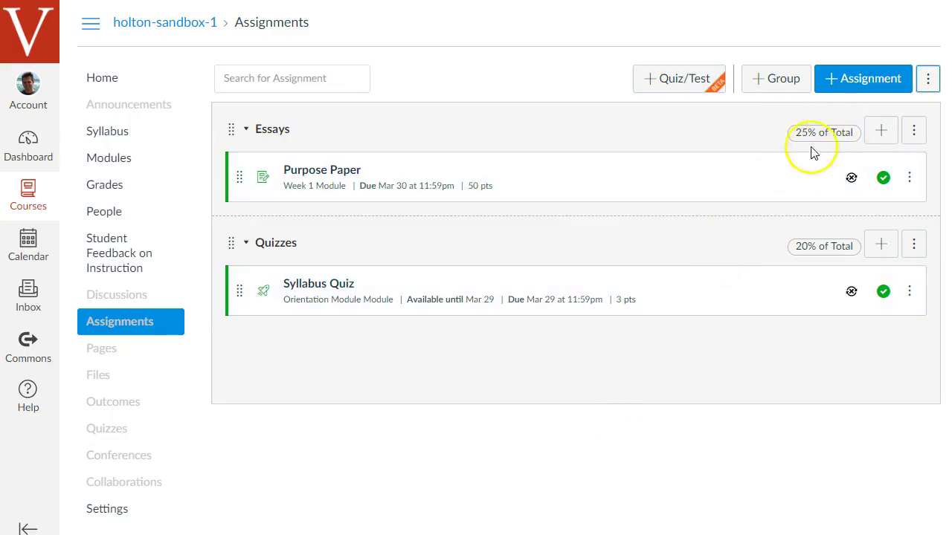
# Set the Quizzes group's share of the total grade to 25% and go to the course gradebook
pyautogui.click(913, 245)
pyautogui.click(889, 290)
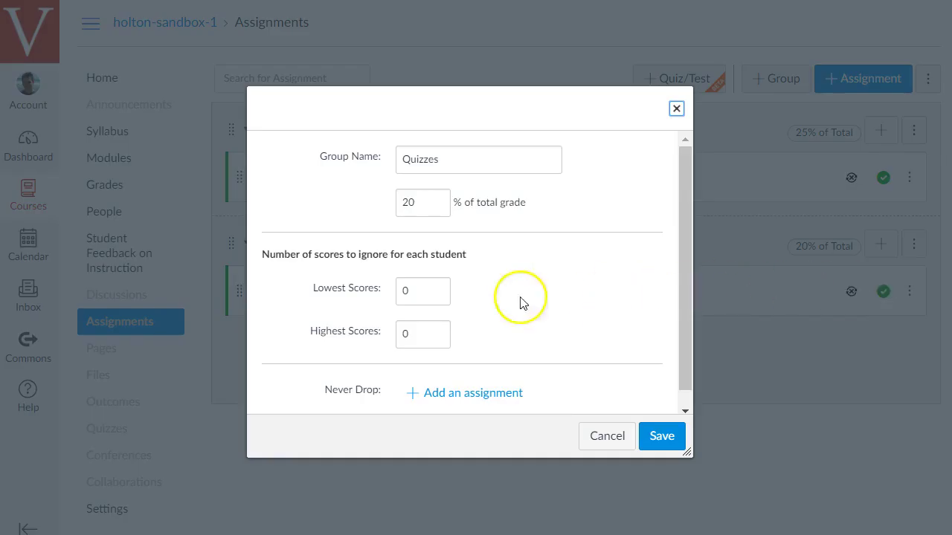
pyautogui.doubleClick(408, 198)
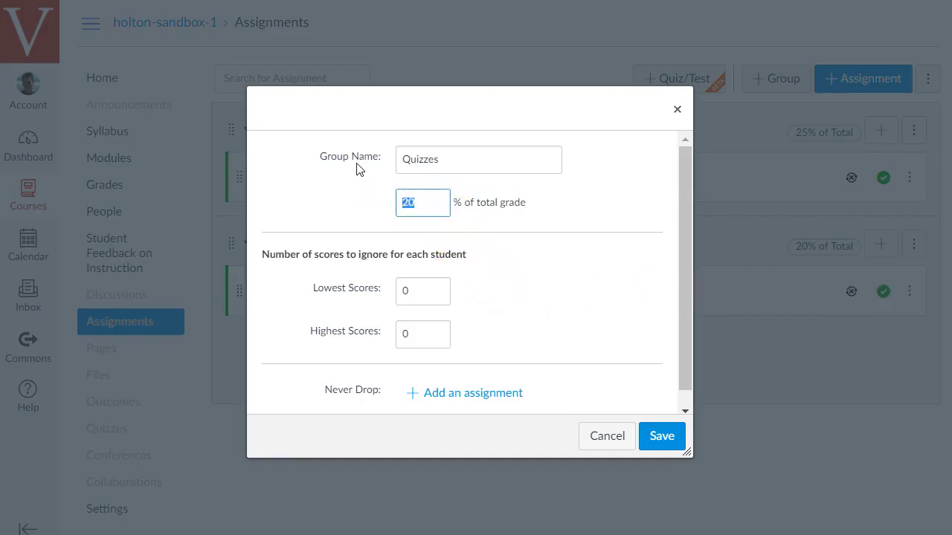
pyautogui.click(662, 436)
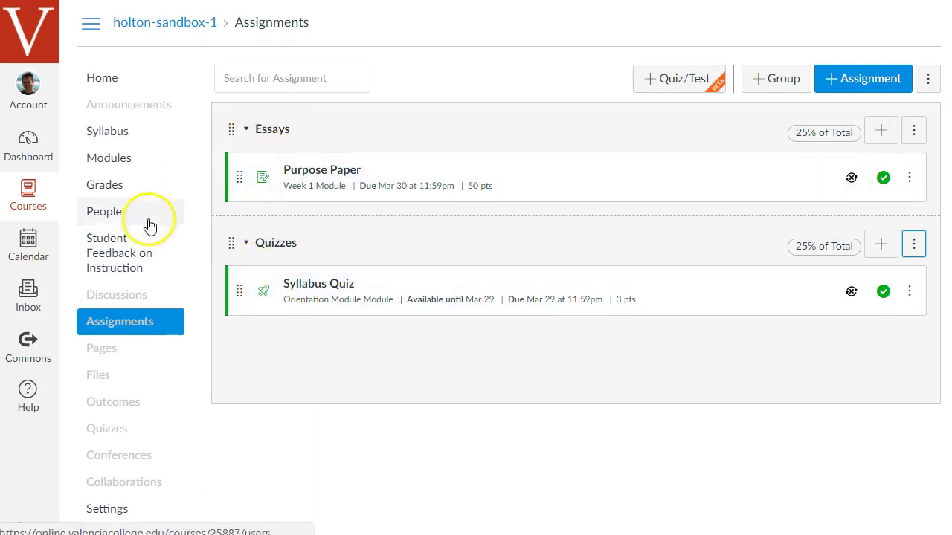
pyautogui.click(119, 191)
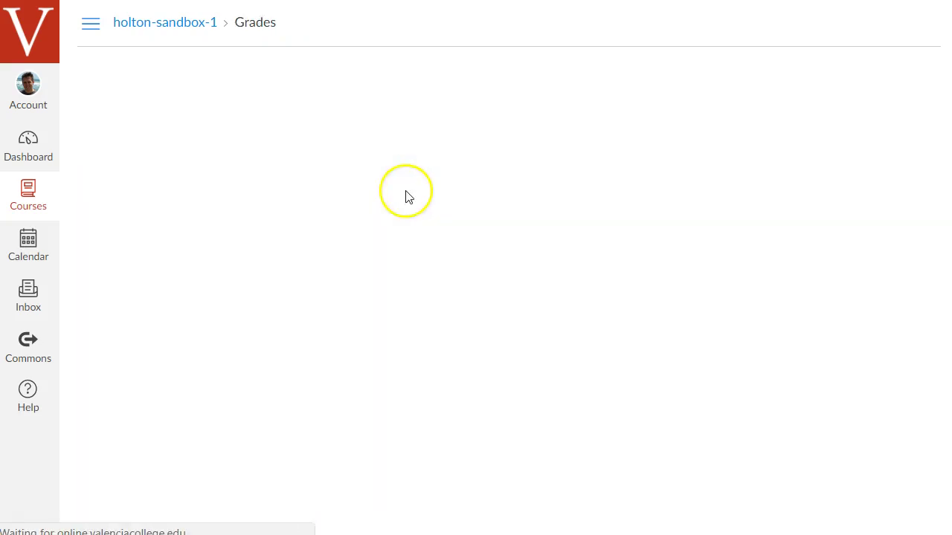